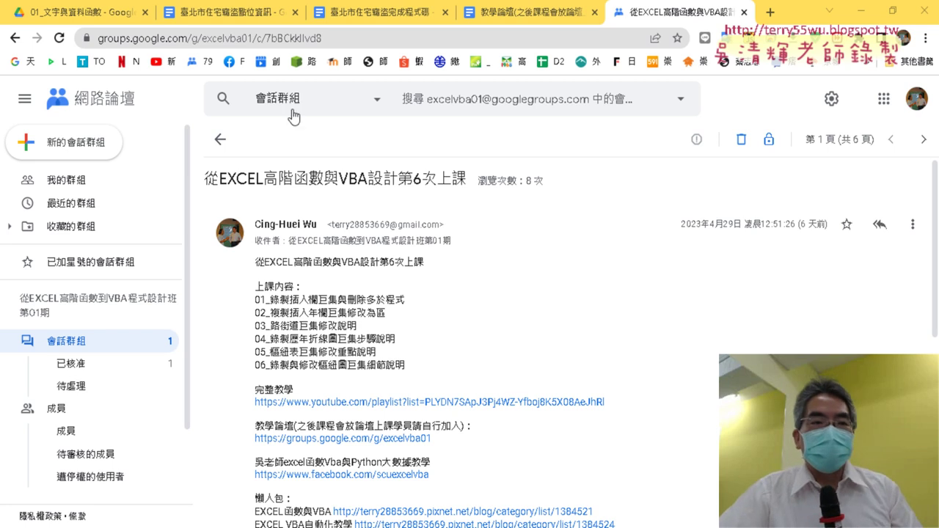
Close the extra code tab and open 臺北市住宅竊盜完成程式碼 from the Drive file list
key("ctrl+1")
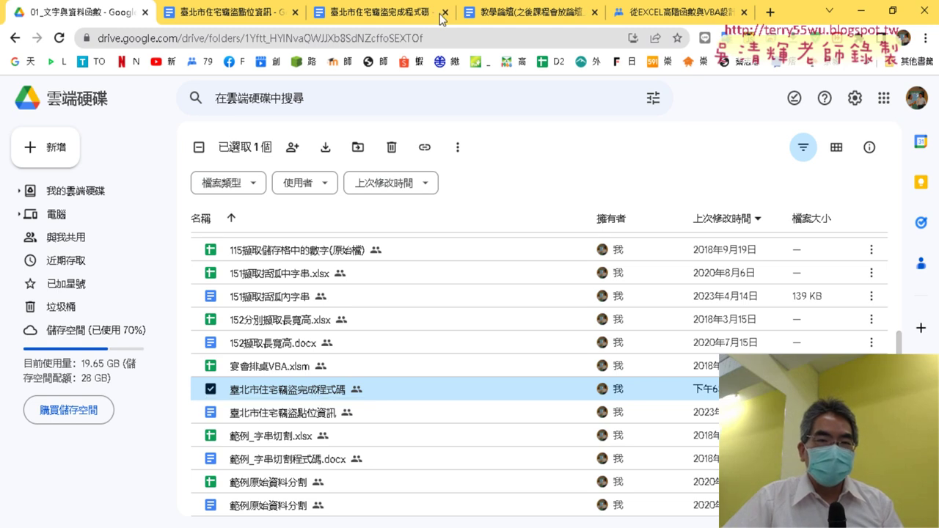
left_click(444, 13)
double_click(324, 394)
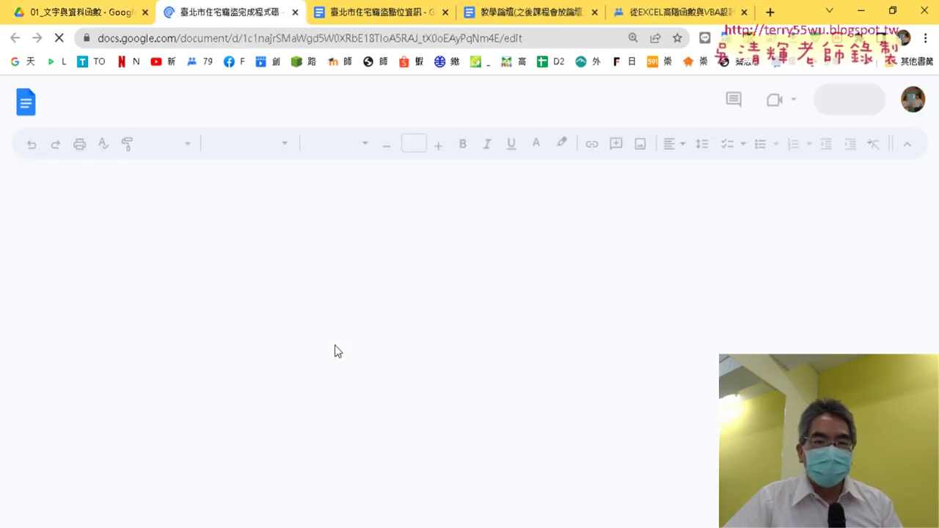
Select the VBA code from Sub 住宅竊盜下載 to the final End Sub, then return to Excel
scroll(396, 341, "down", 5)
scroll(423, 336, "down", 5)
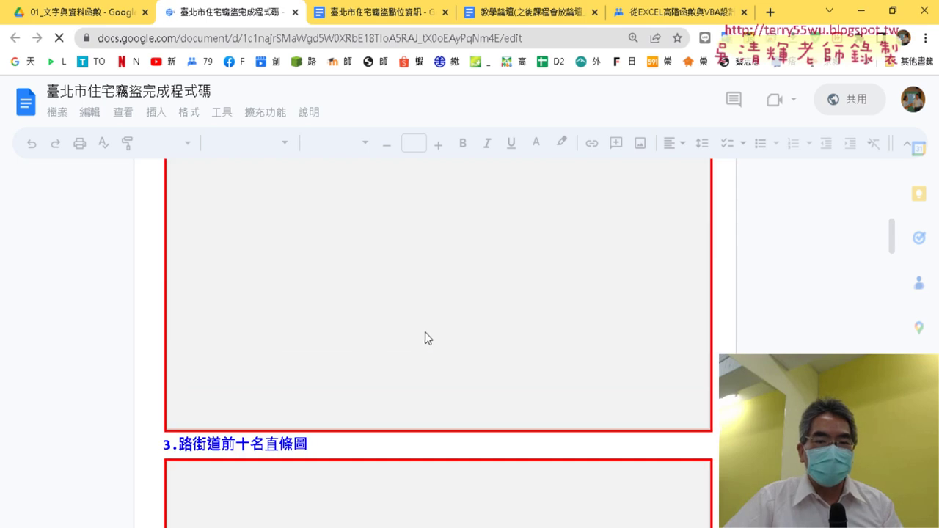
scroll(428, 335, "down", 3)
scroll(428, 335, "down", 3)
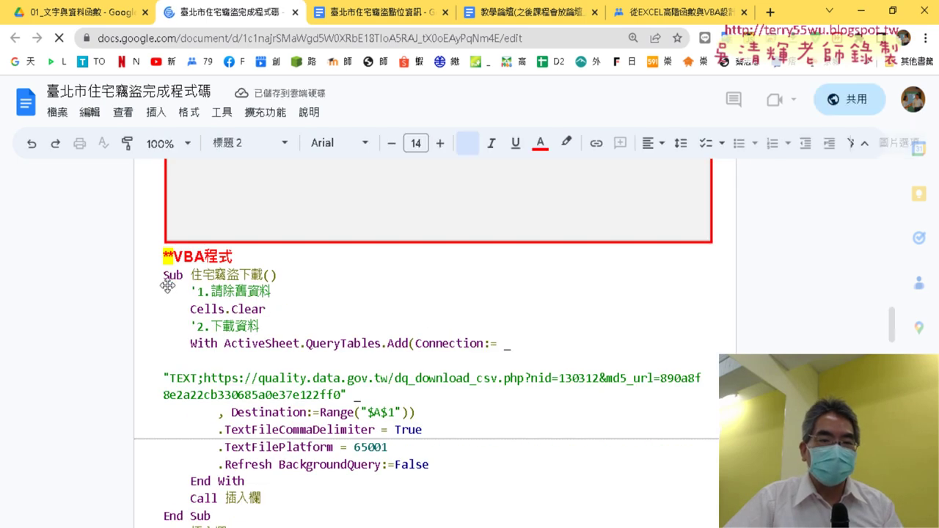
left_click_drag(163, 275, 279, 523)
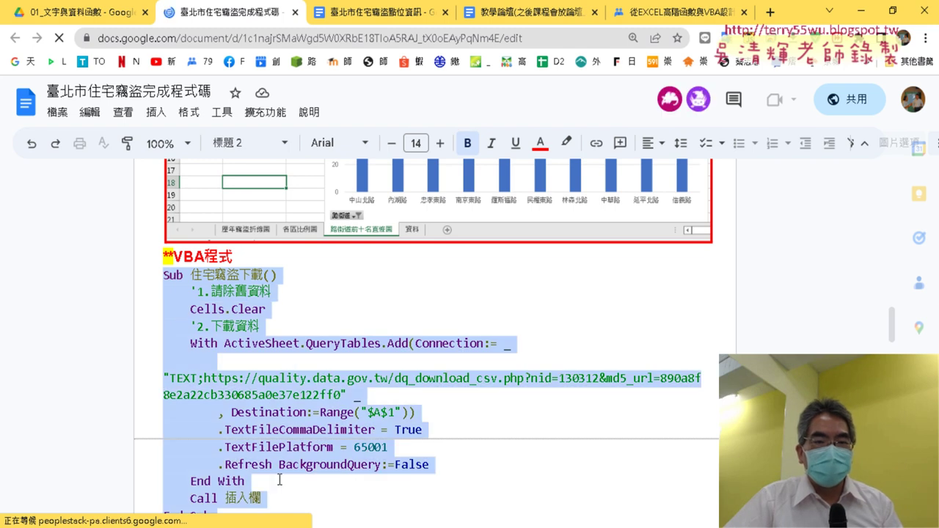
mouse_move(279, 524)
left_mouse_down()
mouse_move(260, 292)
mouse_move(260, 326)
left_mouse_up()
scroll(514, 364, "down", 15)
scroll(514, 364, "down", 5)
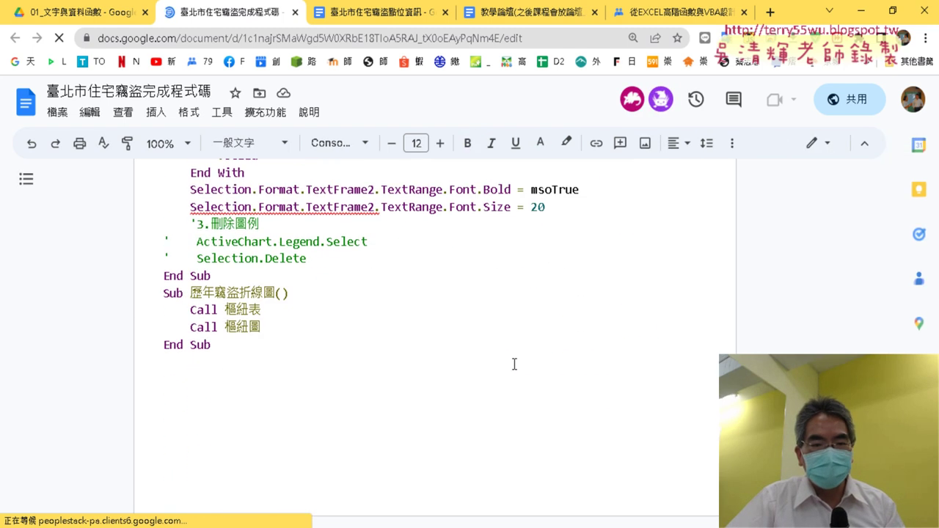
scroll(441, 378, "up", 2)
scroll(367, 400, "down", 2)
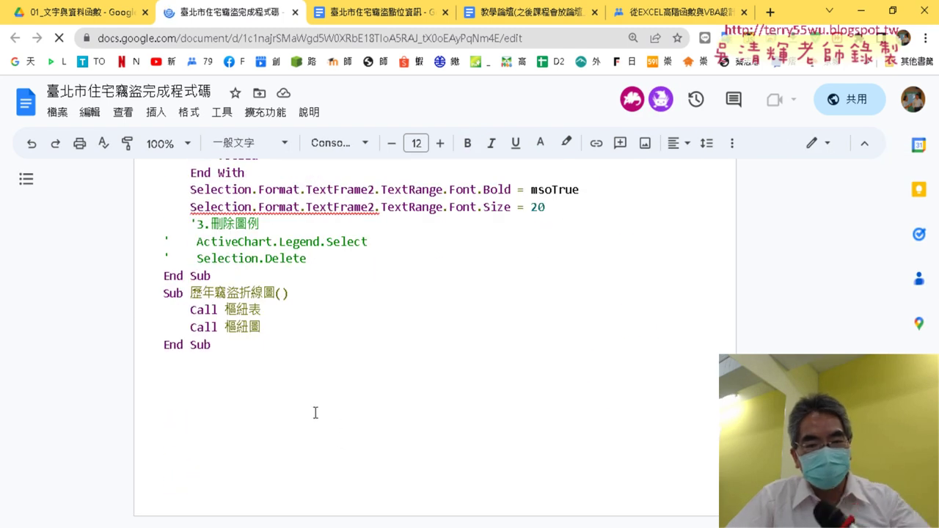
left_click(268, 356, "shift")
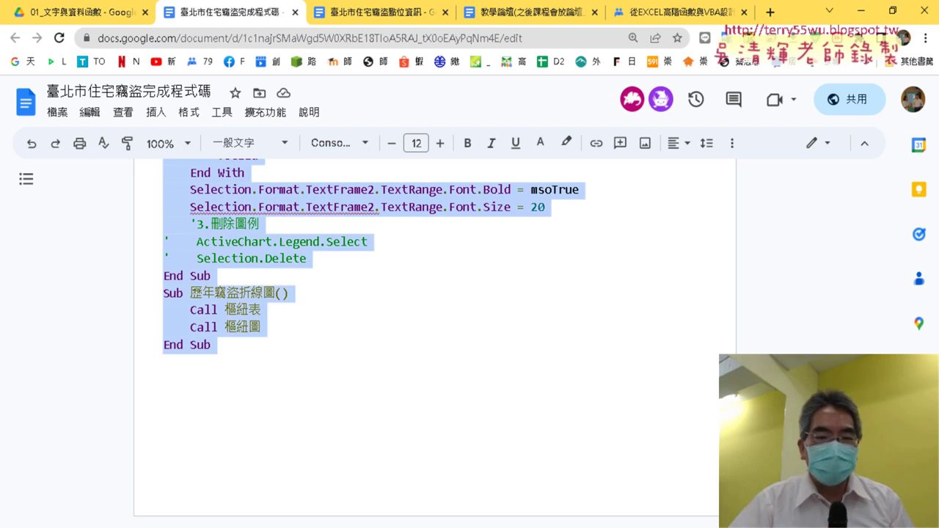
key("alt+Tab")
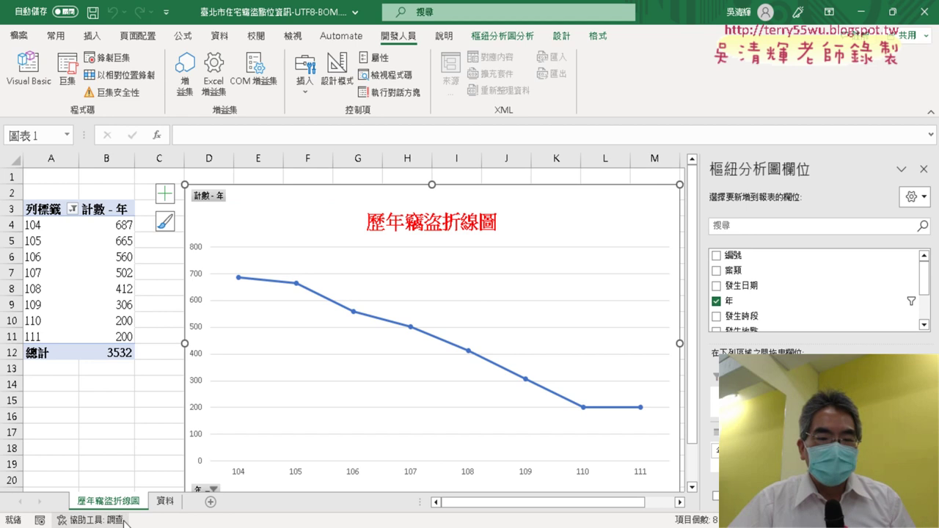
Delete the 歷年竊盜折線圖 sheet
right_click(108, 501)
left_click(132, 320)
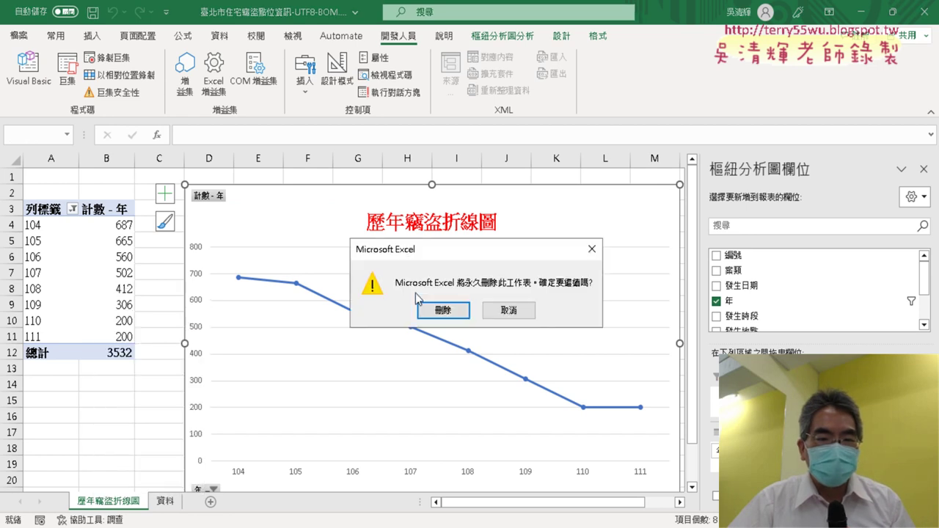
left_click(418, 310)
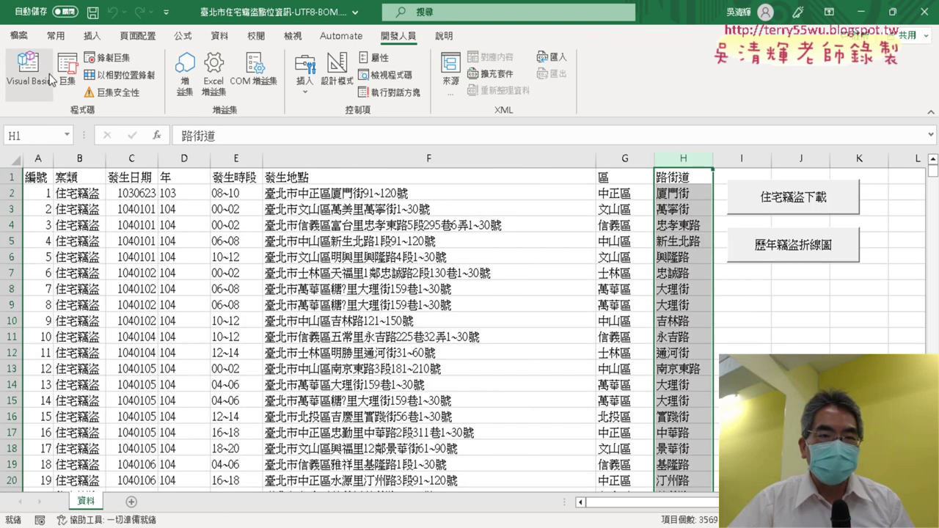
In the VBA editor, remove Module2 without exporting it
left_click(29, 70)
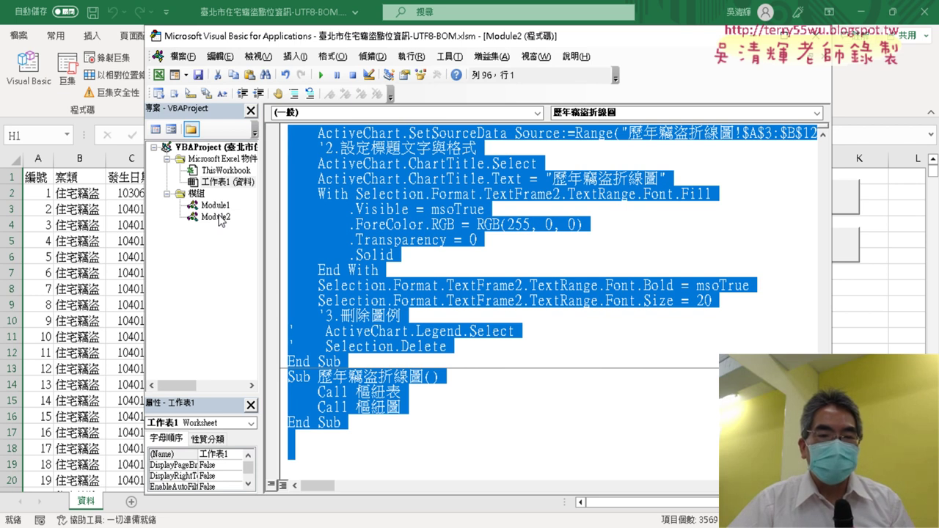
right_click(220, 221)
left_click(279, 342)
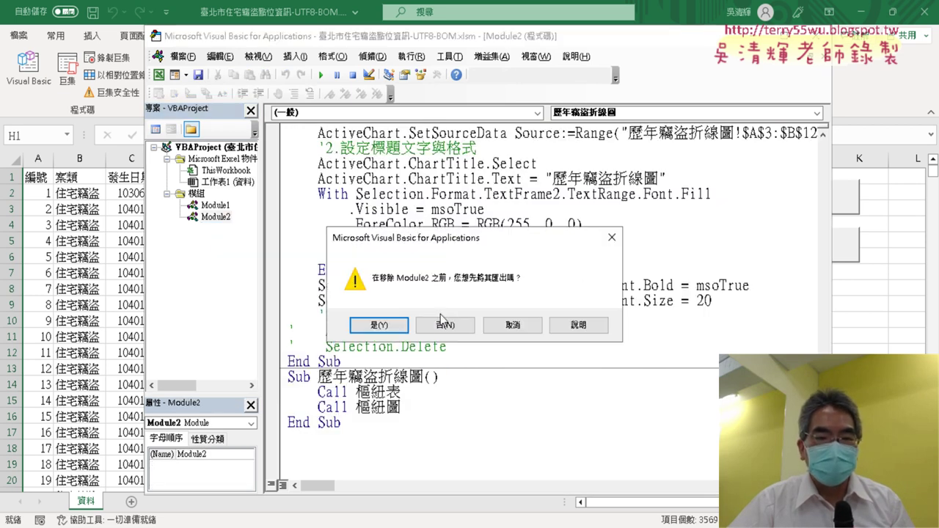
left_click(442, 324)
Remove Module1 without exporting and insert a fresh empty module into the project
left_click(216, 205)
right_click(223, 205)
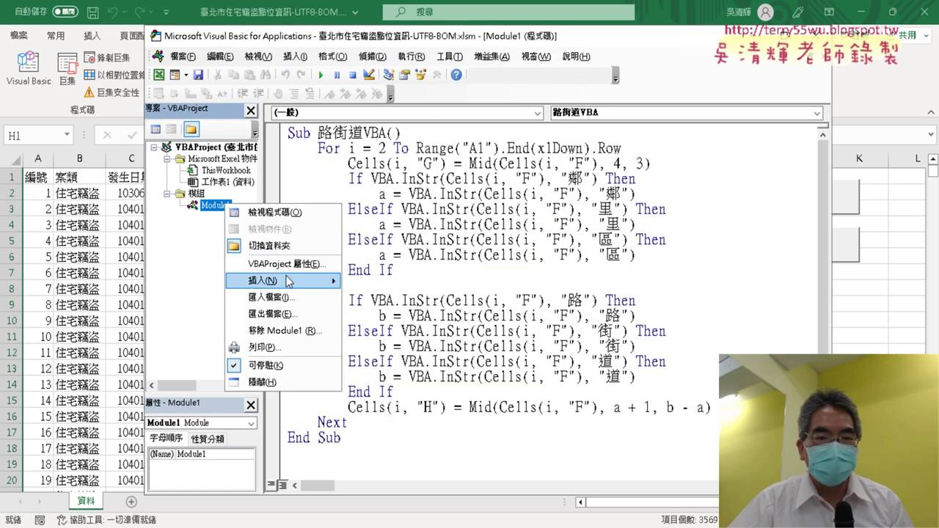
left_click(301, 314)
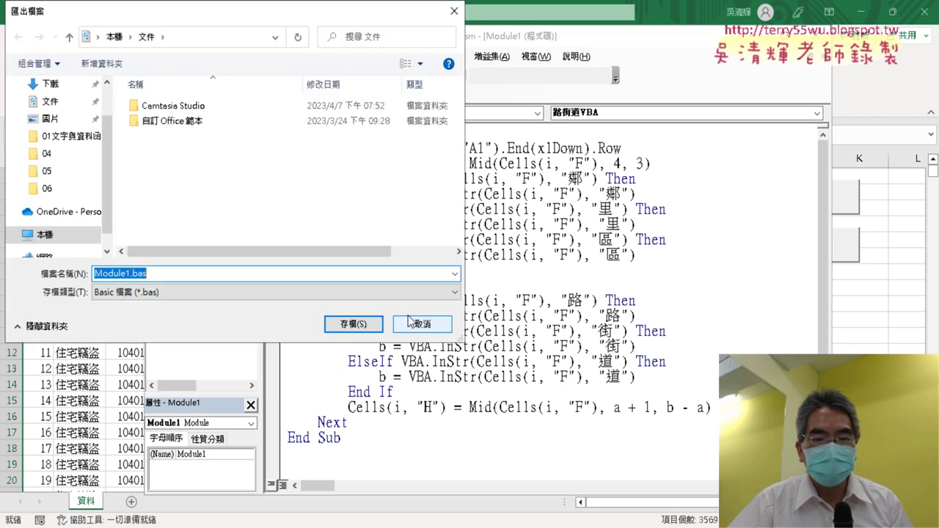
left_click(422, 323)
right_click(222, 206)
left_click(279, 327)
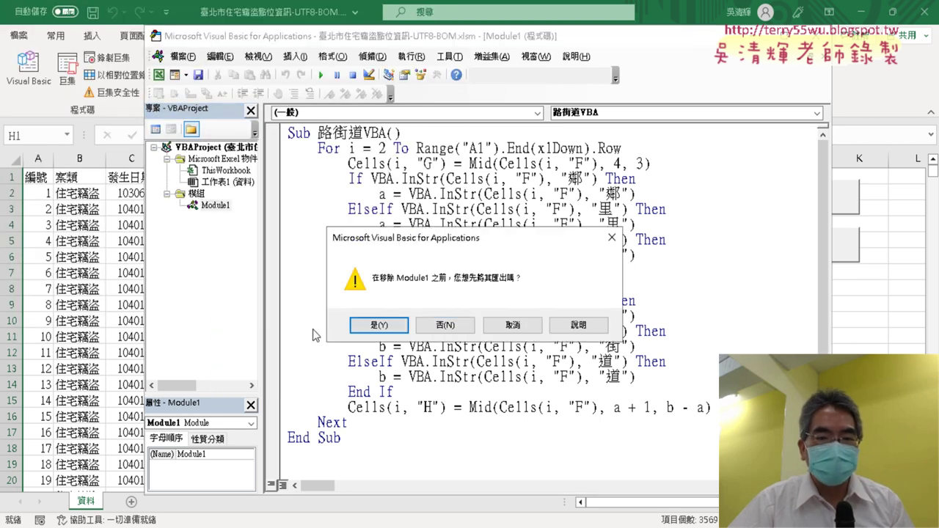
left_click(453, 326)
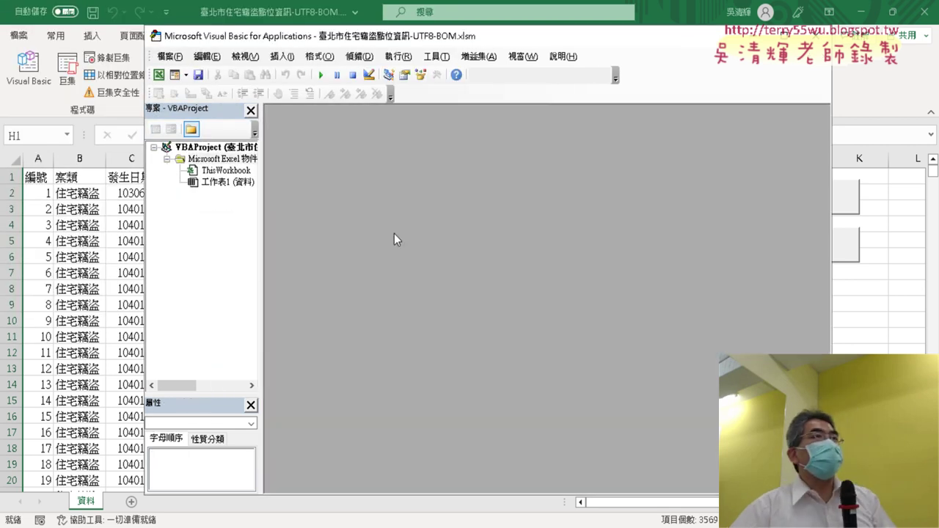
right_click(245, 192)
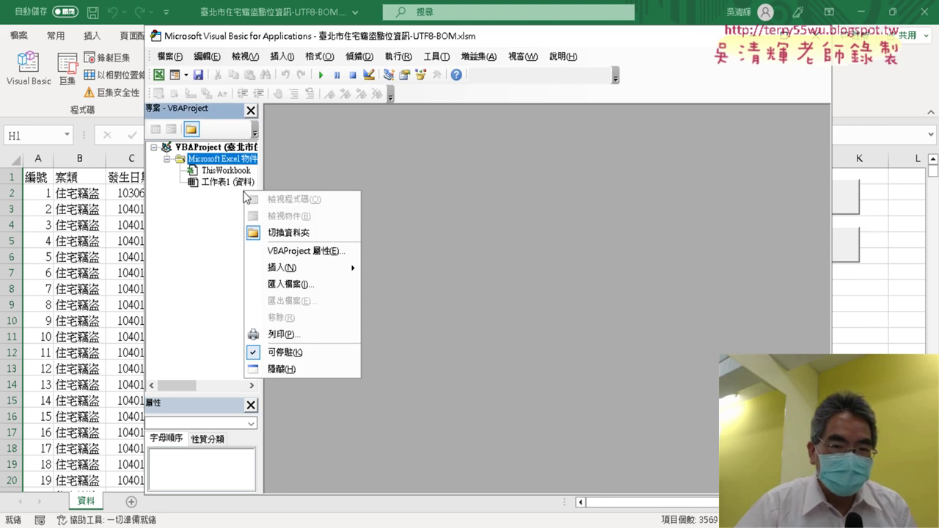
left_click(395, 286)
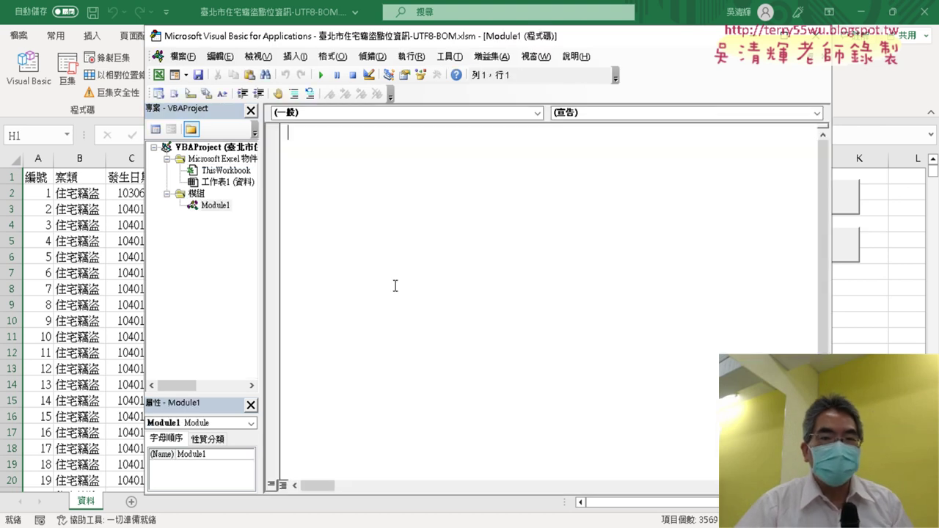
Back in the Google Doc, start the selection just before Sub 住宅竊盜下載
key("alt+Tab")
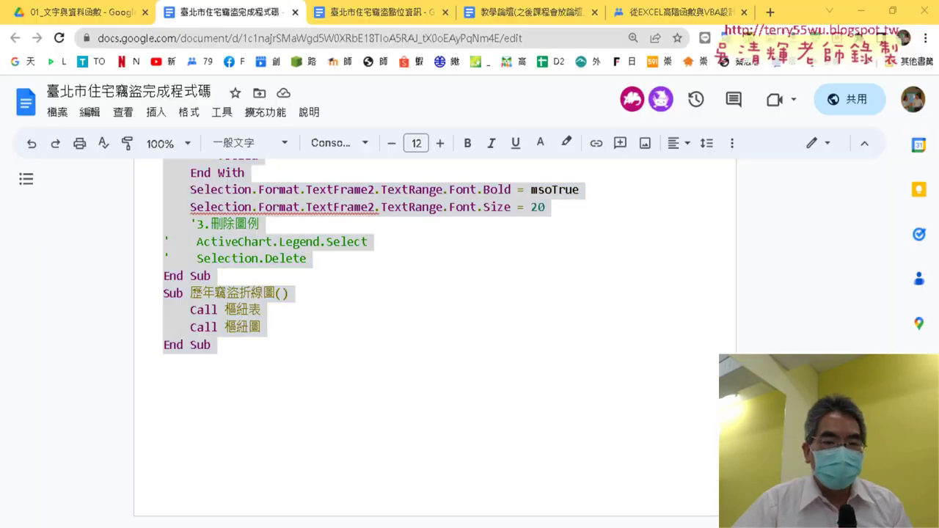
scroll(292, 384, "up", 5)
scroll(292, 384, "up", 5)
scroll(292, 386, "up", 5)
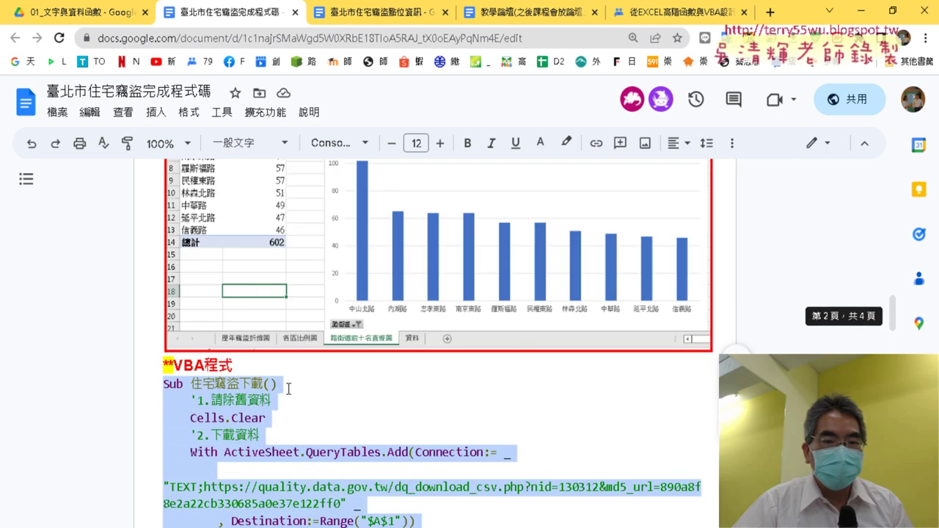
scroll(292, 388, "up", 5)
scroll(292, 390, "down", 2)
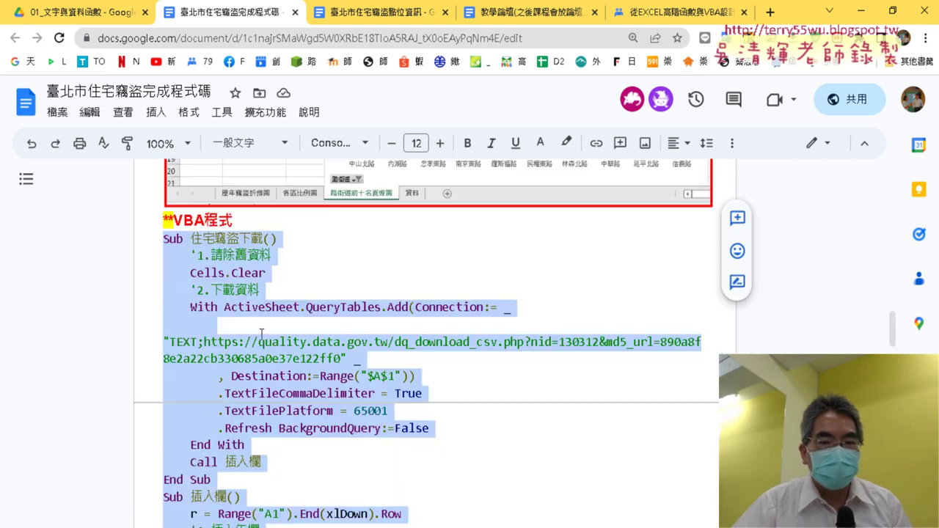
left_click(165, 242)
Extend the selection through the final End Sub and switch to the VBA editor
scroll(285, 318, "down", 5)
scroll(315, 342, "down", 5)
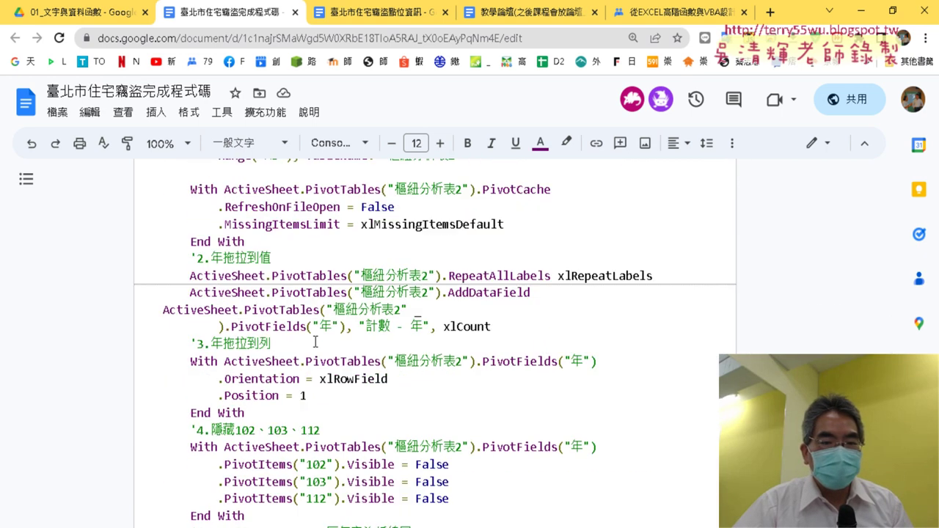
scroll(316, 342, "down", 5)
scroll(316, 339, "down", 3)
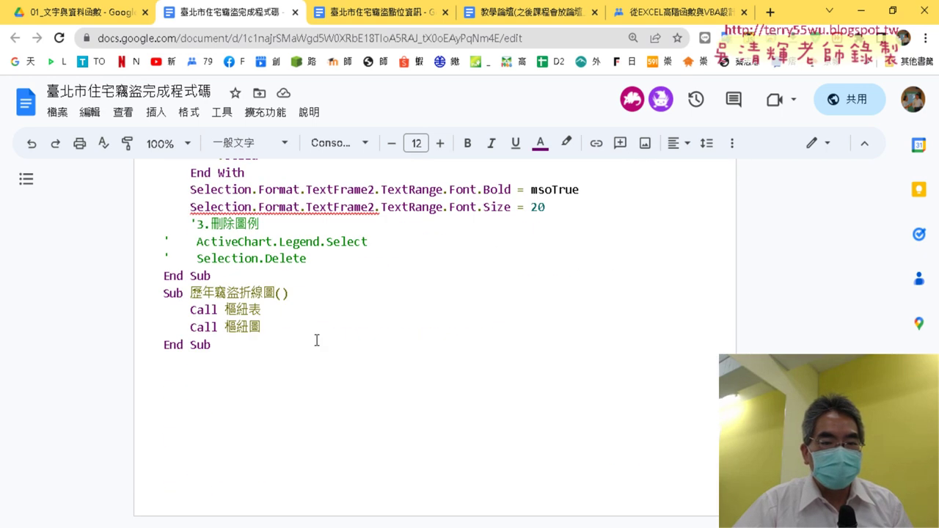
left_click(239, 352, "shift")
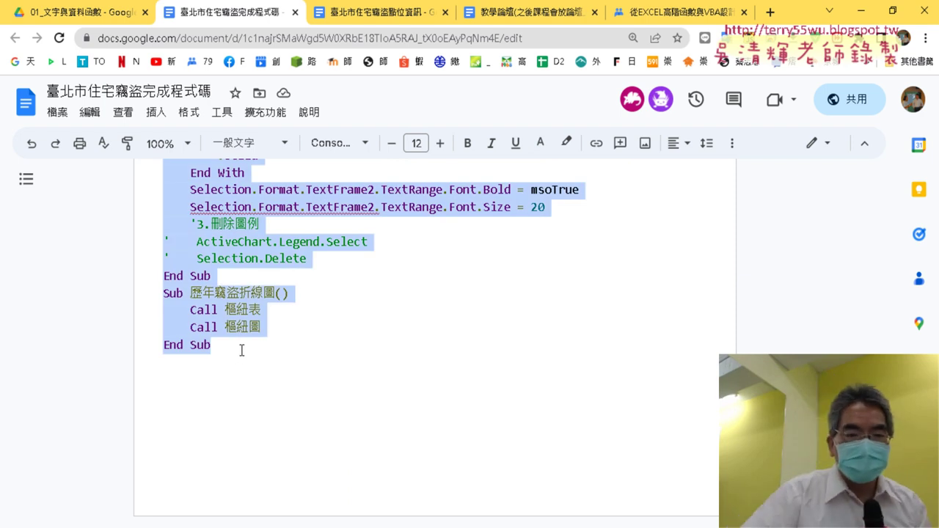
left_click(350, 527)
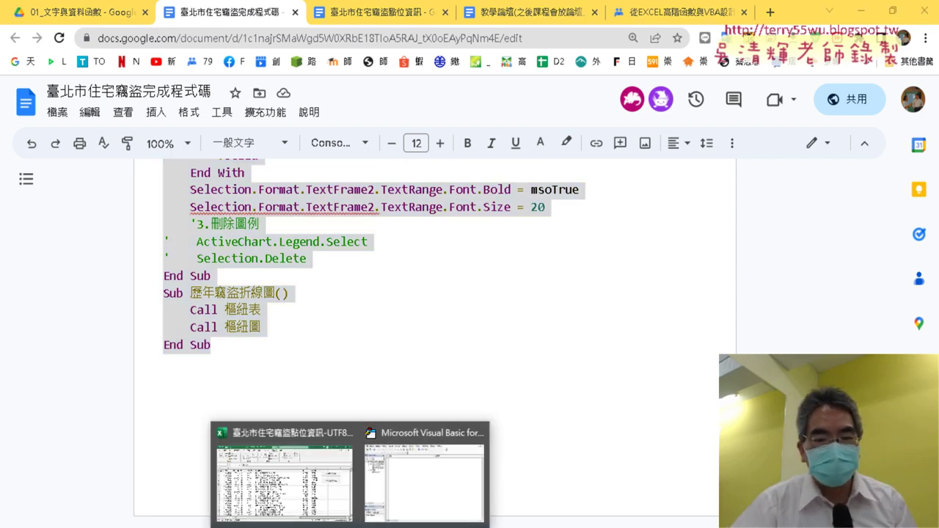
left_click(401, 490)
Paste the copied program into Module1 and review its beginning
key("ctrl+v")
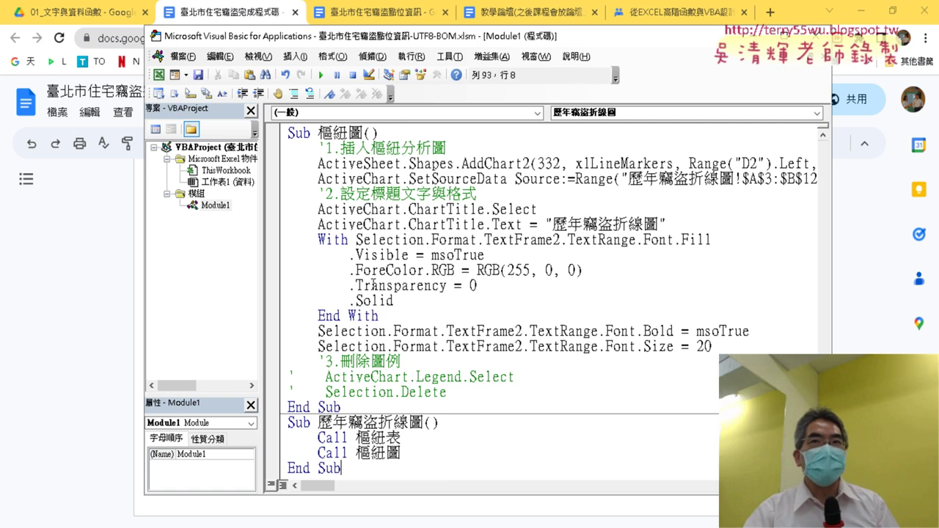
scroll(373, 284, "up", 2)
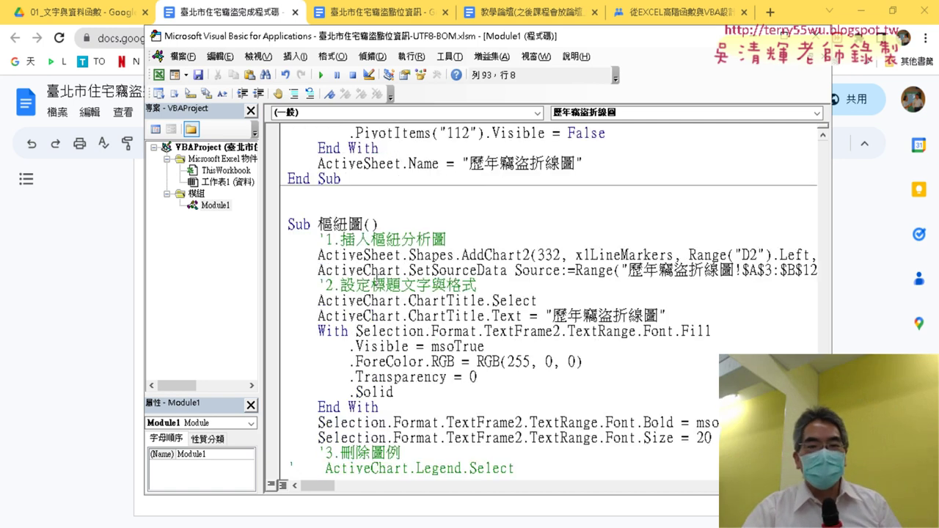
scroll(374, 284, "up", 5)
scroll(374, 282, "up", 5)
scroll(376, 279, "up", 5)
scroll(376, 279, "up", 2)
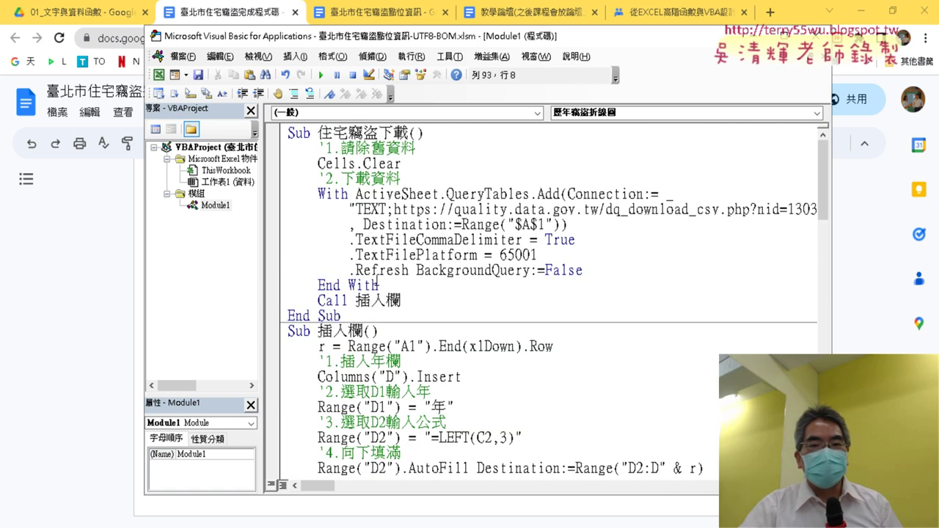
Review the code down to Sub 歷年竊盜折線圖, then minimize Chrome to reveal the workbook
scroll(398, 205, "down", 3)
scroll(403, 217, "down", 5)
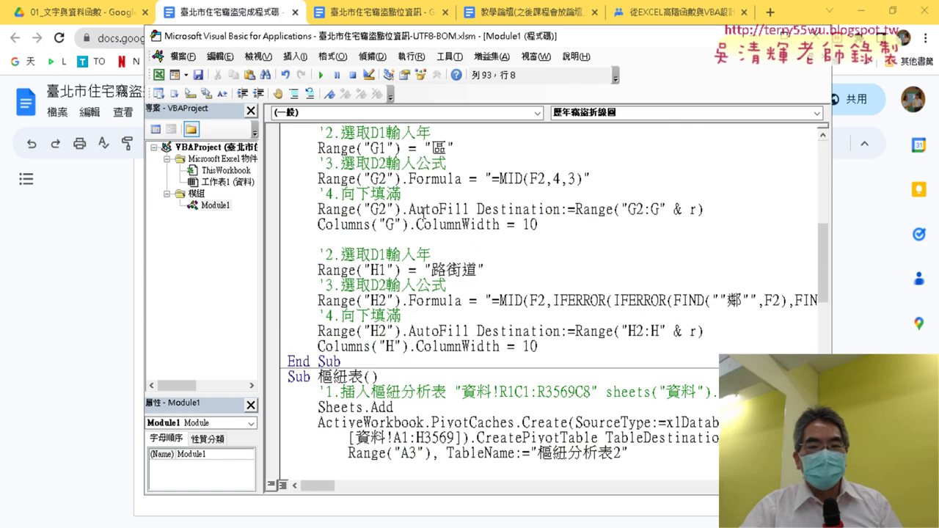
scroll(407, 235, "down", 8)
scroll(416, 257, "down", 6)
scroll(415, 257, "down", 2)
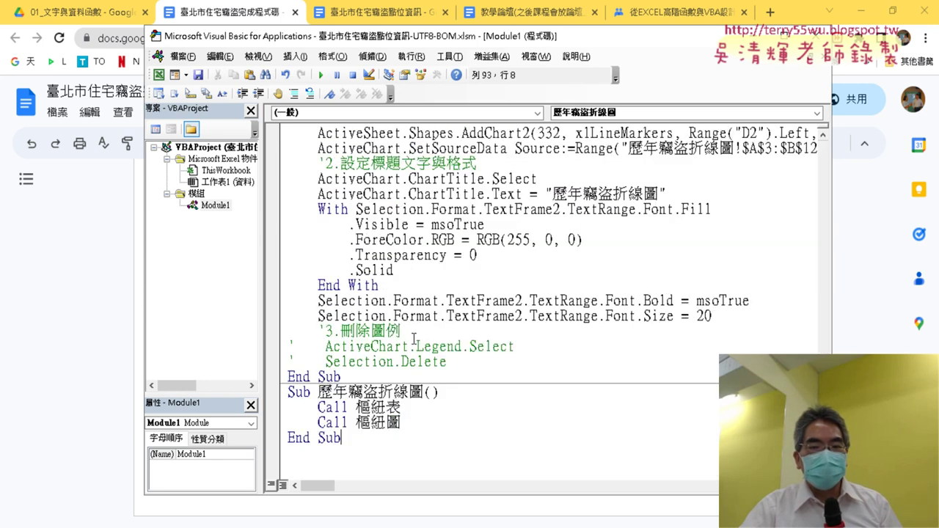
left_click(861, 12)
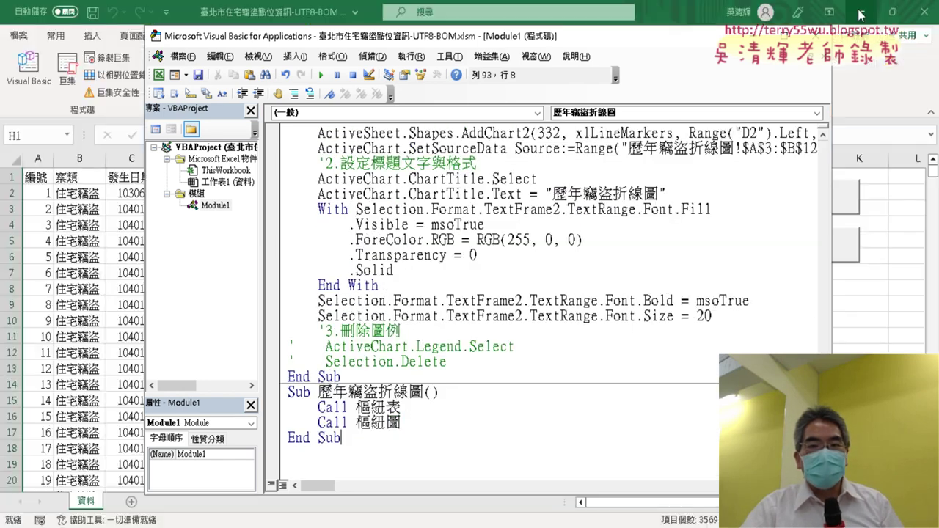
Back on the worksheet, set both macro buttons to move and size with cells
left_click(752, 36)
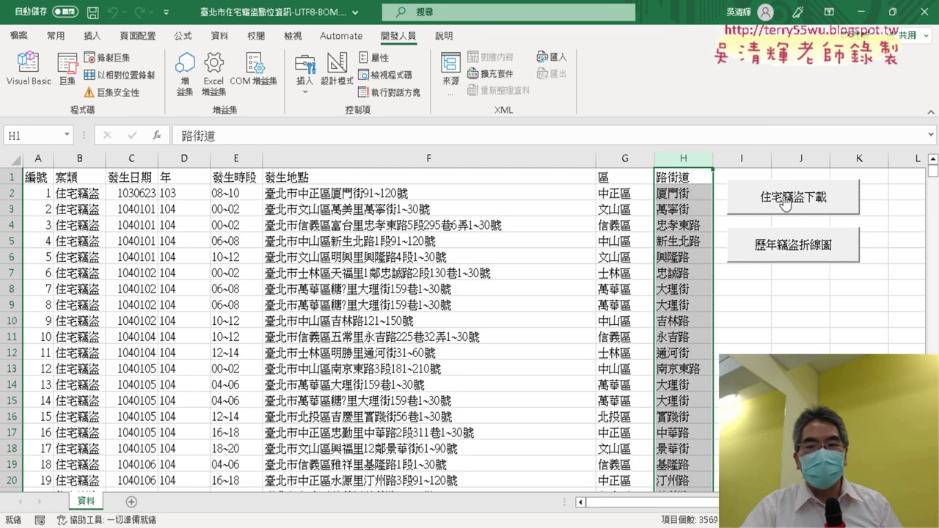
left_click(821, 308)
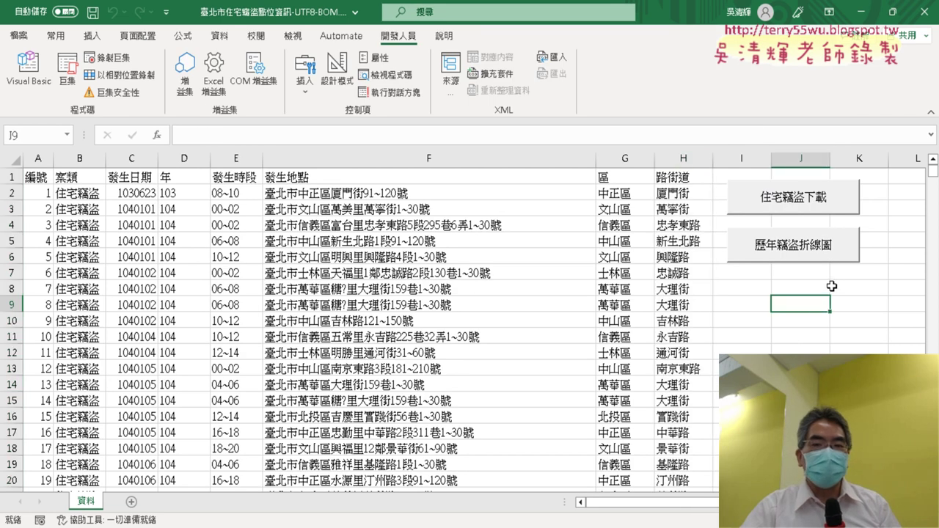
left_click(793, 198, "ctrl")
left_click(796, 250, "ctrl")
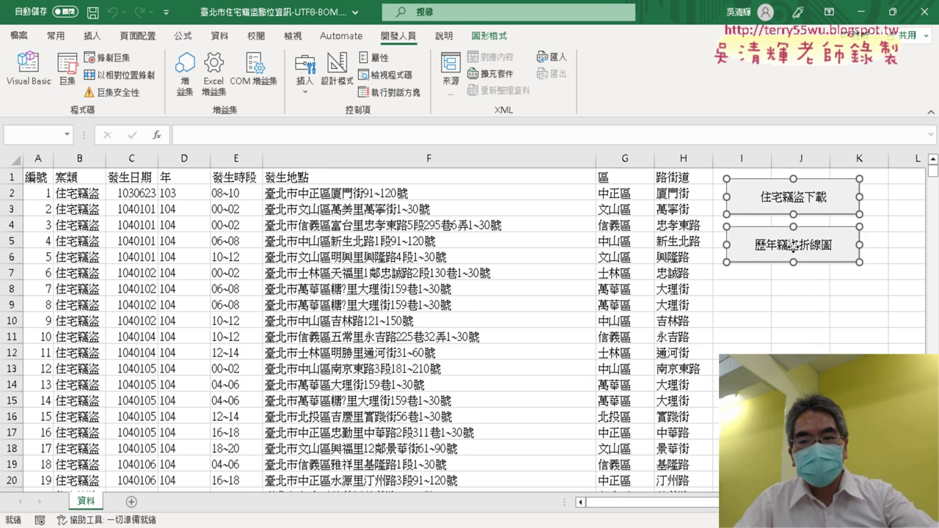
right_click(774, 238)
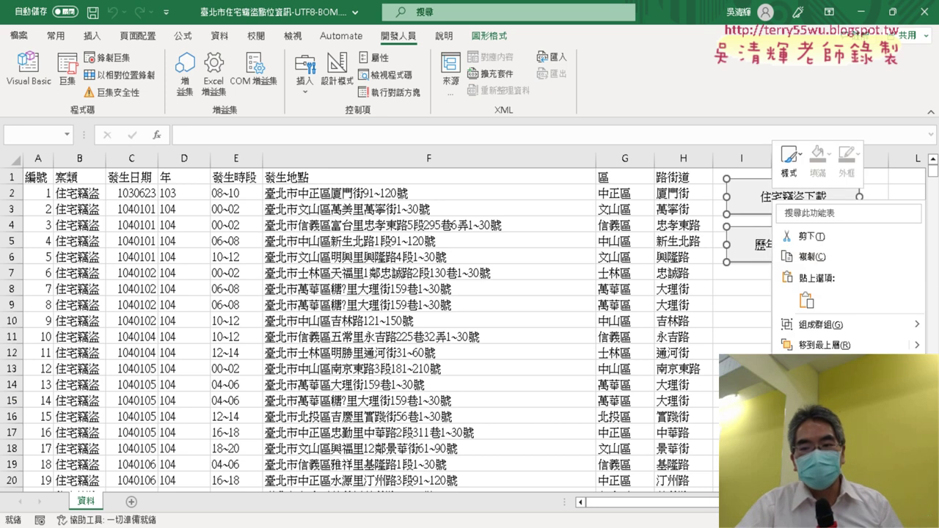
left_click(822, 407)
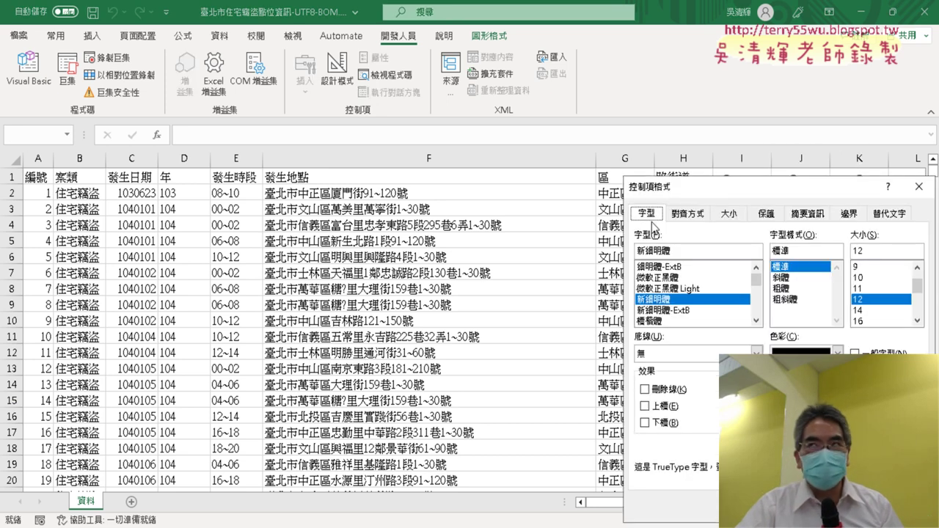
left_click(807, 213)
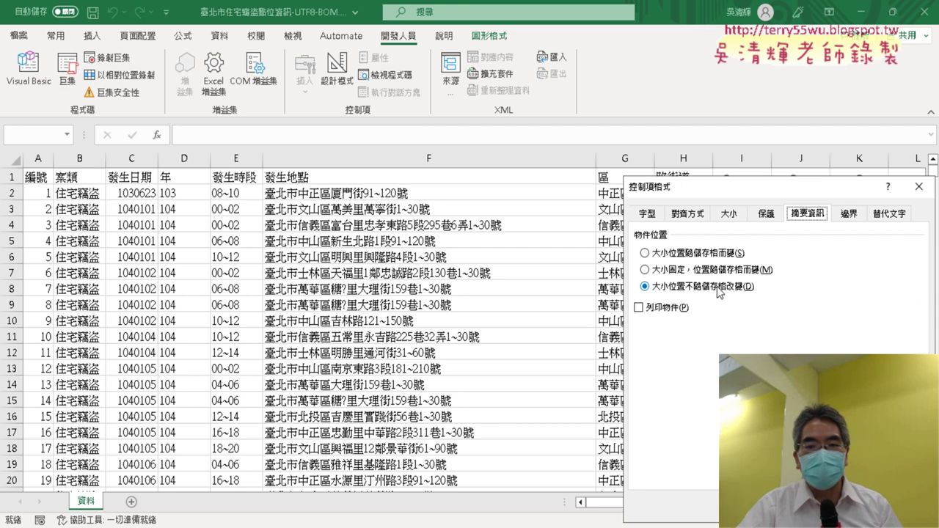
left_click(704, 257)
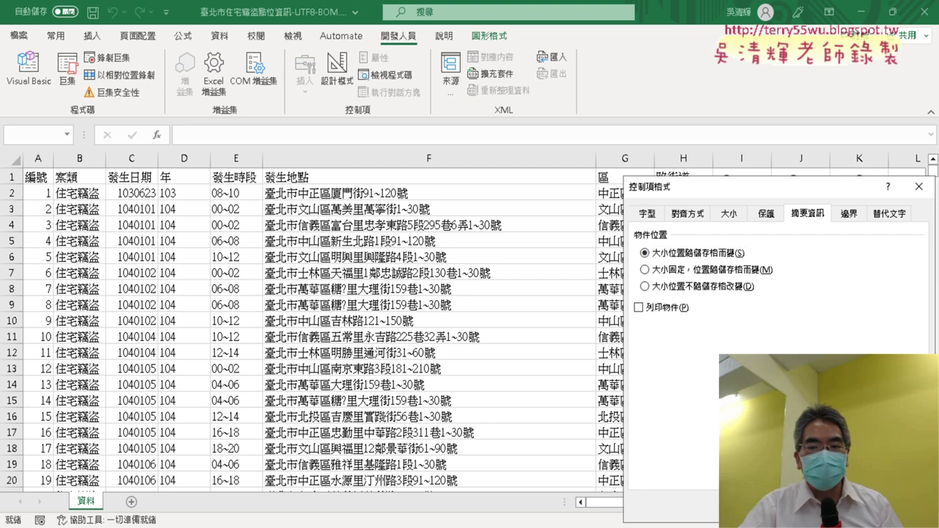
key("Return")
key("Escape")
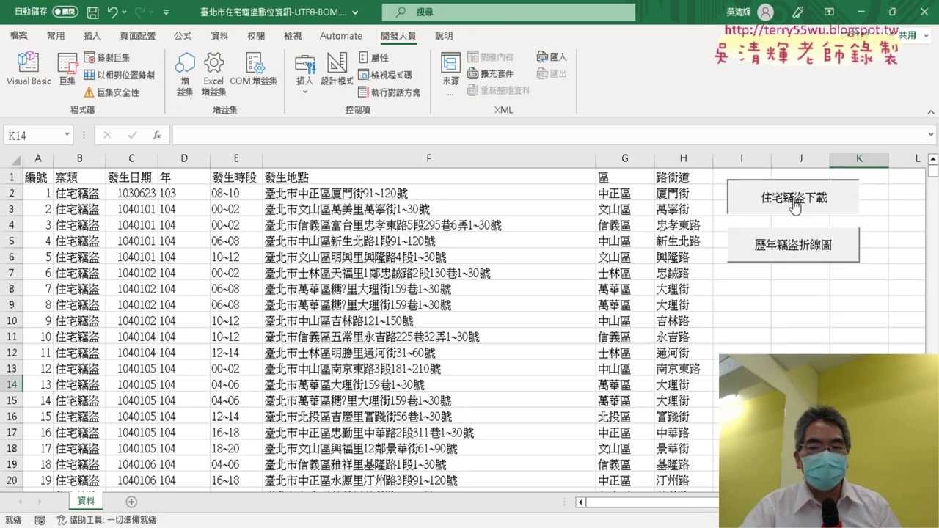
Rerun the 住宅竊盜下載 macro and select the inserted 年, 區 and 路街道 columns
left_click(795, 205)
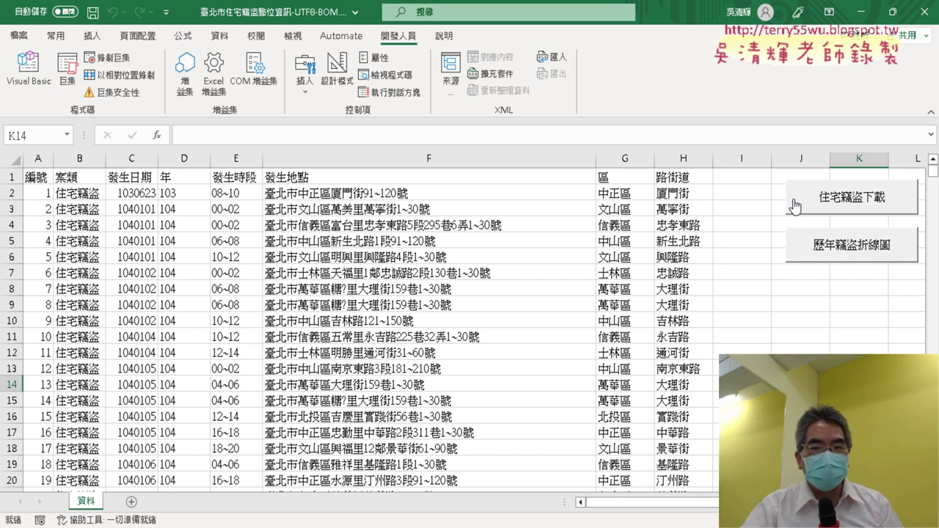
left_click(785, 191)
left_click(798, 201)
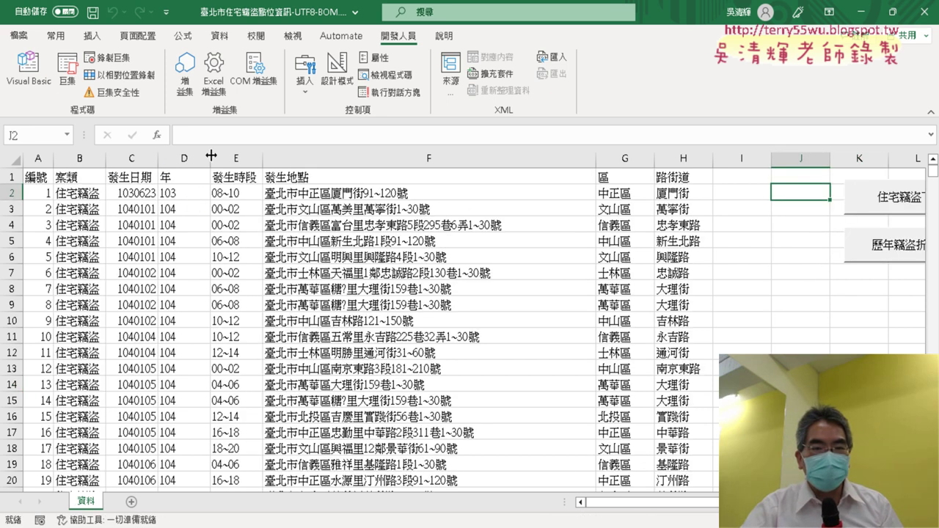
left_click(175, 160)
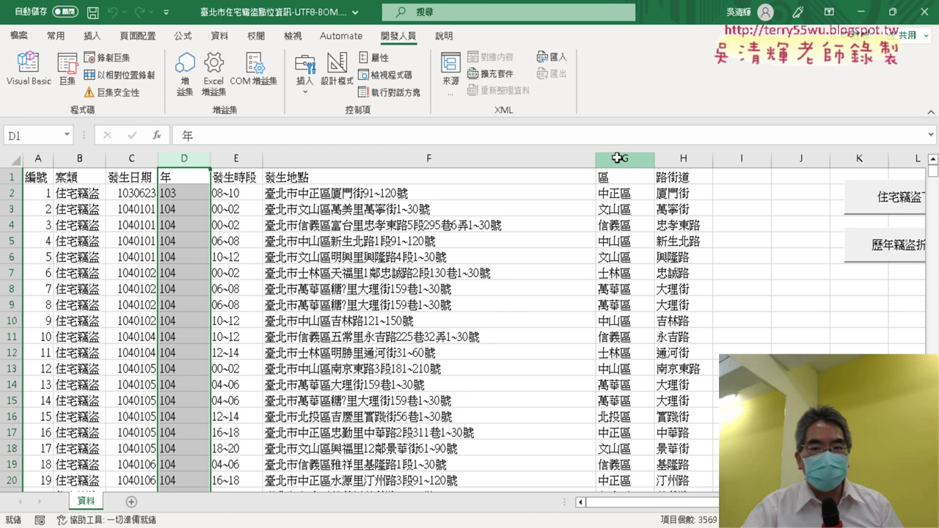
left_click_drag(621, 158, 686, 158)
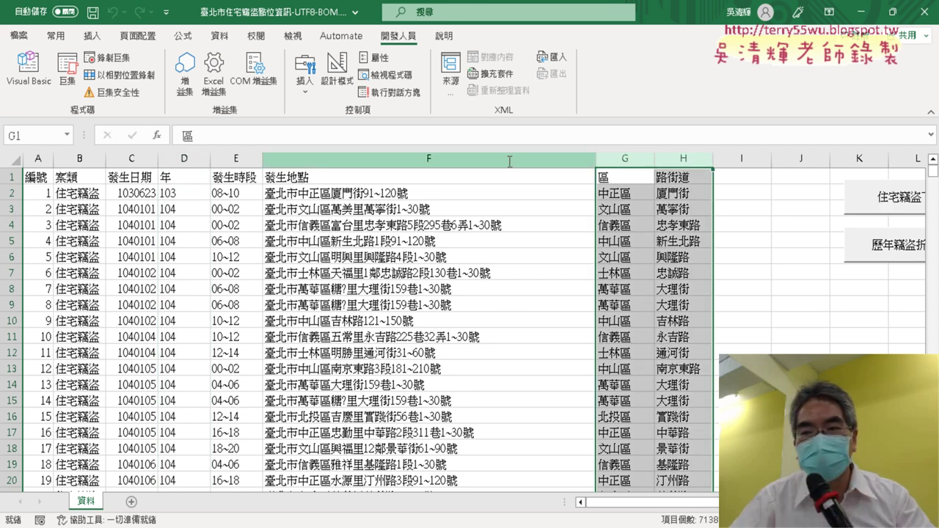
Move both buttons back to columns I–J, set them not to move with cells, and run 歷年竊盜折線圖
left_click(879, 194, "ctrl")
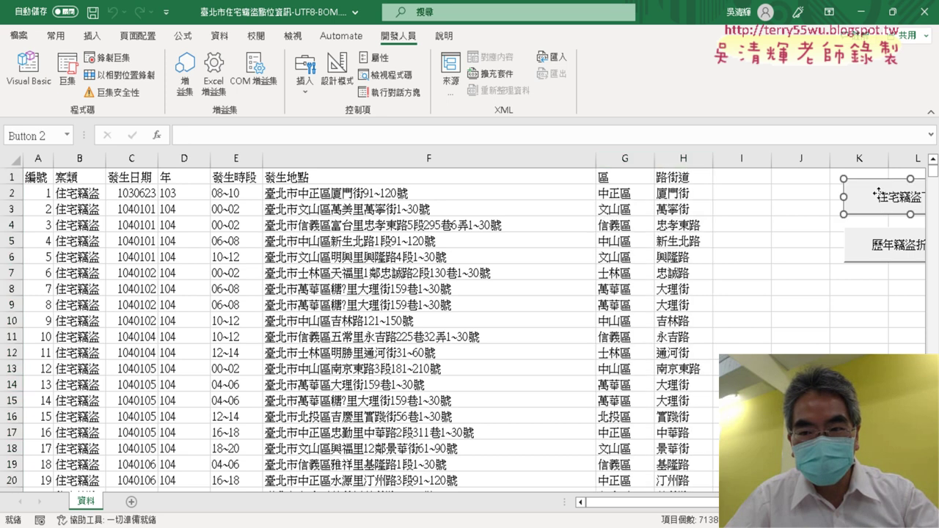
left_click(884, 246, "ctrl")
left_click_drag(878, 194, 758, 198)
right_click(774, 205)
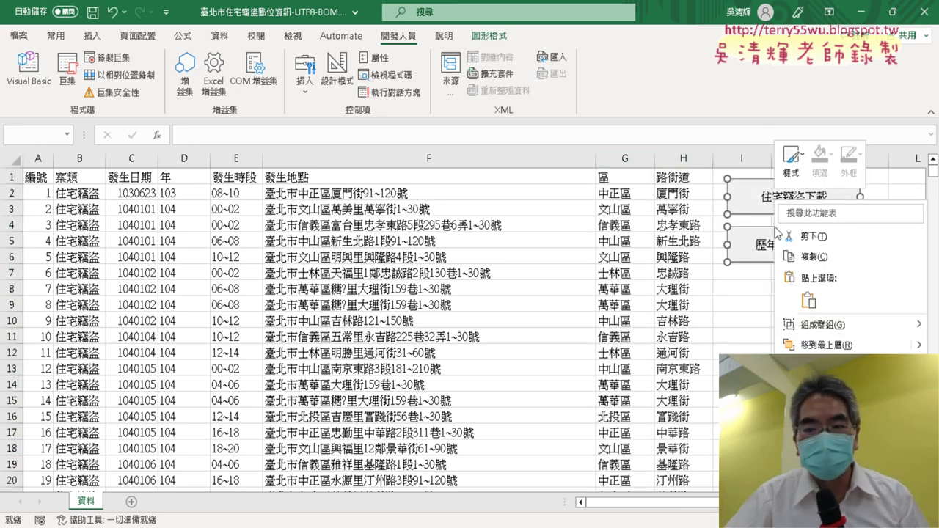
left_click(814, 406)
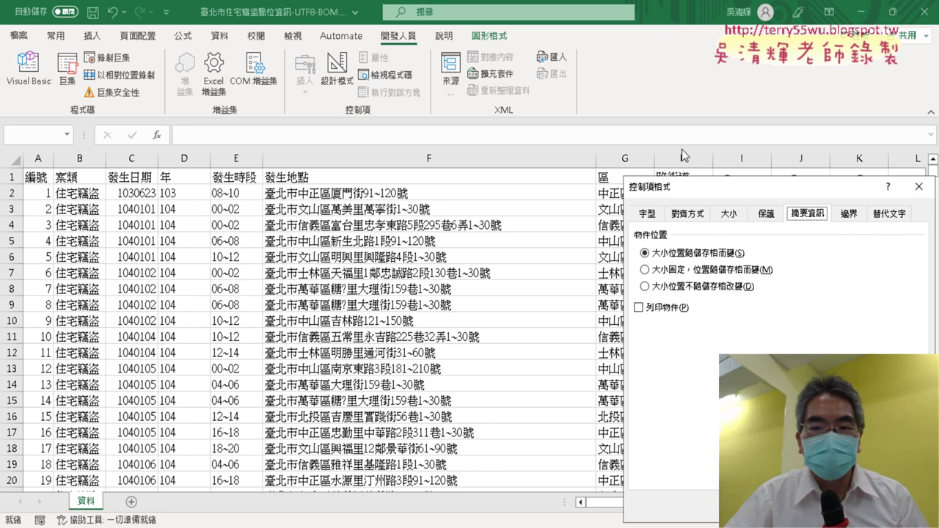
left_click(691, 287)
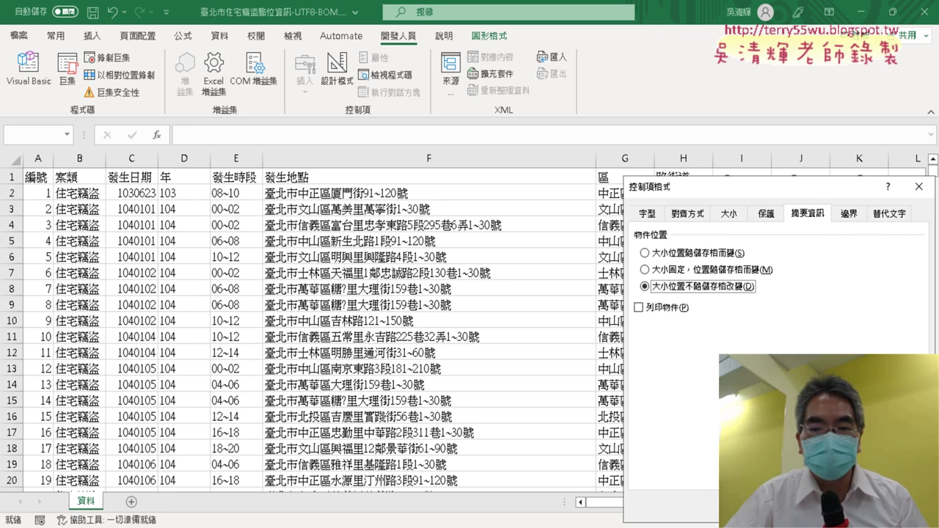
key("Return")
left_click(860, 384)
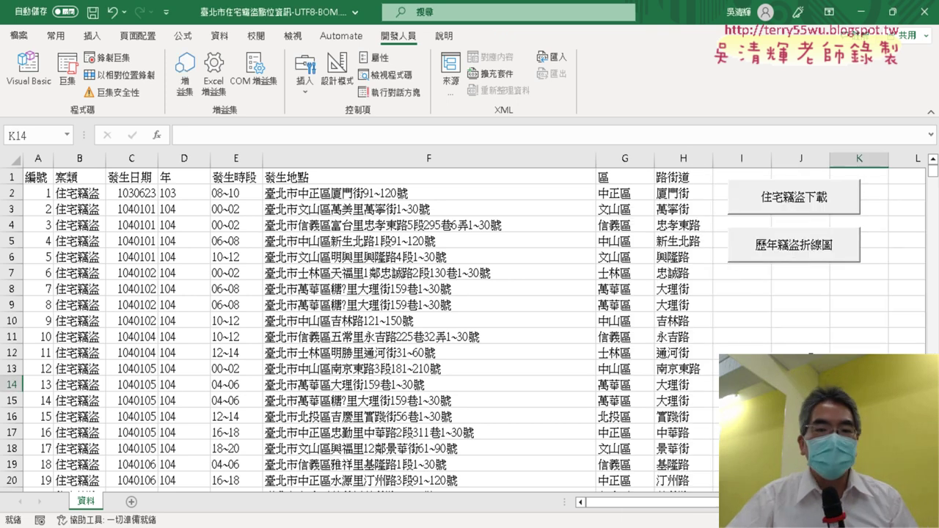
left_click(814, 246)
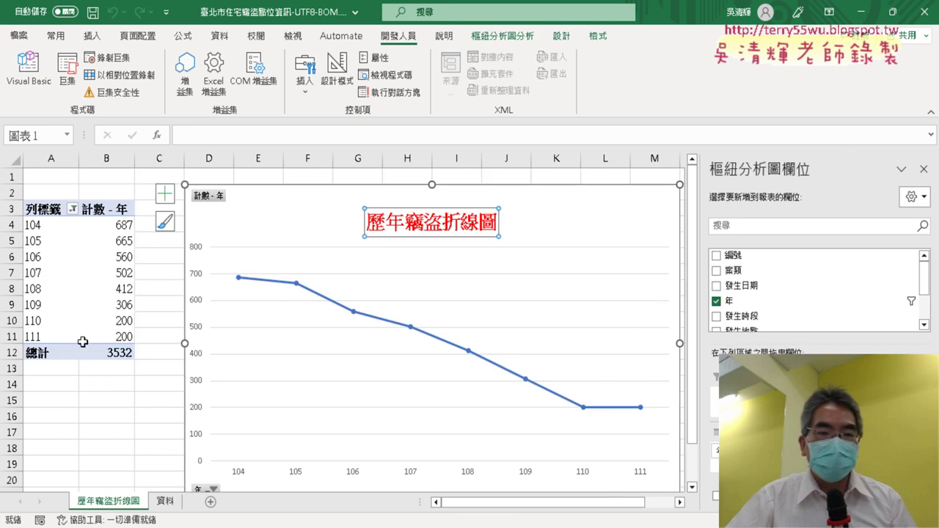
Check the yearly count pivot table and line chart, then go back to the 資料 sheet
left_click(66, 288)
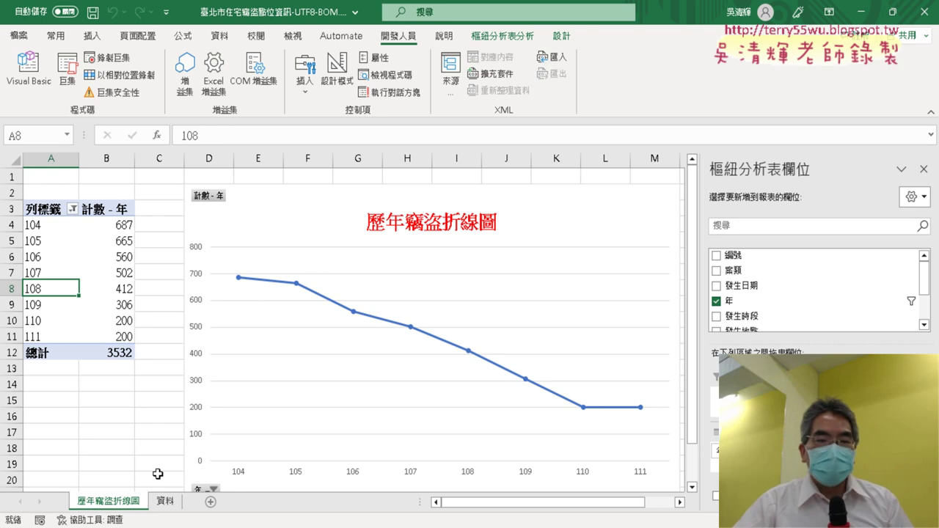
left_click(168, 502)
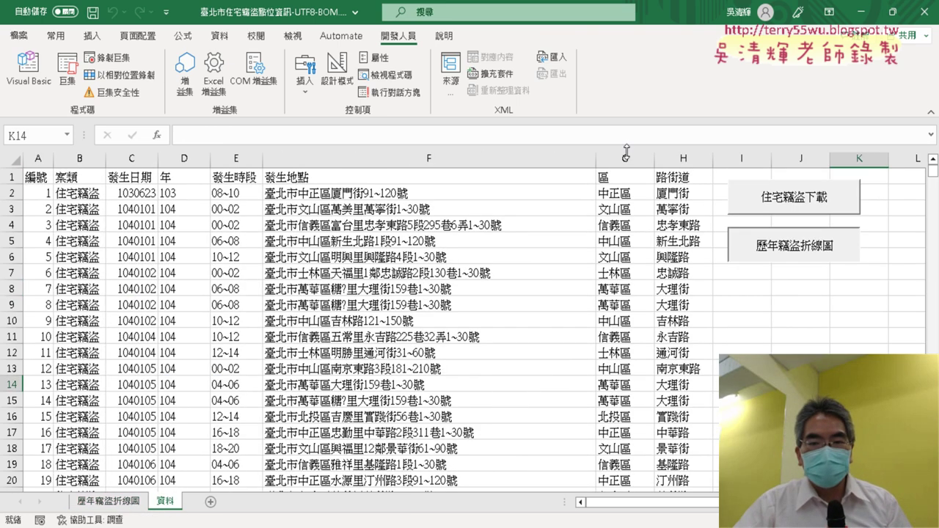
left_click(625, 159)
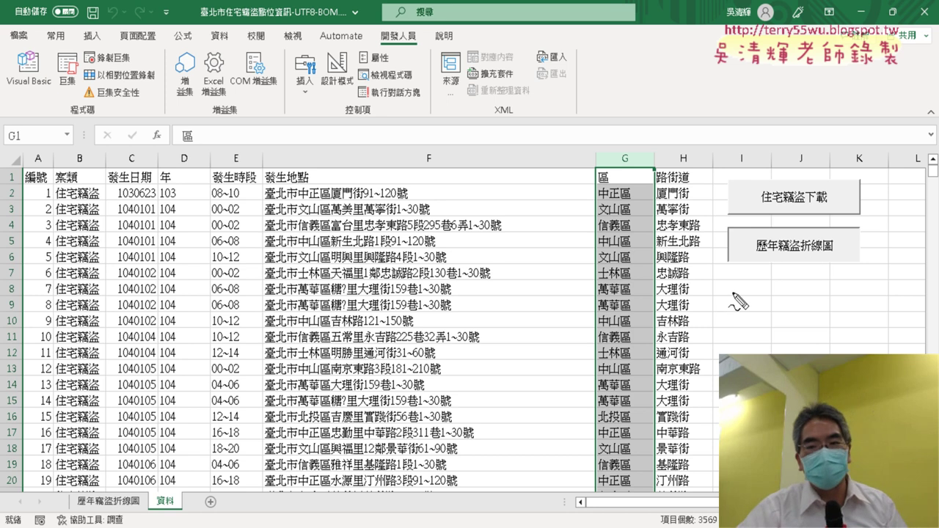
mouse_move(734, 289)
left_mouse_down()
mouse_move(733, 321)
mouse_move(759, 282)
mouse_move(855, 280)
mouse_move(800, 323)
mouse_move(744, 322)
left_mouse_up()
mouse_move(620, 192)
left_mouse_down()
mouse_move(567, 182)
mouse_move(610, 200)
left_mouse_up()
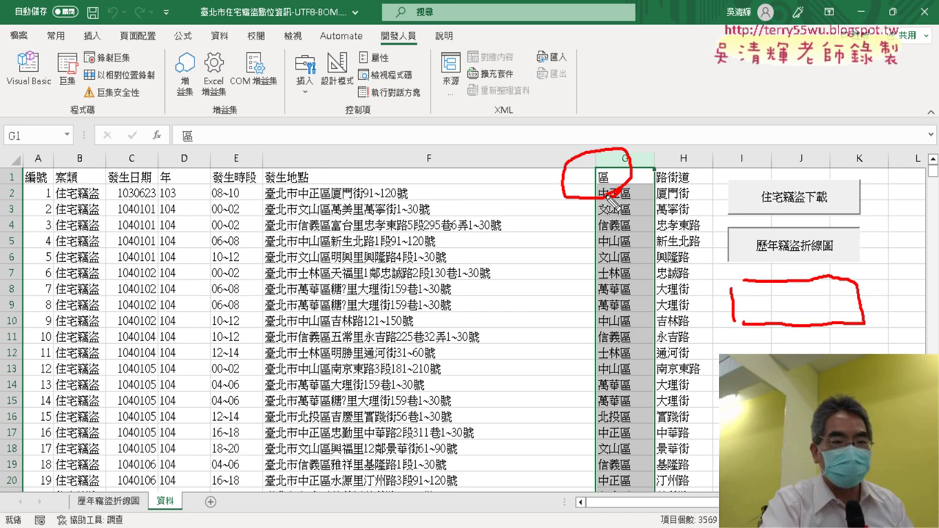
key("Escape")
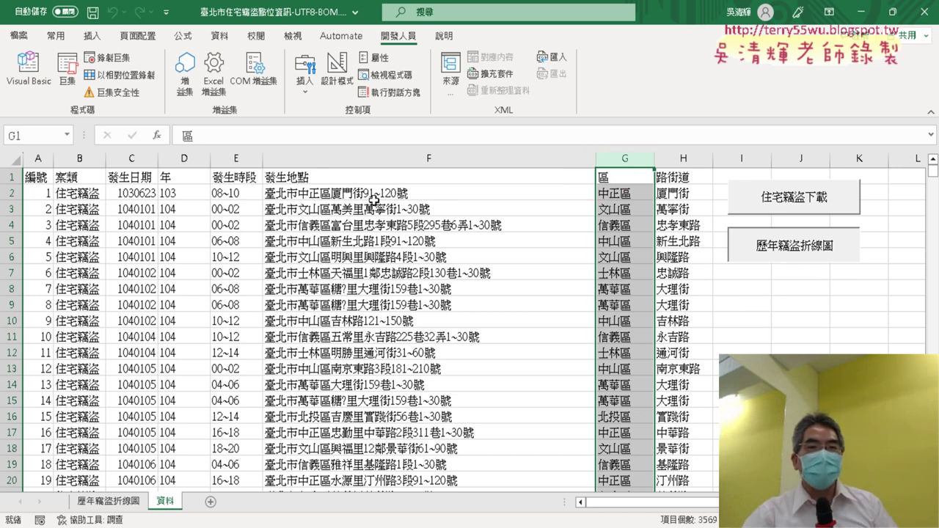
left_click(236, 248)
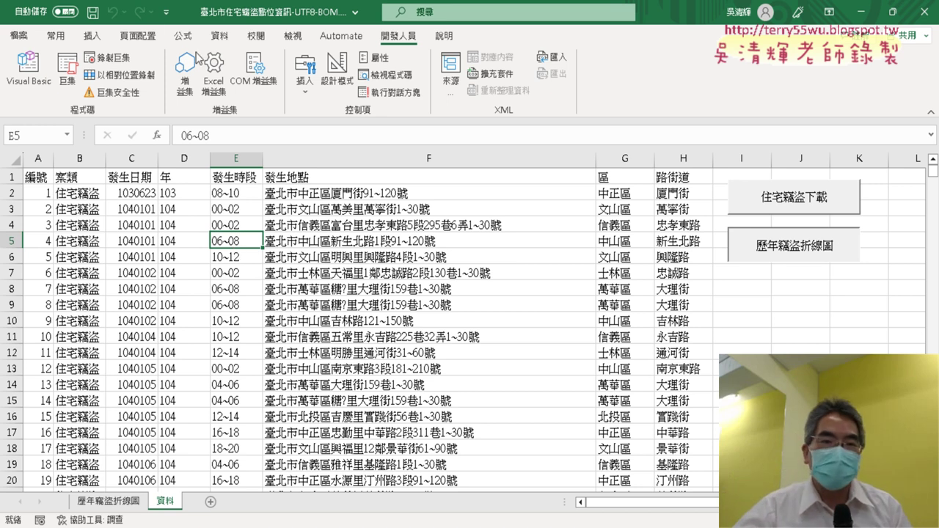
Insert a pivot table from the 資料 range on a new worksheet with 區 as row labels
left_click(92, 37)
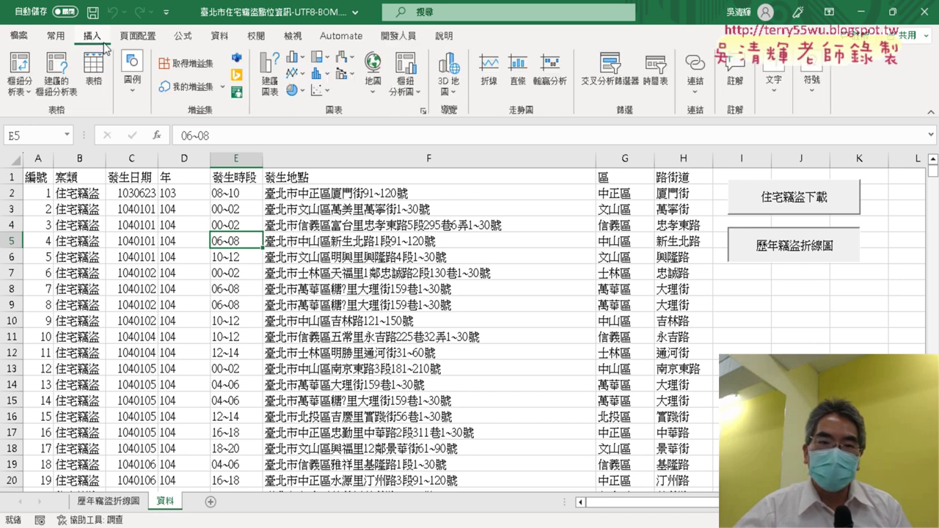
left_click(20, 69)
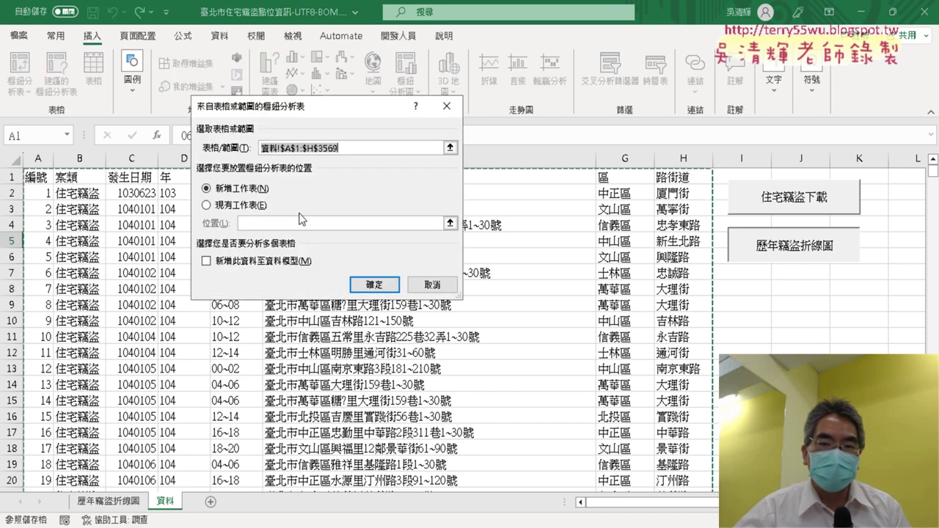
left_click(375, 284)
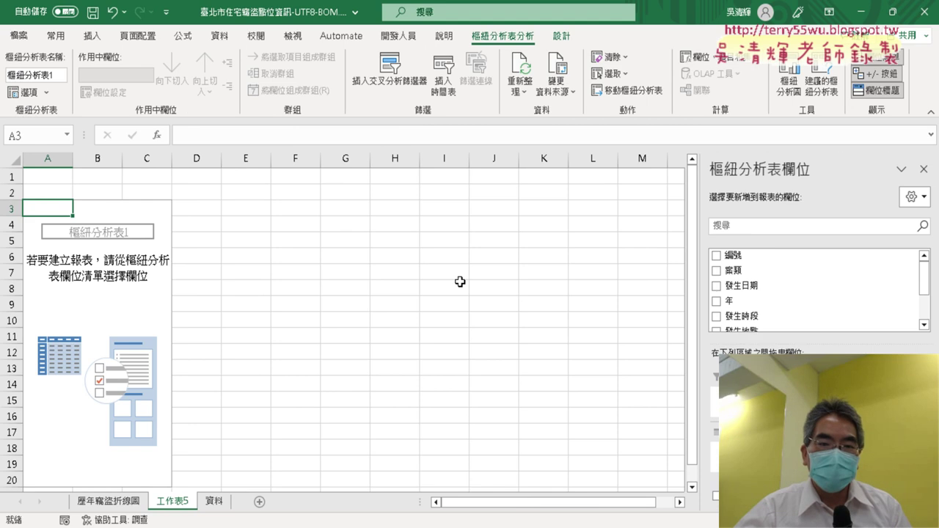
scroll(778, 301, "down", 2)
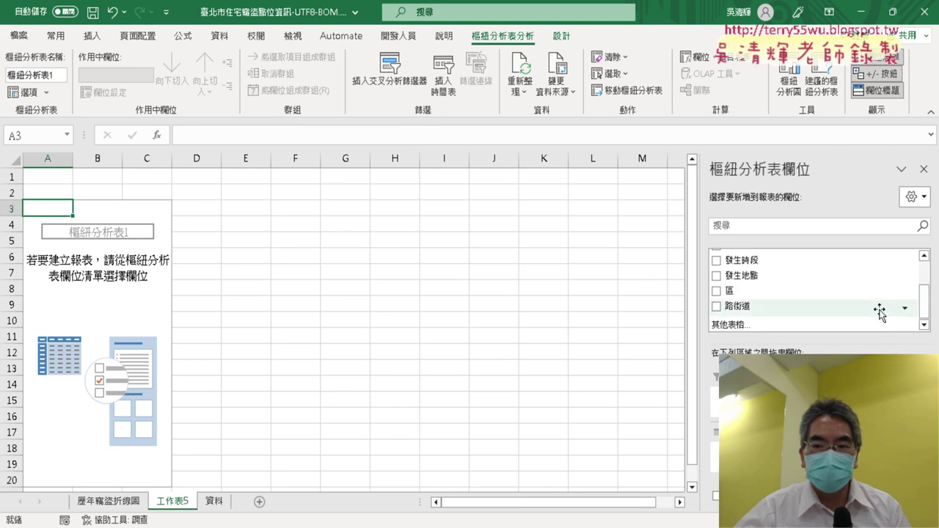
left_click_drag(772, 294, 770, 411)
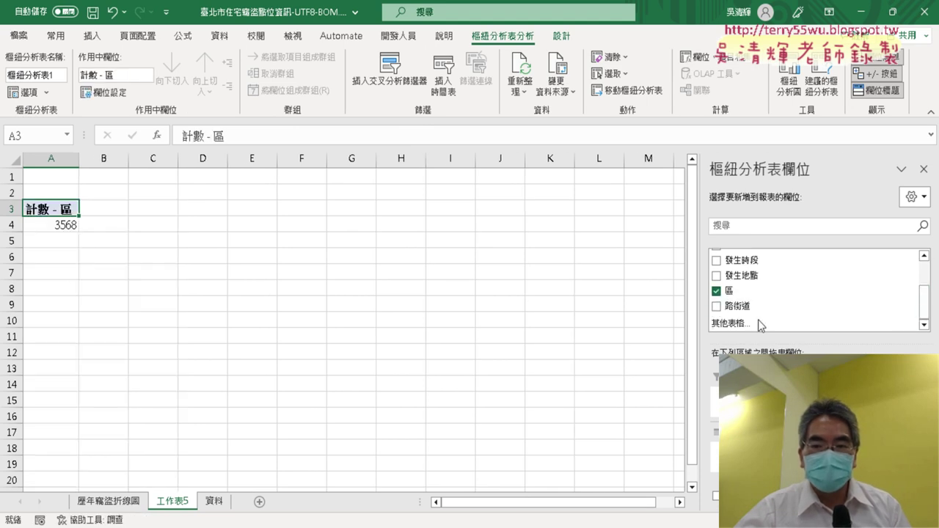
left_click_drag(772, 291, 756, 455)
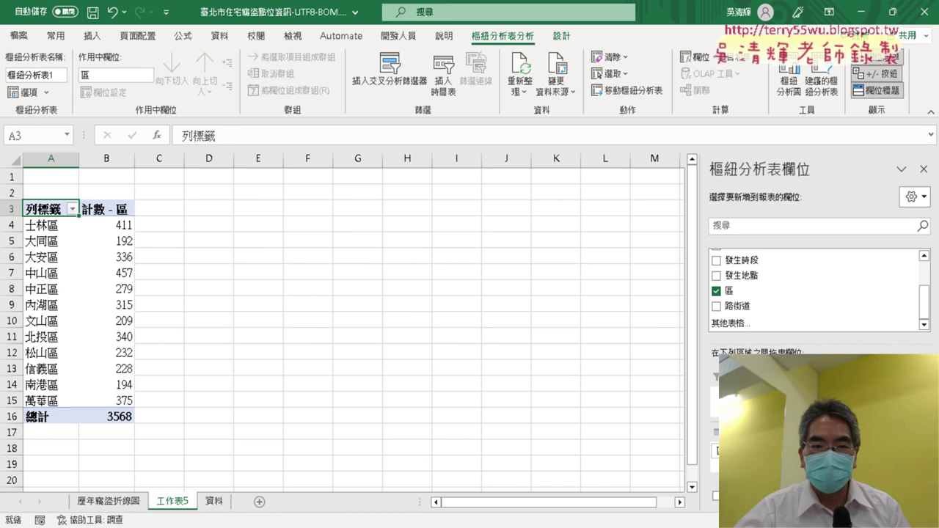
left_click(112, 226)
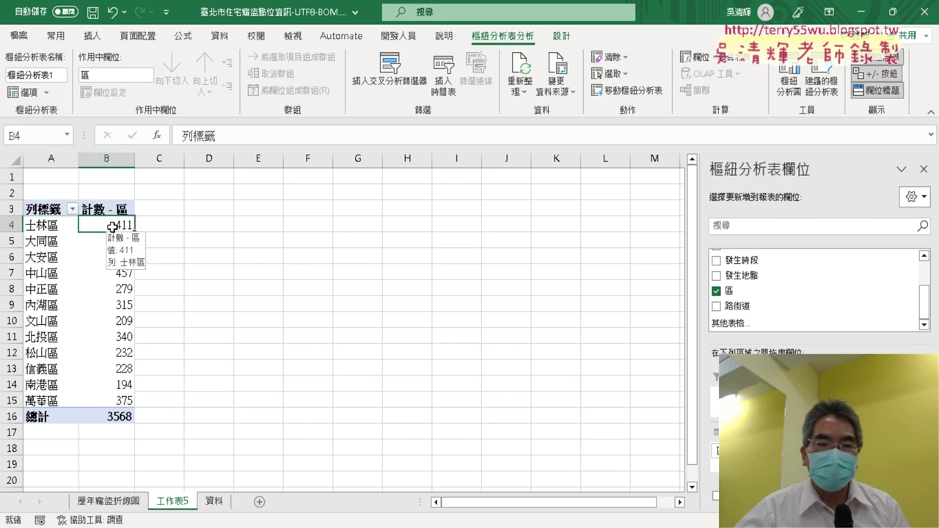
Sort the district counts largest first, then delete the 工作表5 trial sheet
left_click(219, 38)
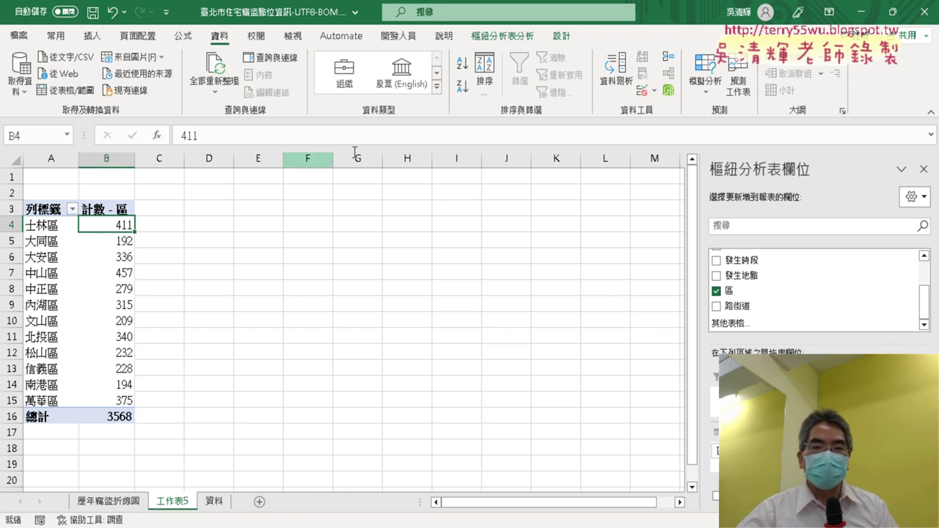
left_click(462, 88)
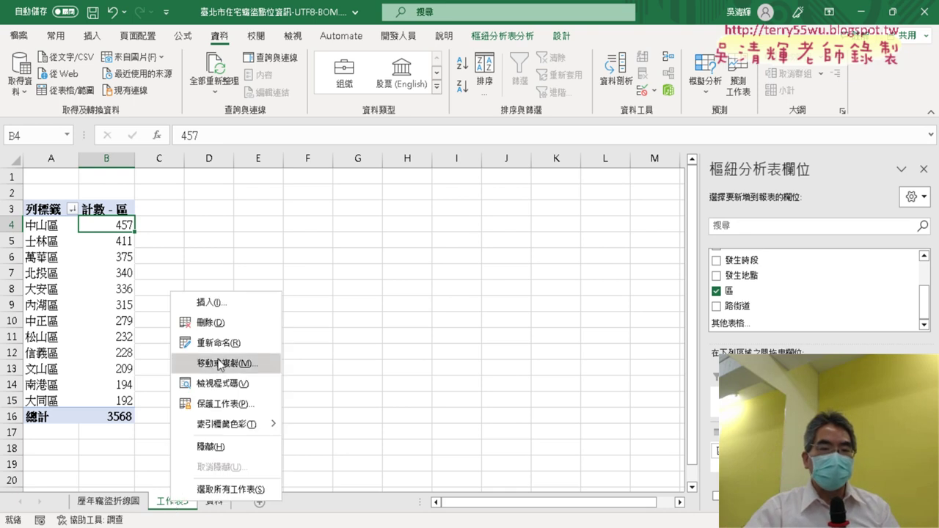
left_click(220, 323)
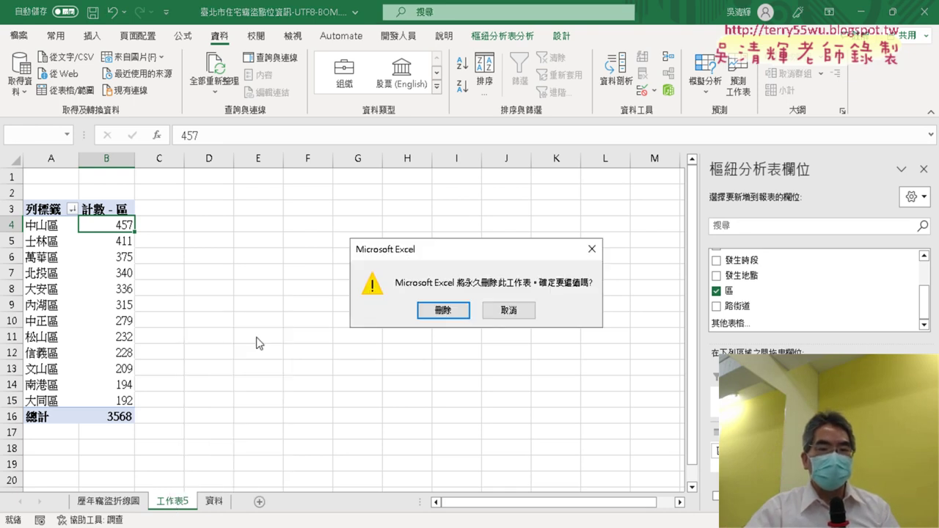
left_click(444, 311)
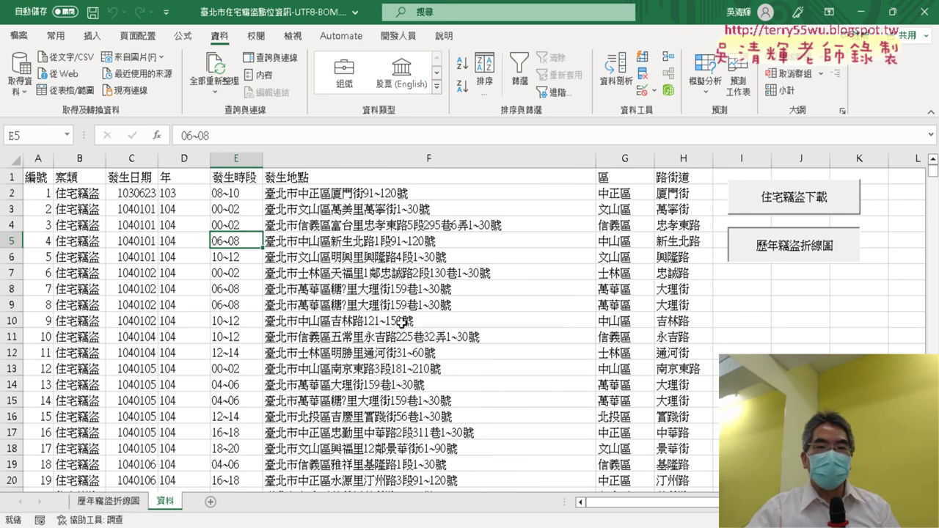
Start recording a macro named 樞紐表_圖 stored in the current workbook
left_click(399, 35)
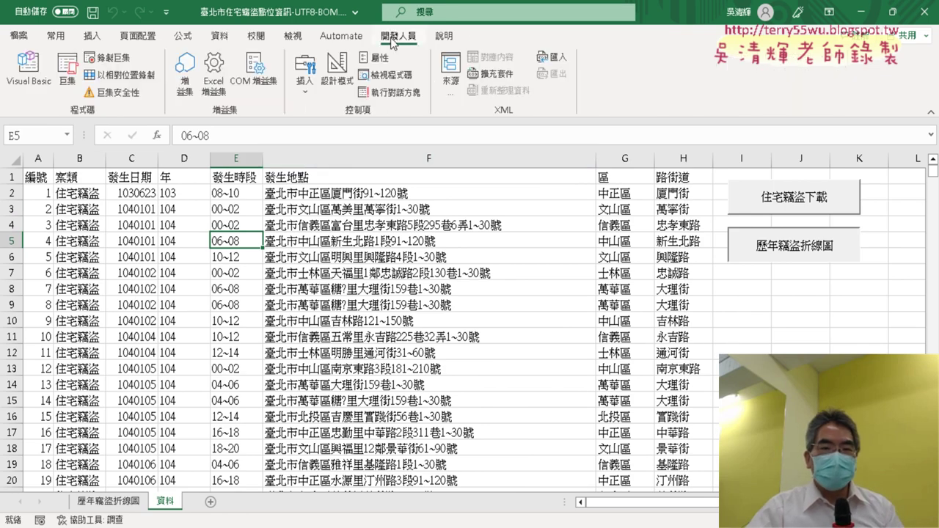
left_click(108, 58)
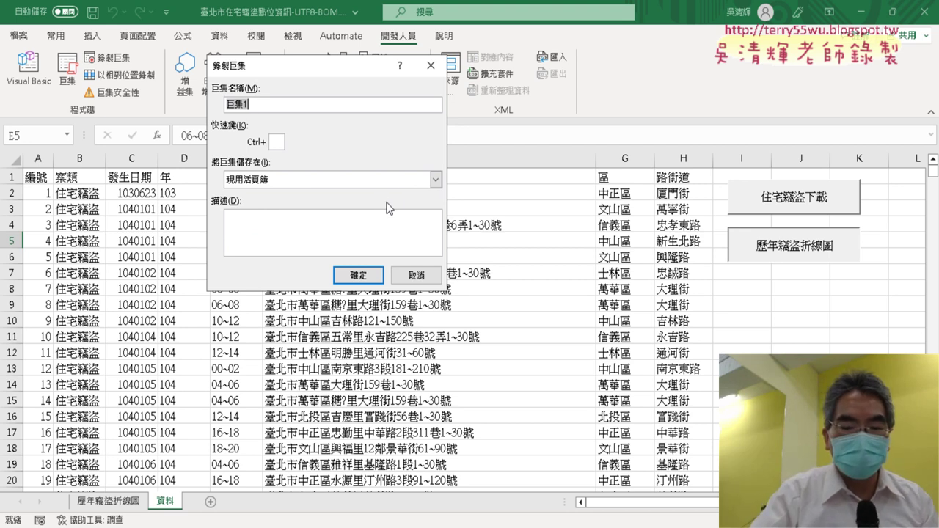
type("ㄨ3")
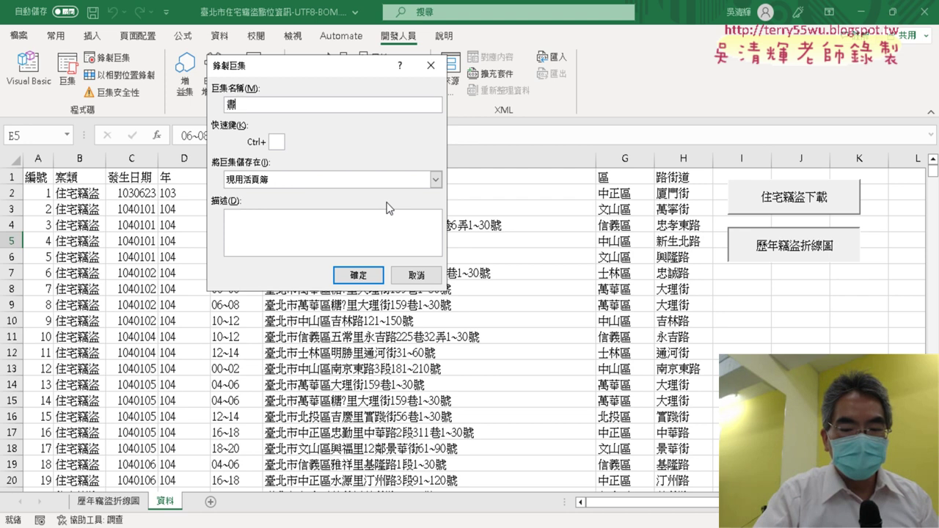
type("ㄧㄡ")
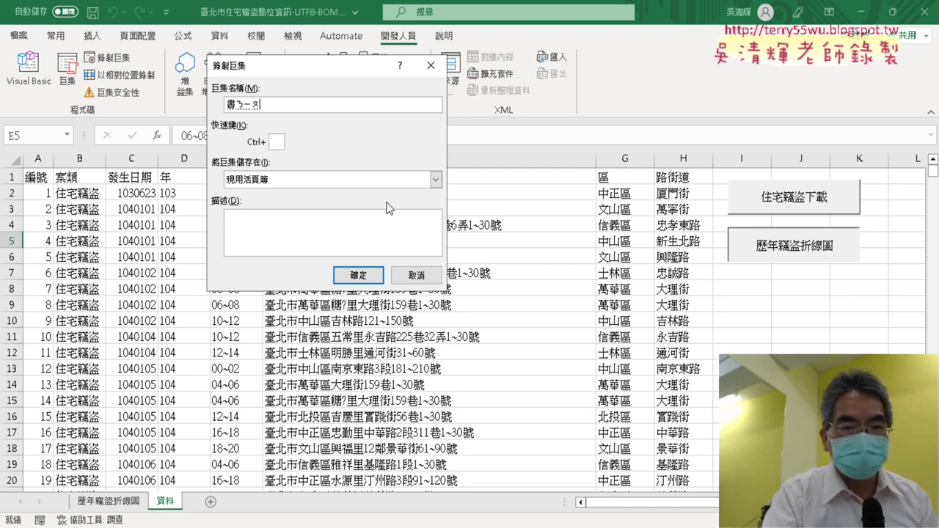
type("樞紐ㄅㄧ")
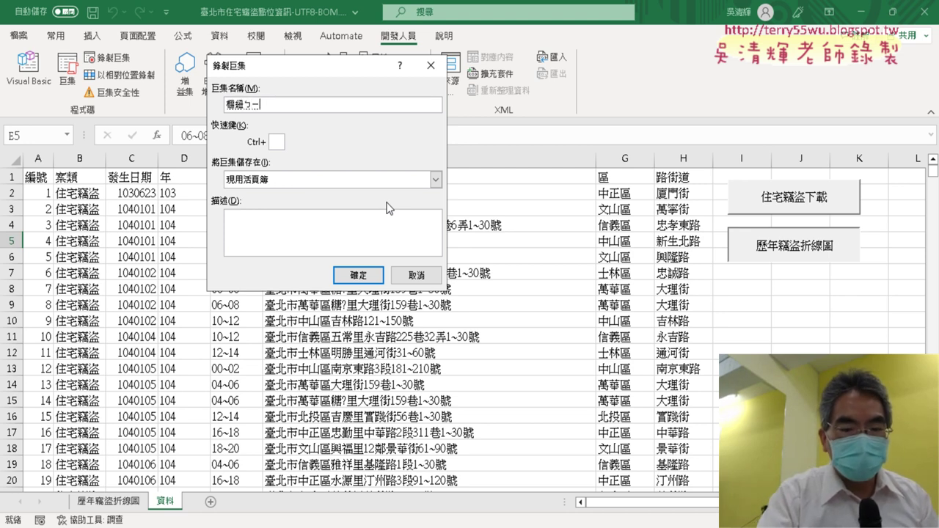
type("ㄠˇ")
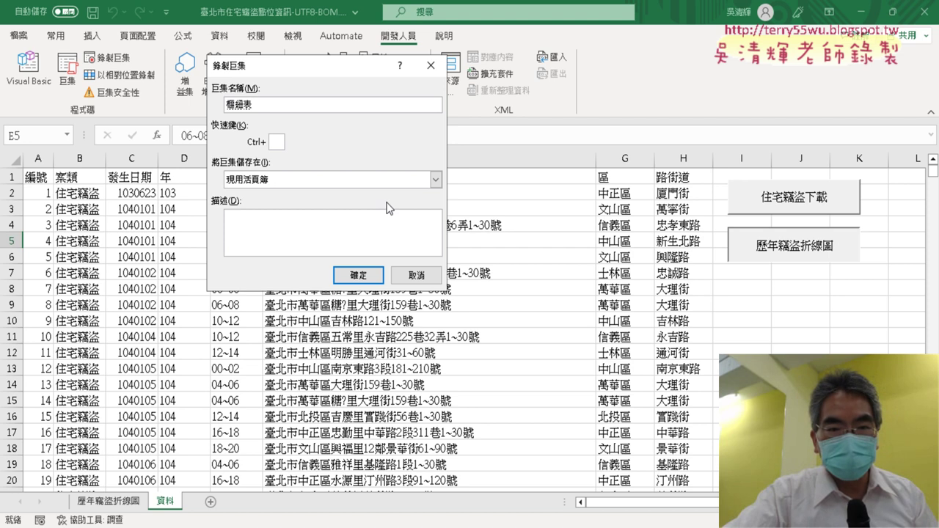
type("_")
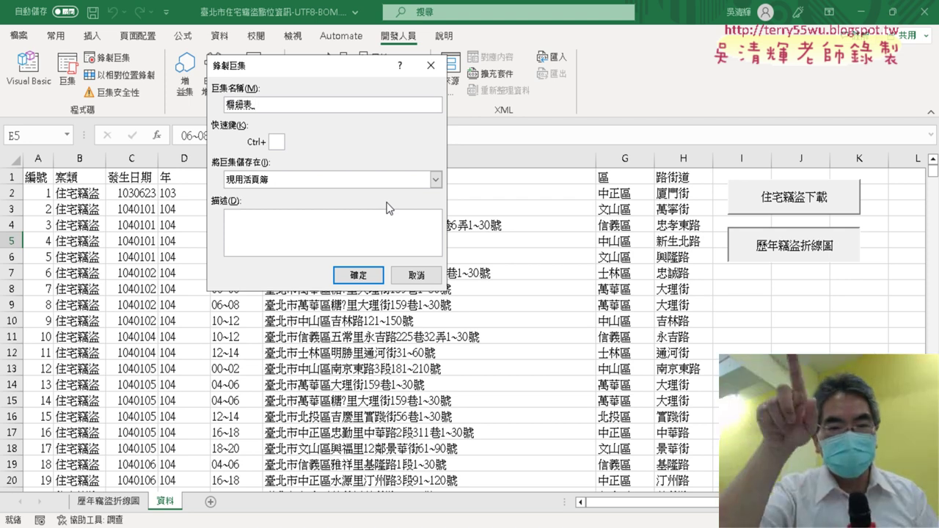
type("ㄊㄨ")
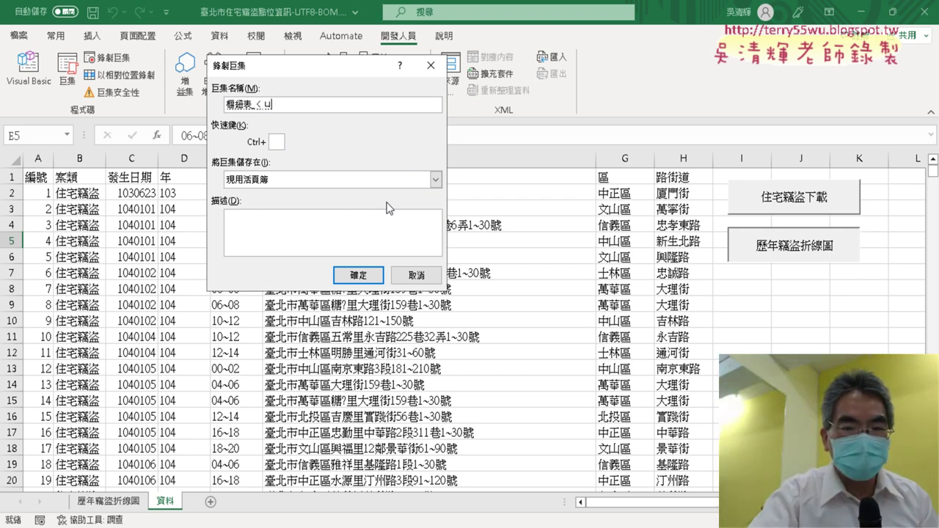
type("ˊ")
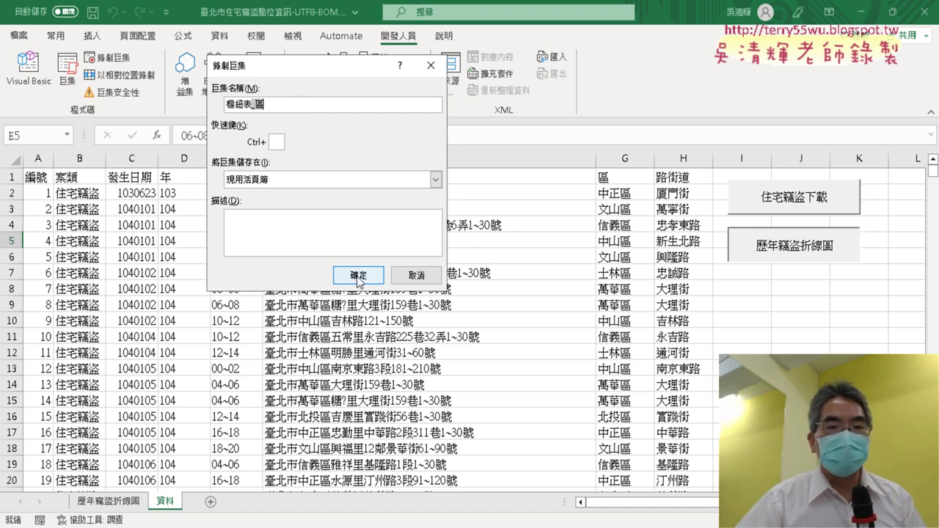
left_click_drag(354, 71, 607, 162)
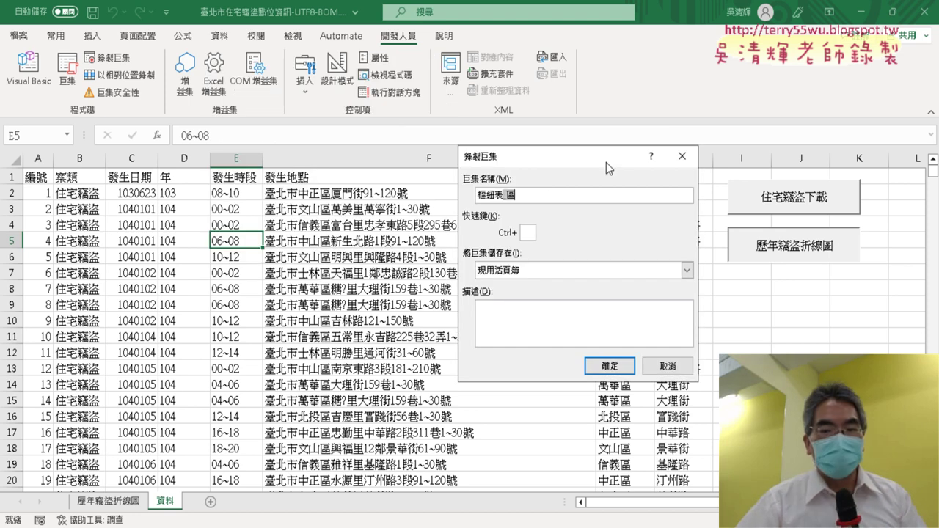
left_click(610, 365)
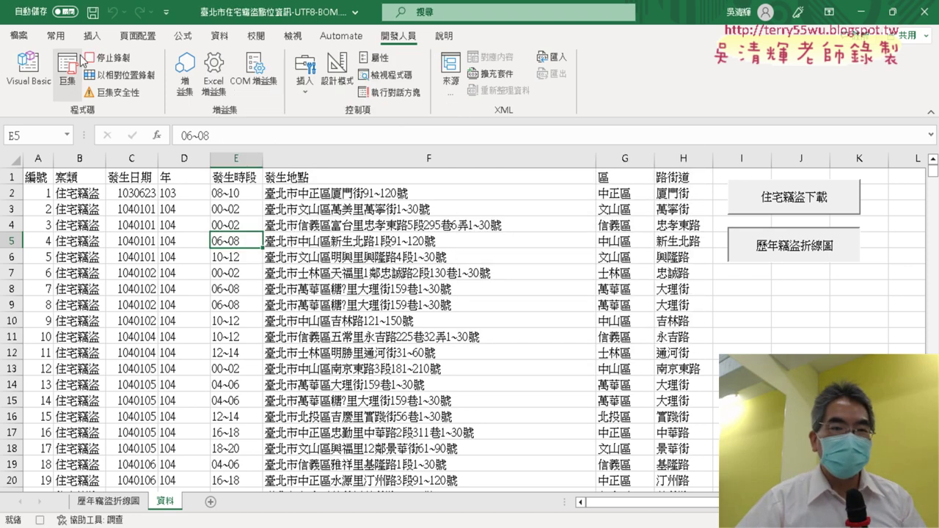
left_click(92, 35)
Insert a pivot table on a new worksheet with the 區 field as row labels
left_click(22, 70)
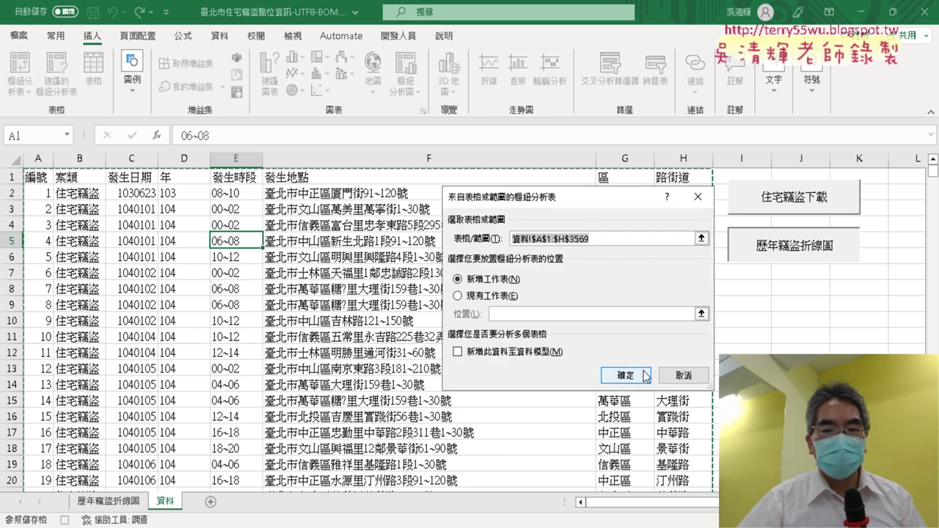
left_click(625, 375)
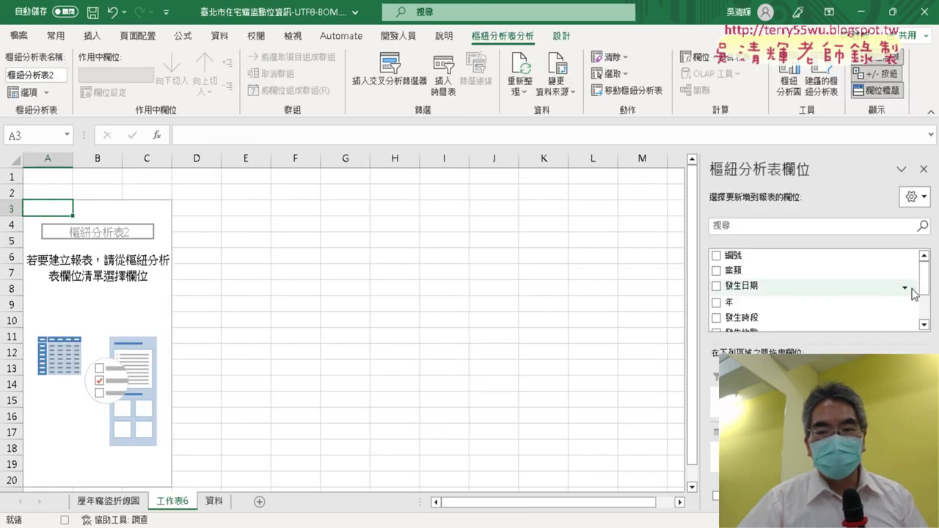
scroll(915, 267, "down", 2)
mouse_move(738, 293)
left_mouse_down()
mouse_move(756, 440)
mouse_move(866, 463)
left_mouse_up()
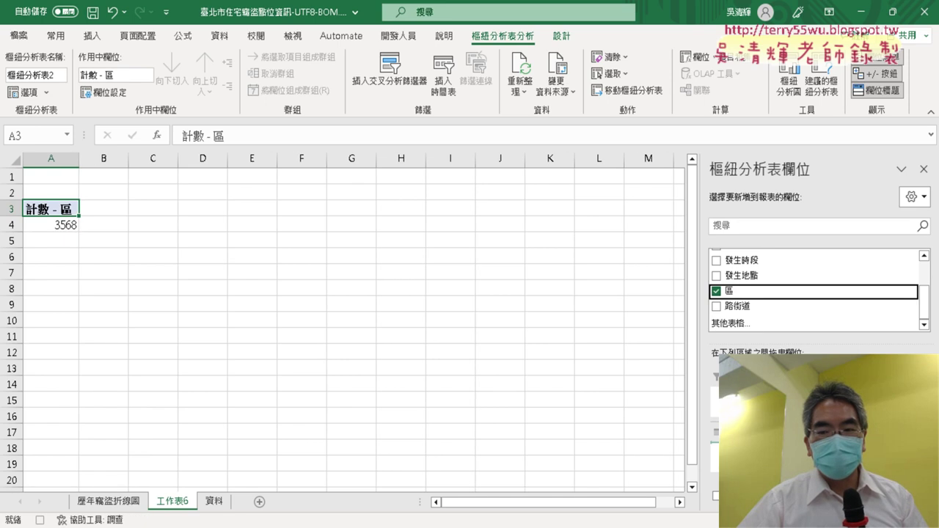
left_click_drag(743, 299, 763, 470)
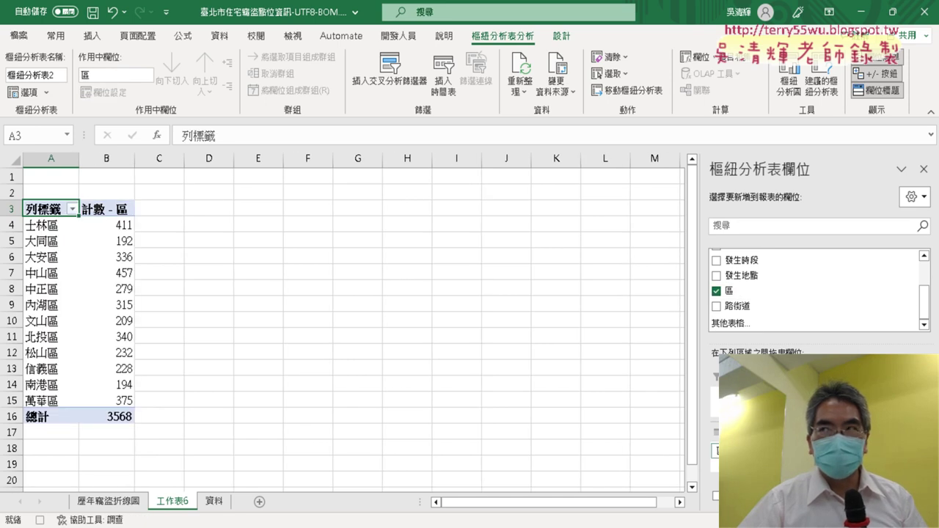
Sort the district counts largest first (Z→A) and stop the macro recording
left_click(114, 226)
left_click(218, 35)
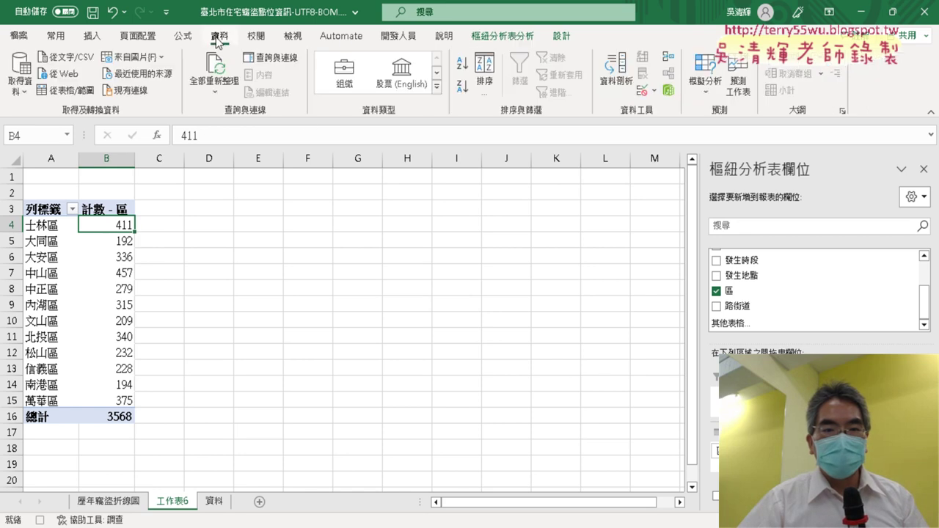
left_click(463, 88)
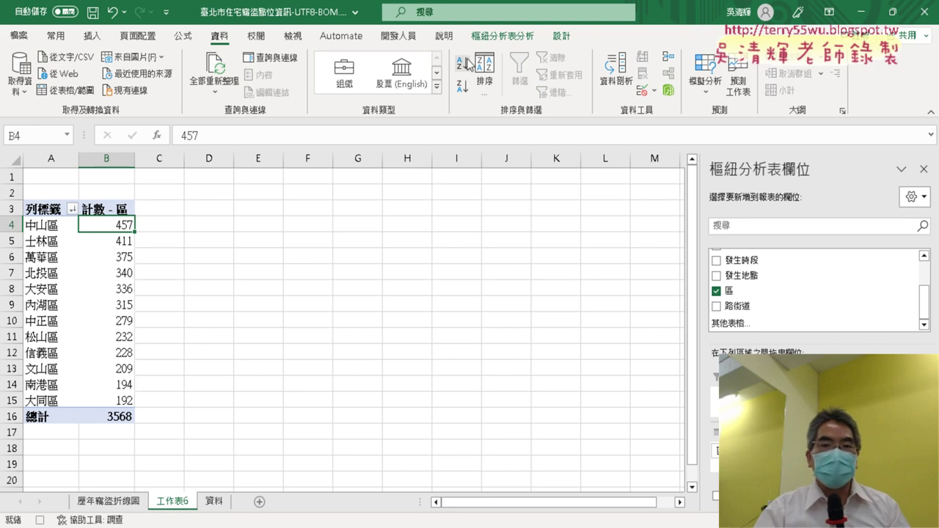
left_click(403, 37)
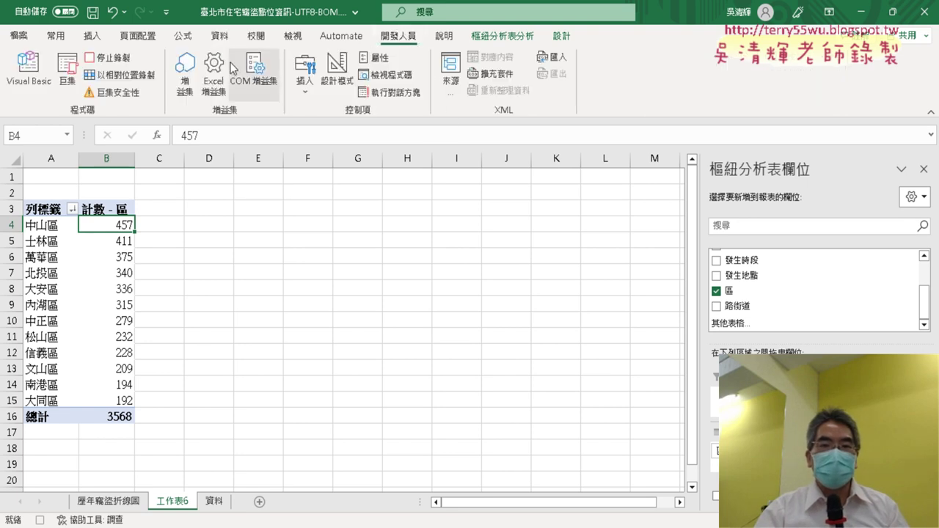
left_click(122, 63)
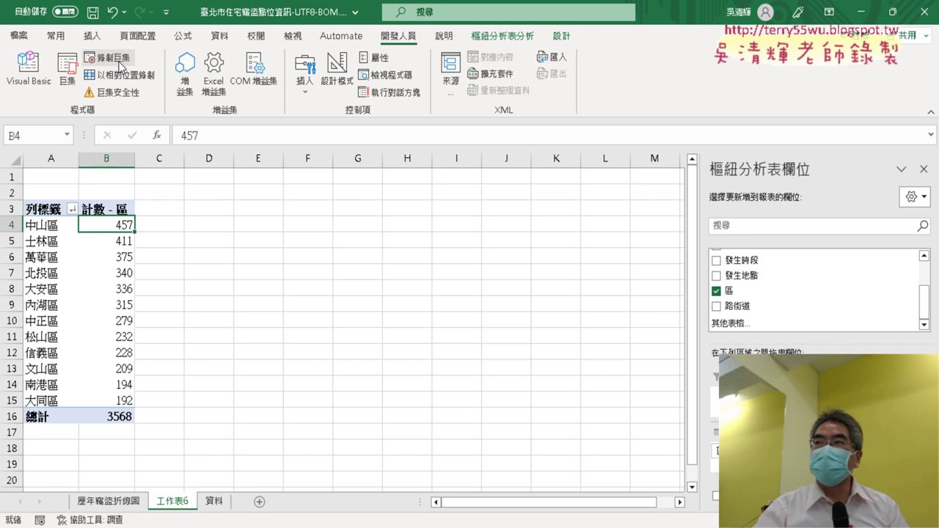
Open the 樞紐表_區 macro's code and delete its recorded comment header lines
left_click(67, 73)
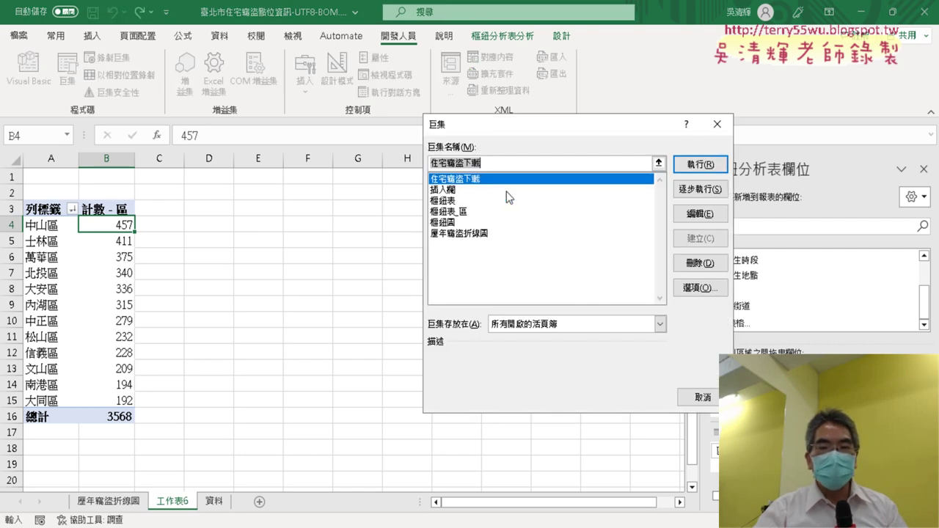
left_click(463, 213)
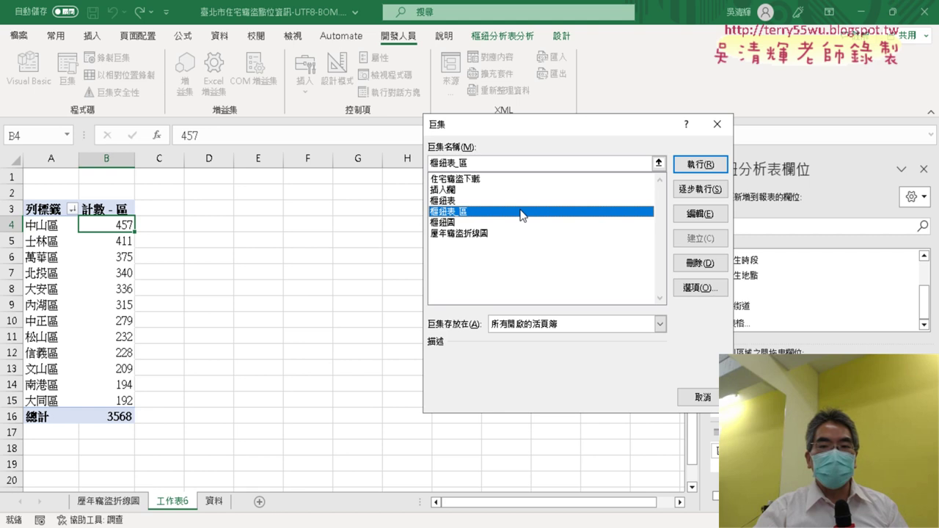
left_click(701, 214)
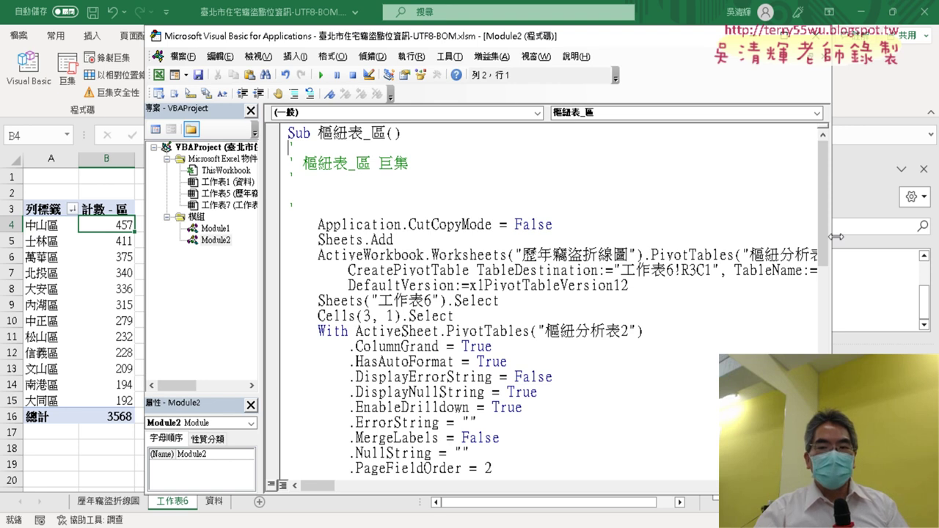
left_click_drag(837, 237, 914, 237)
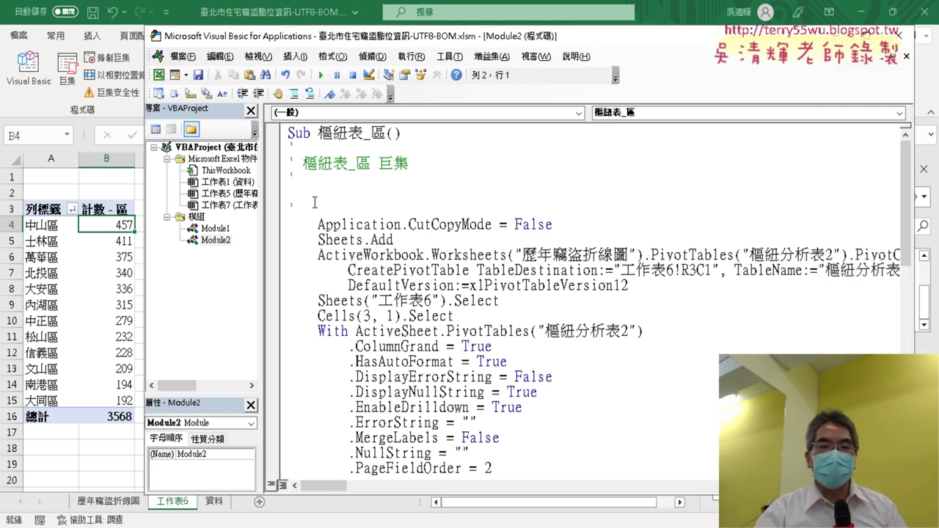
left_click_drag(315, 202, 287, 144)
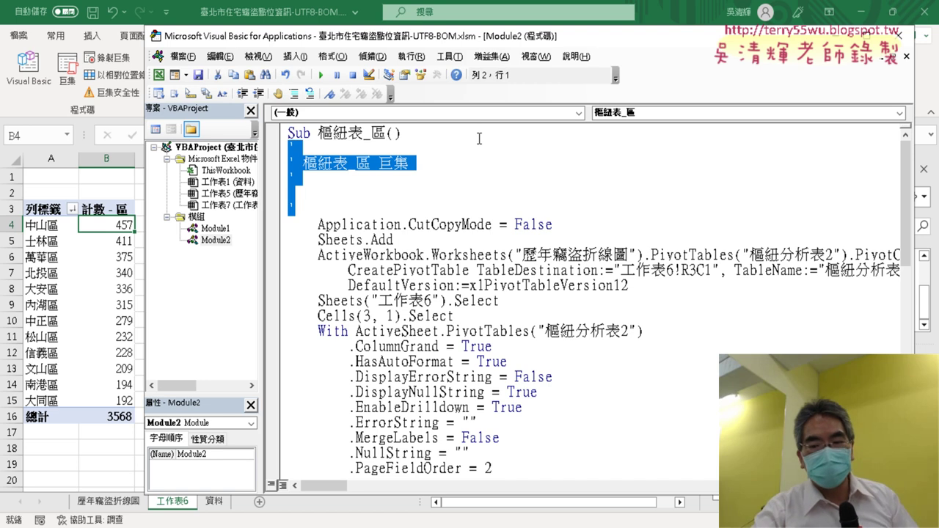
key("Delete")
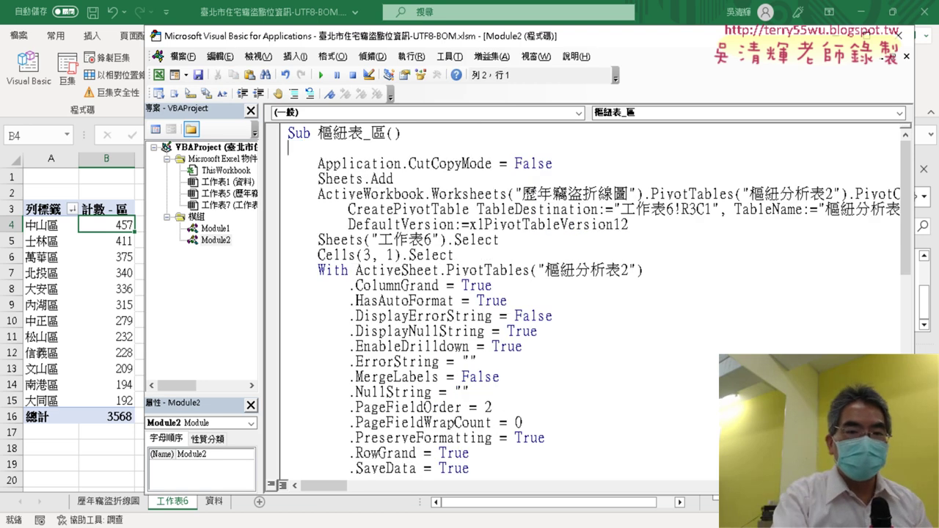
Type the indented comment '1.插入樞紐分析表 under the Sub heading
key("Tab")
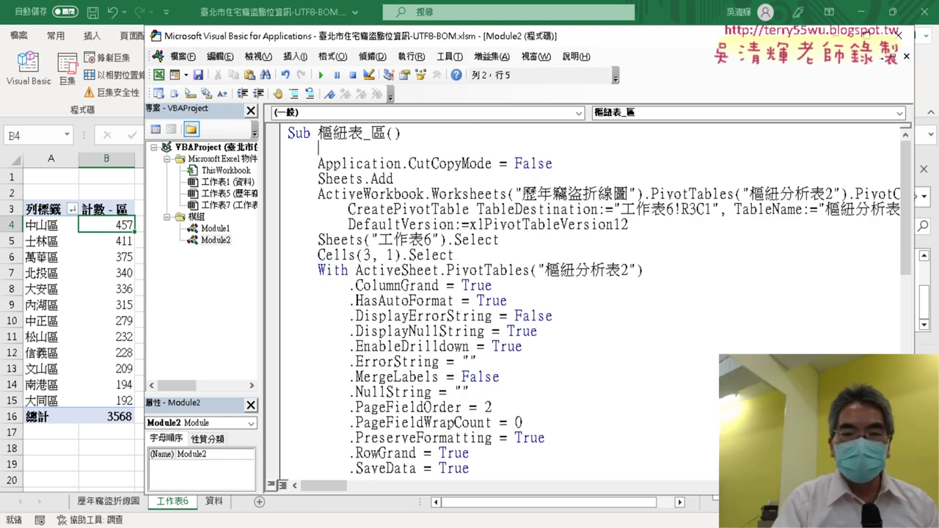
type("'1")
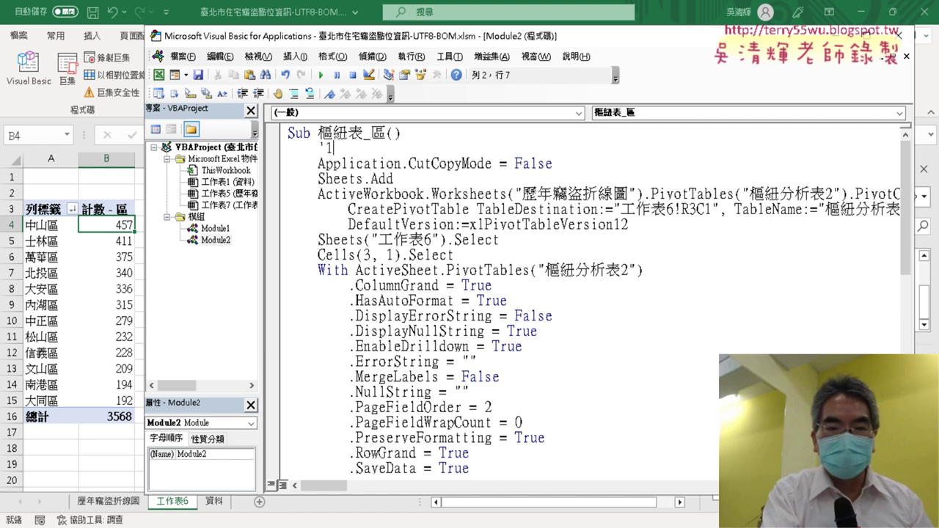
type(".")
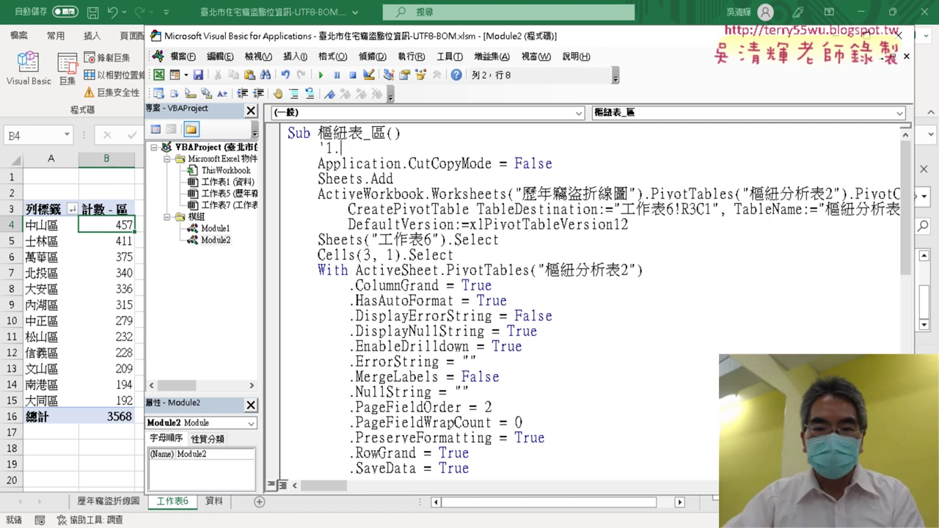
type("ㄙ")
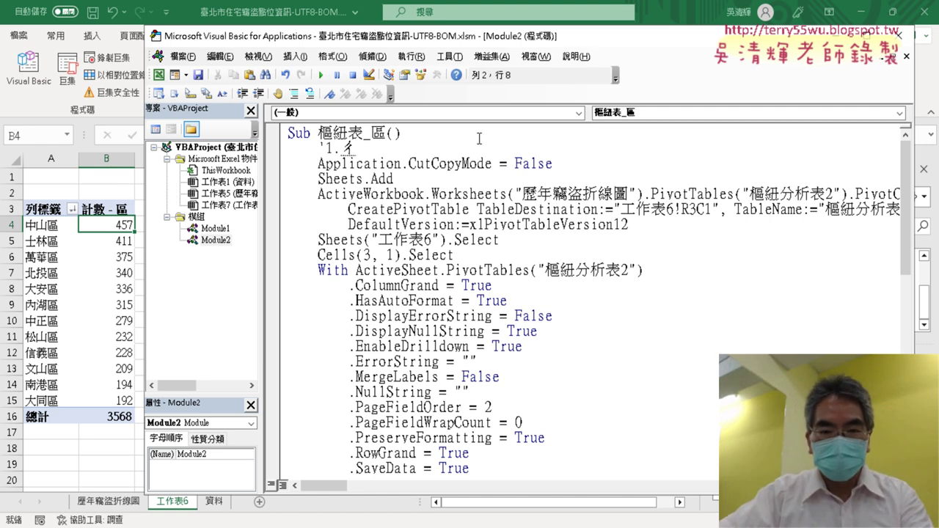
type("ㄚ")
key("space")
type("ㄖ")
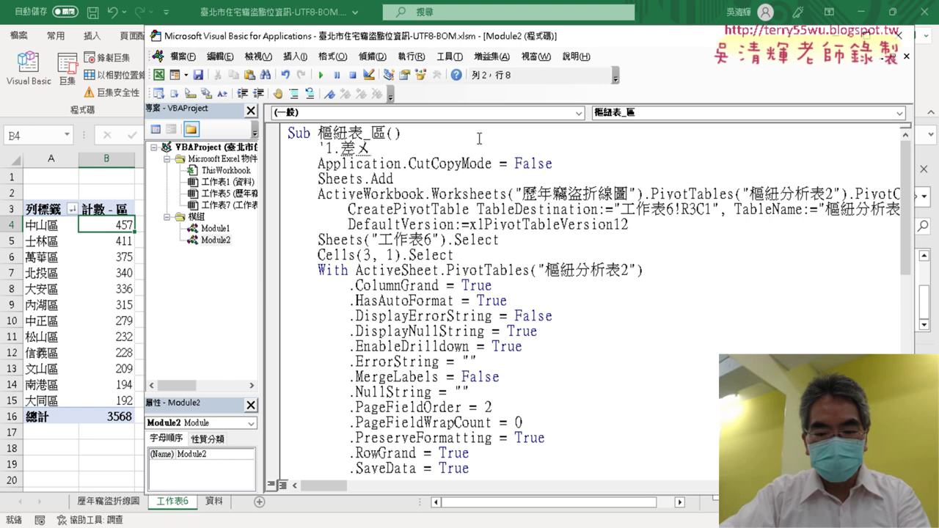
type("ㄨˋ")
key("space")
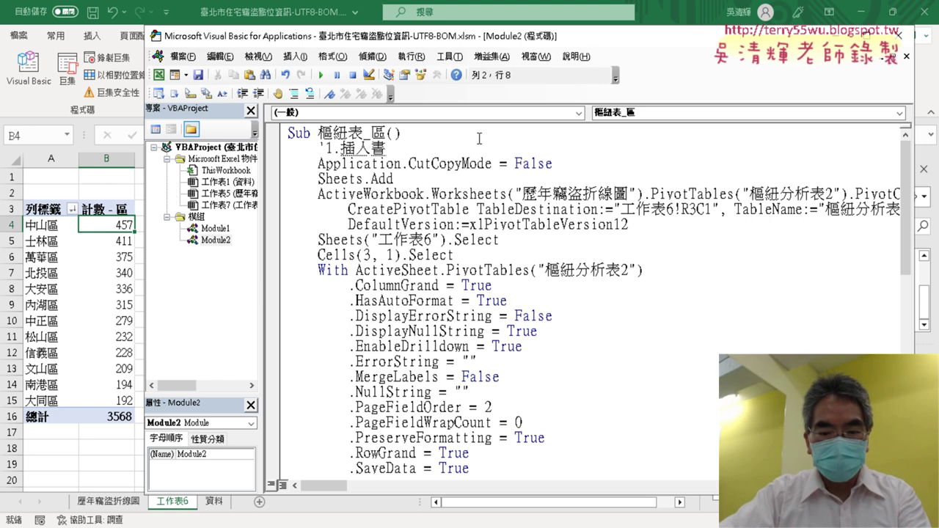
type("ㄋㄧㄡˇ")
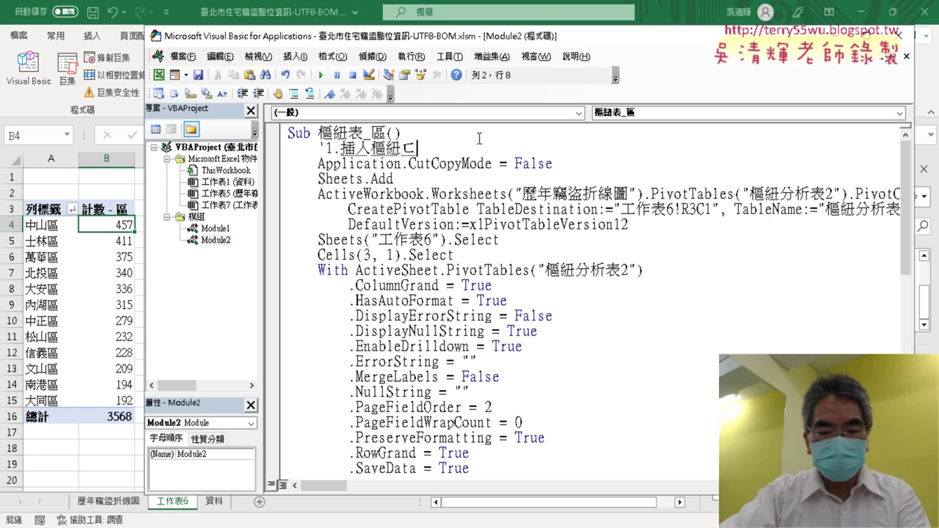
key("space")
type("ㄅㄧㄠˇ")
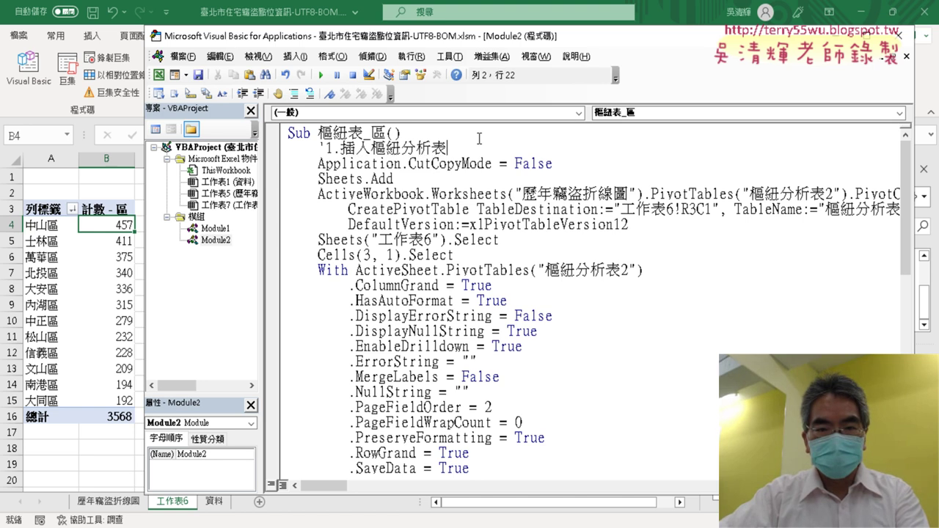
key("Return")
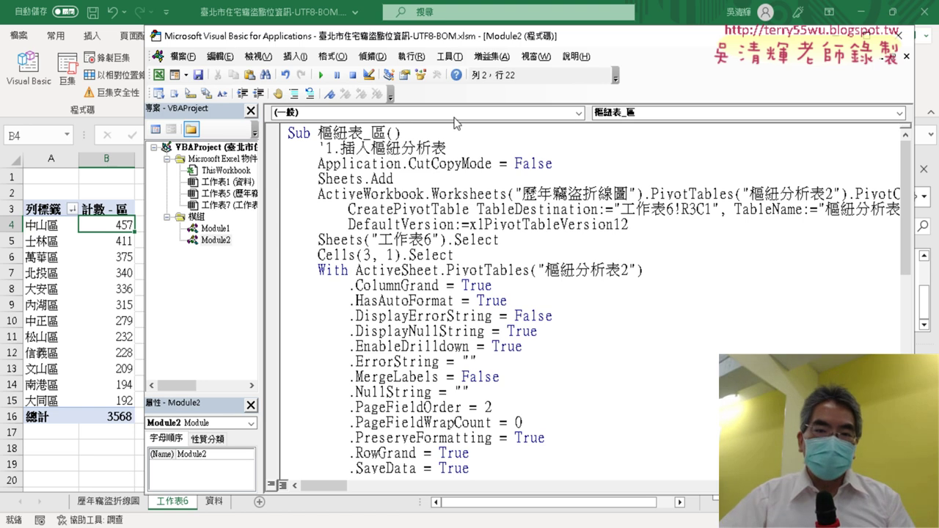
Delete the Application.CutCopyMode = False line so Sheets.Add follows the comment
left_click_drag(566, 165, 317, 173)
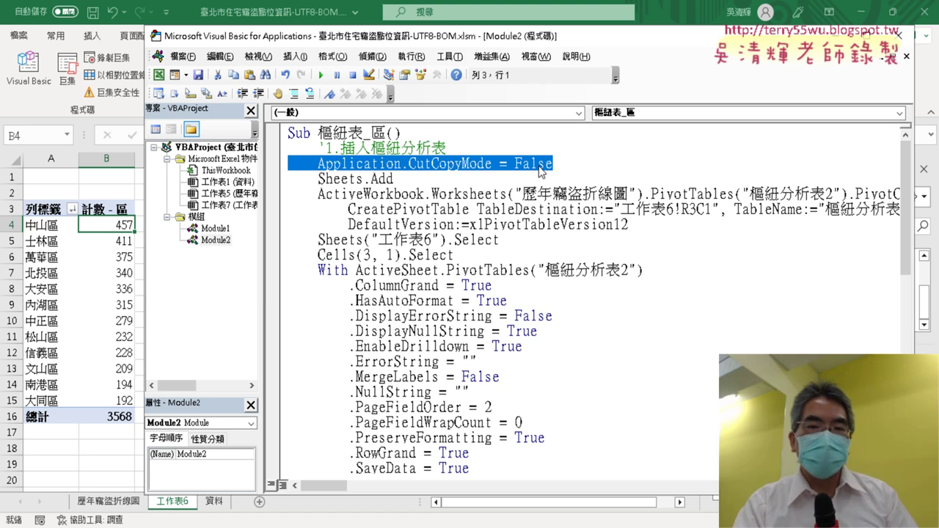
key("BackSpace")
key("BackSpace")
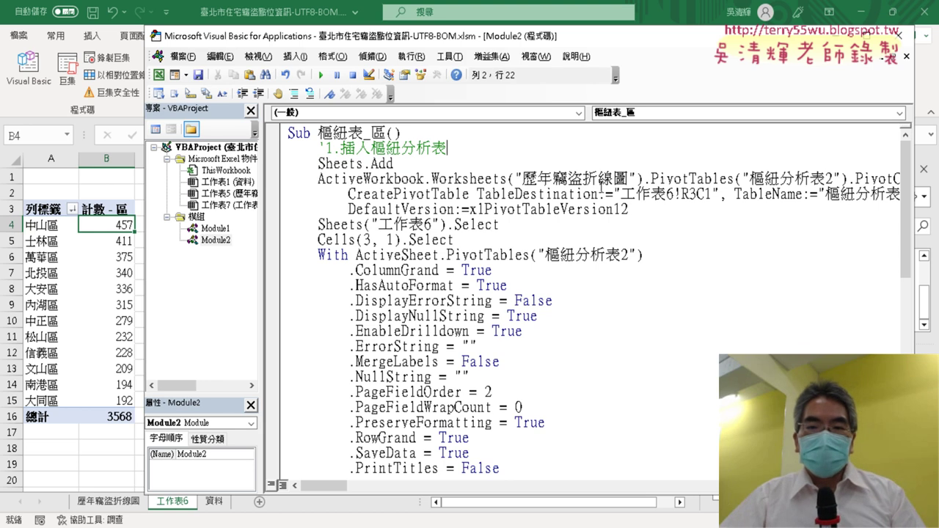
left_click_drag(629, 210, 276, 179)
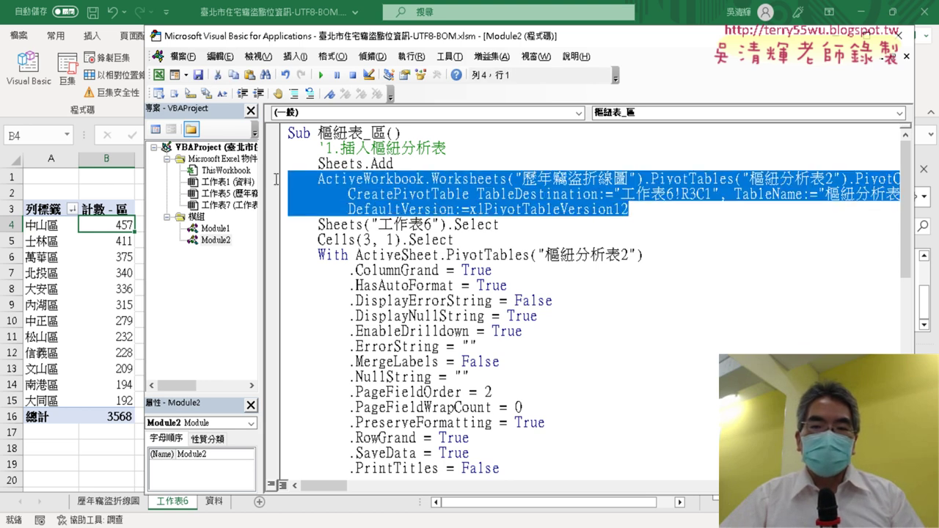
left_click(679, 193)
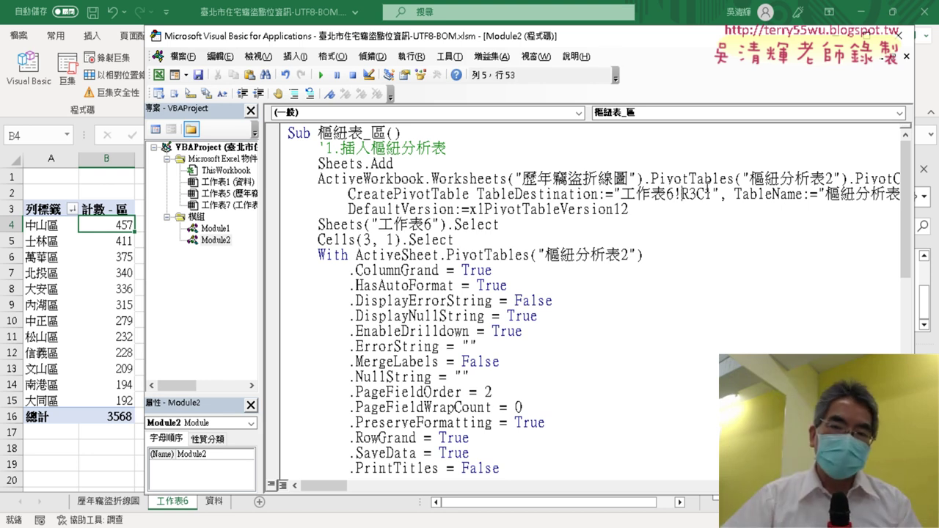
Widen the code view to check the 歷年竊盜折線圖 source, then shrink the editor to reveal the sheet tabs
left_click_drag(601, 37, 450, 59)
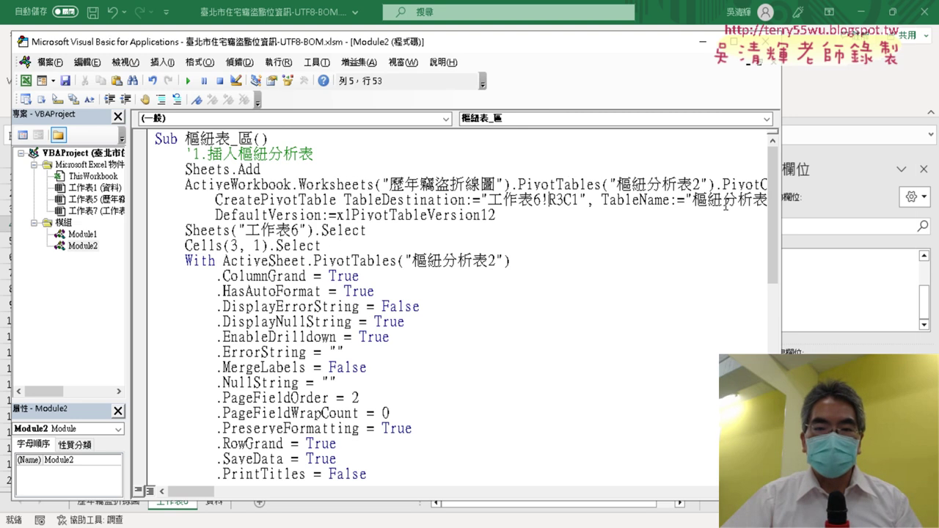
left_click_drag(782, 225, 870, 224)
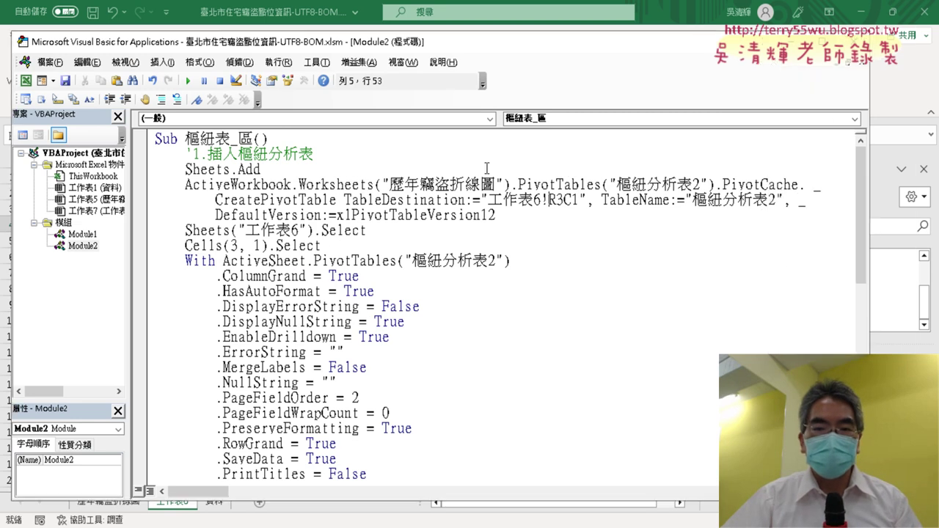
left_click_drag(389, 185, 498, 185)
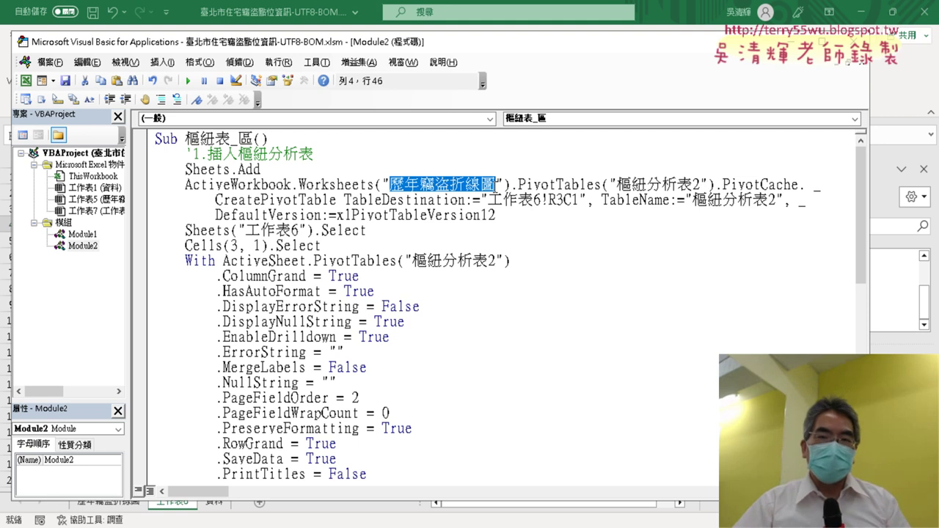
mouse_move(534, 36)
left_mouse_down()
mouse_move(517, 81)
mouse_move(571, 50)
left_mouse_up()
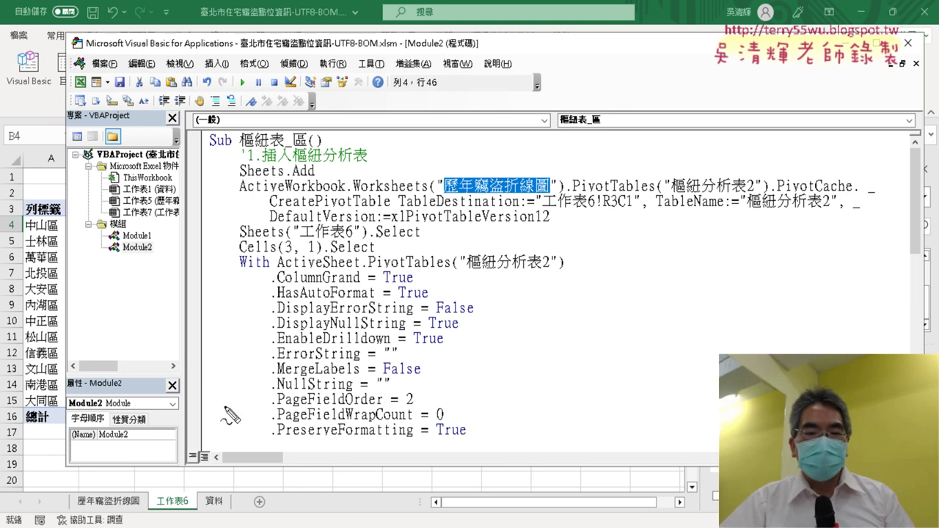
mouse_move(143, 522)
left_mouse_down()
mouse_move(67, 505)
mouse_move(143, 376)
left_mouse_up()
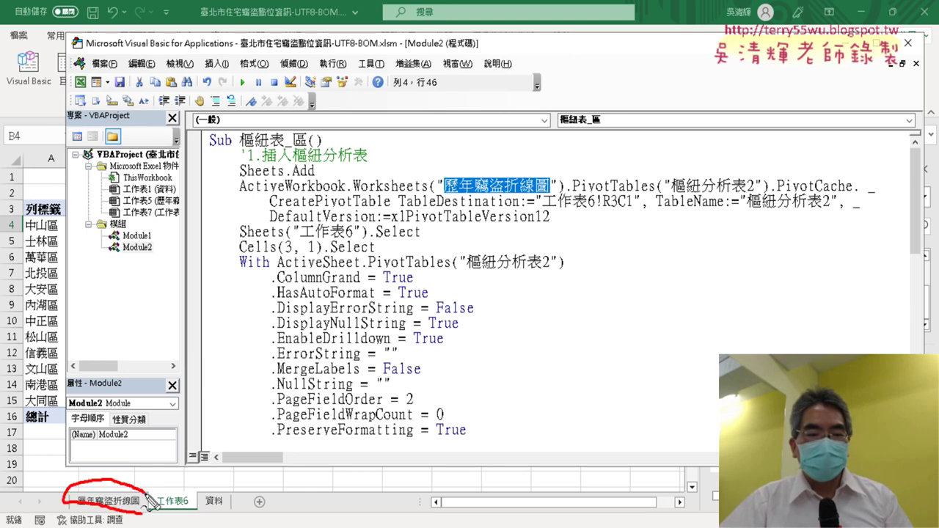
mouse_move(119, 451)
left_mouse_down()
mouse_move(113, 486)
mouse_move(146, 461)
left_mouse_up()
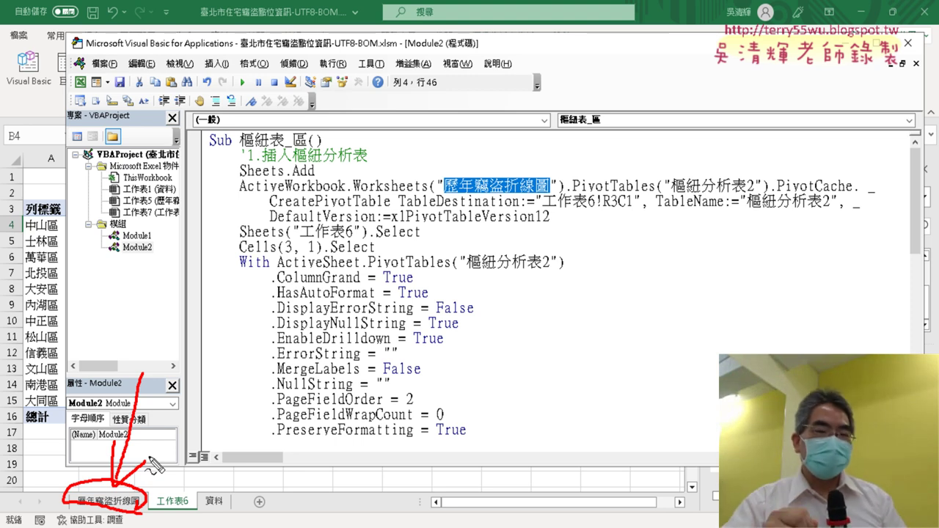
key("Escape")
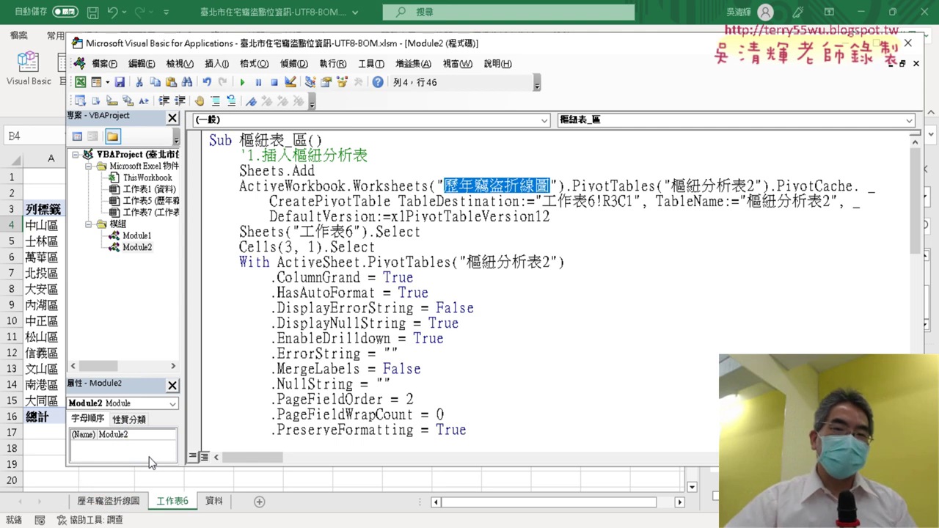
Copy the macro name 樞紐表_區 from the Sub line and close the VBA editor
left_click_drag(239, 141, 310, 140)
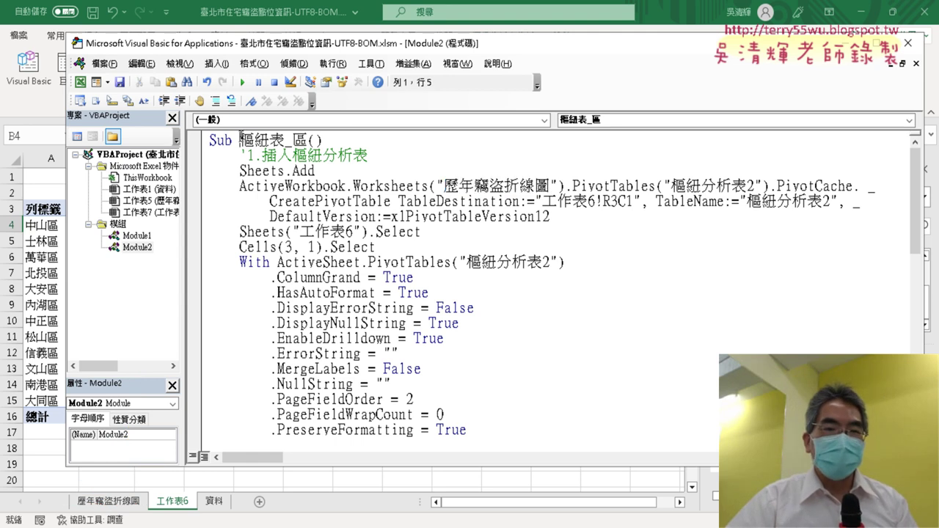
right_click(297, 146)
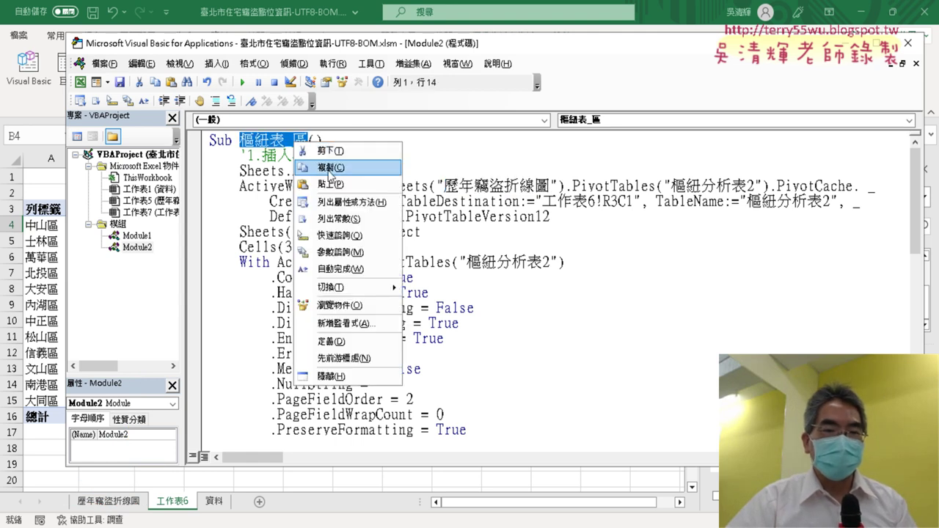
left_click(330, 166)
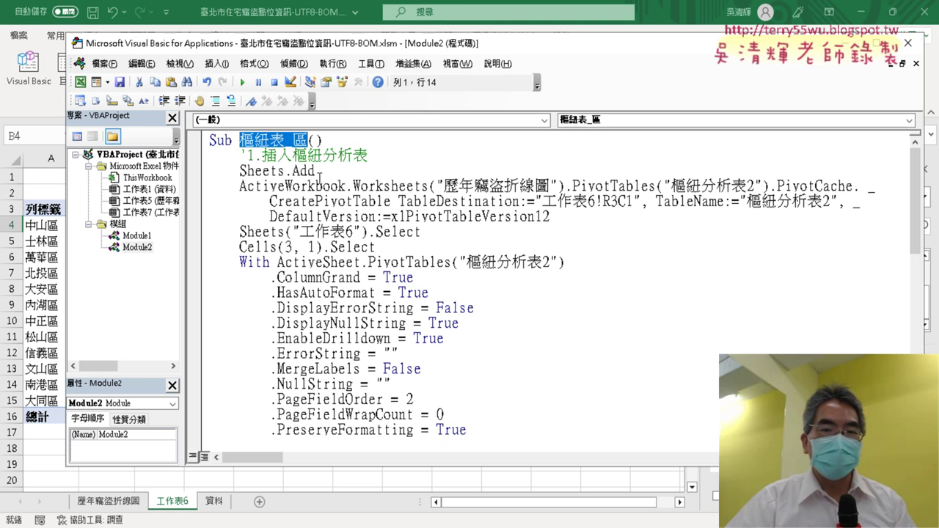
left_click(316, 186)
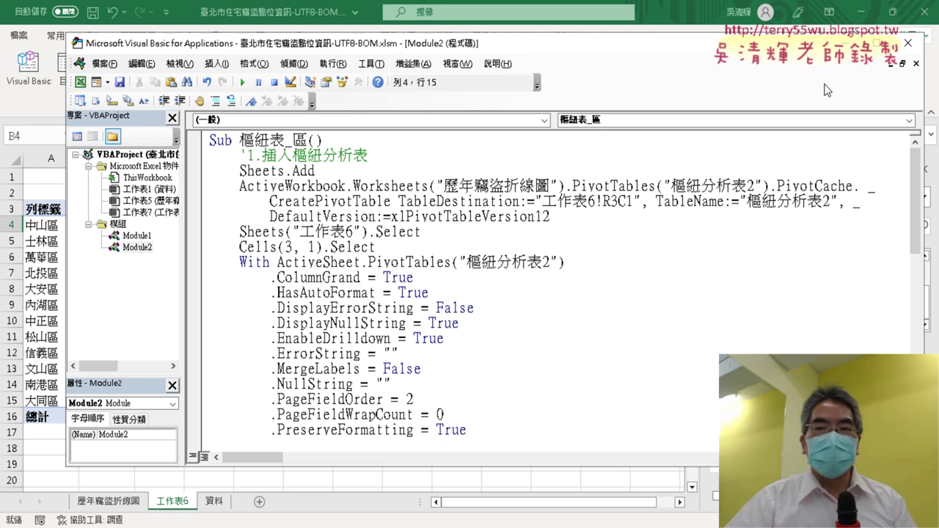
left_click(909, 42)
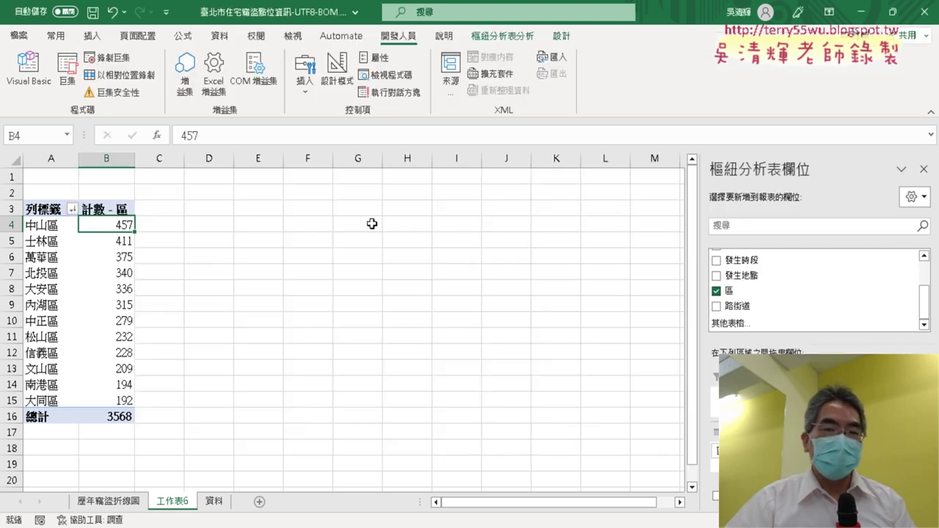
Delete the 歷年竊盜折線圖 chart sheet and the 工作表6 pivot sheet
right_click(125, 502)
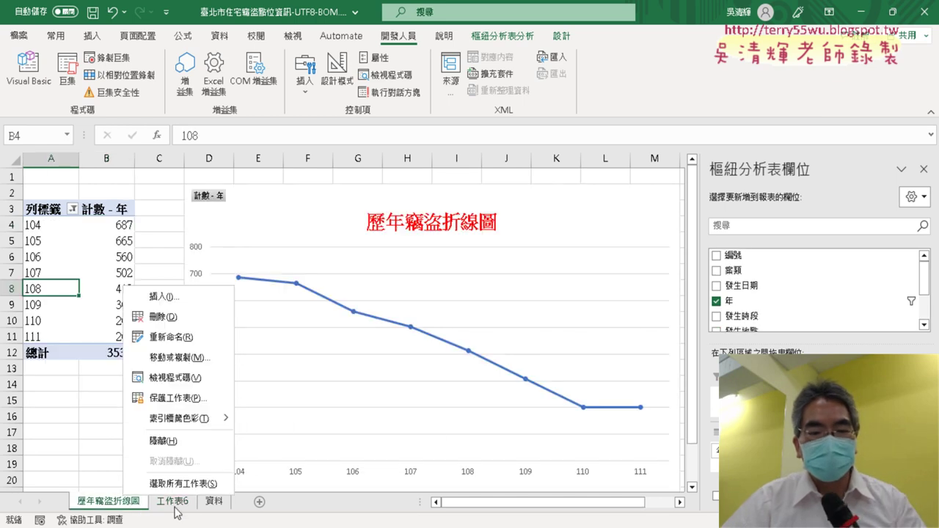
left_click(220, 314)
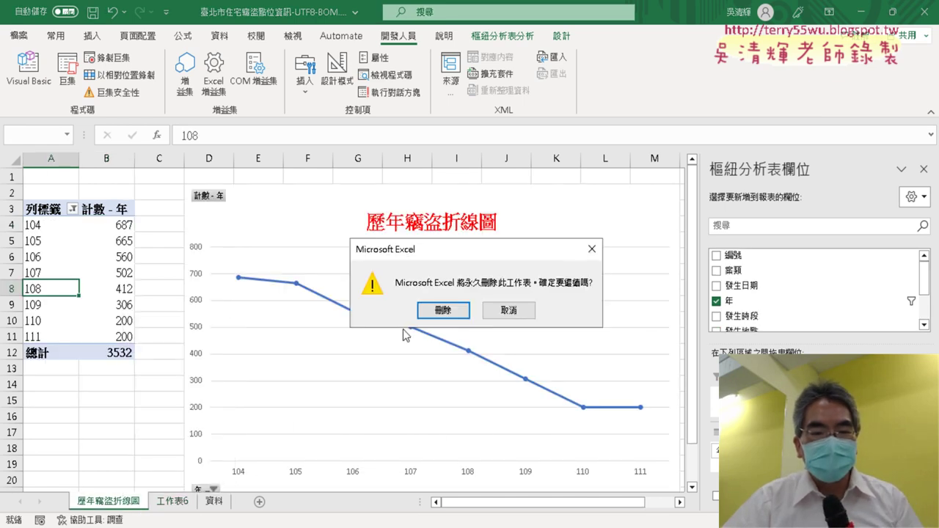
key("Return")
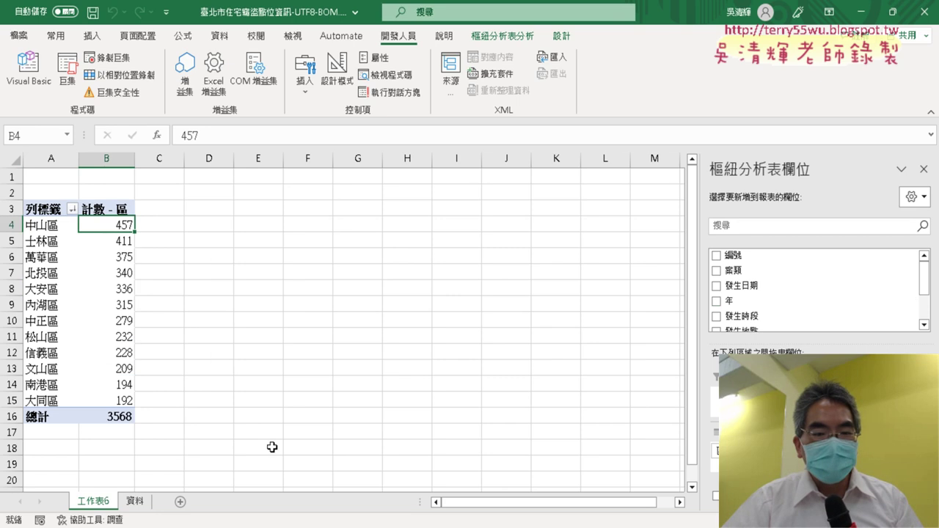
right_click(103, 500)
left_click(177, 322)
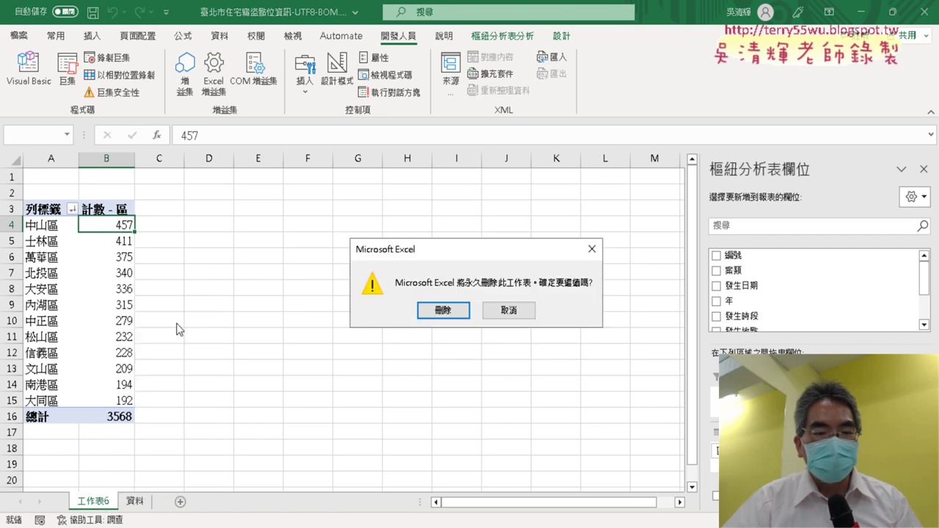
left_click(440, 312)
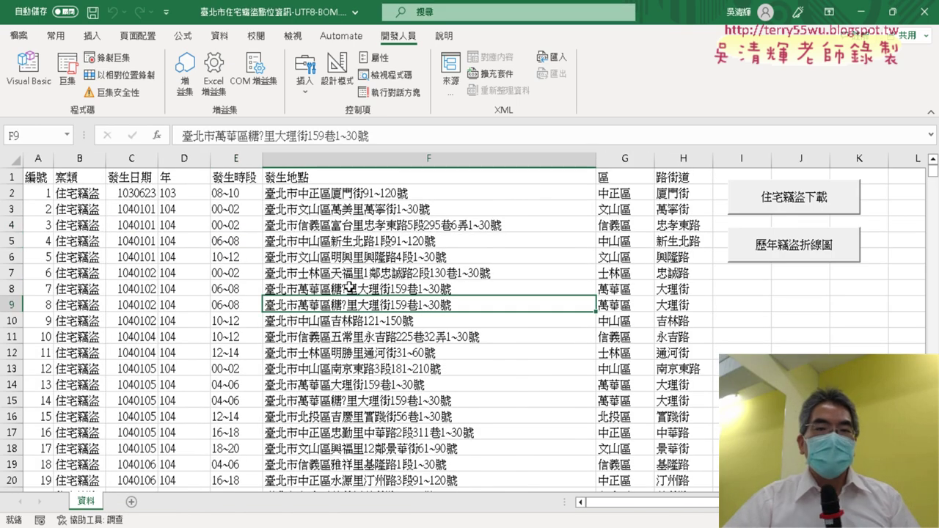
Start recording a macro with the pasted name 樞紐表_區, confirming replacement of the old one
left_click(108, 58)
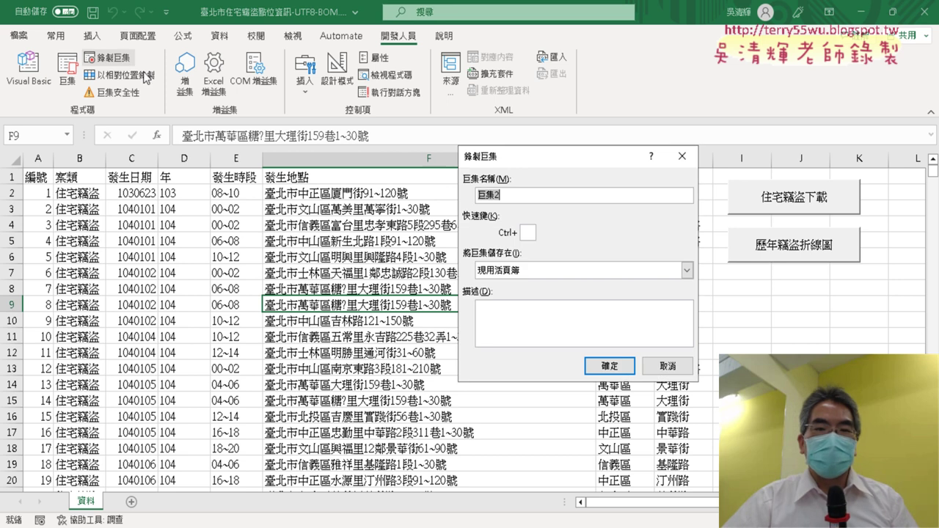
right_click(499, 197)
left_click(532, 239)
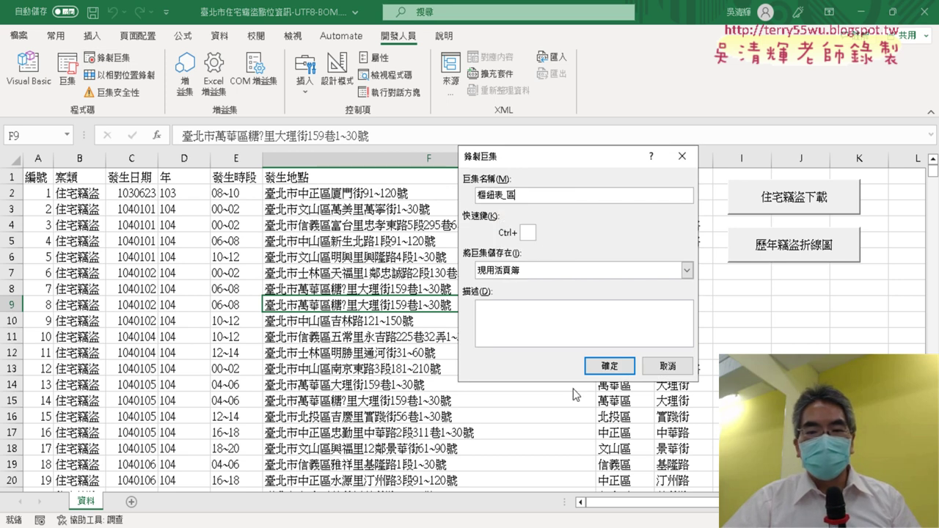
left_click(615, 367)
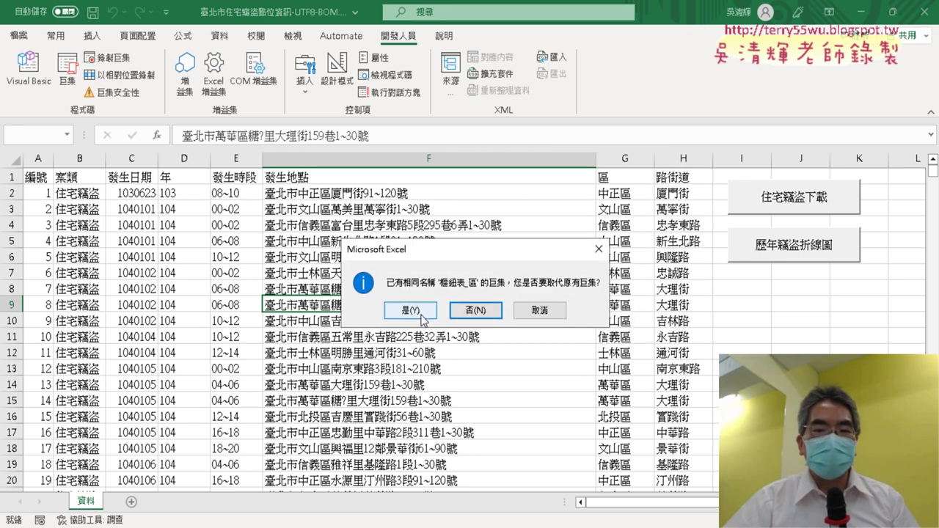
left_click(410, 311)
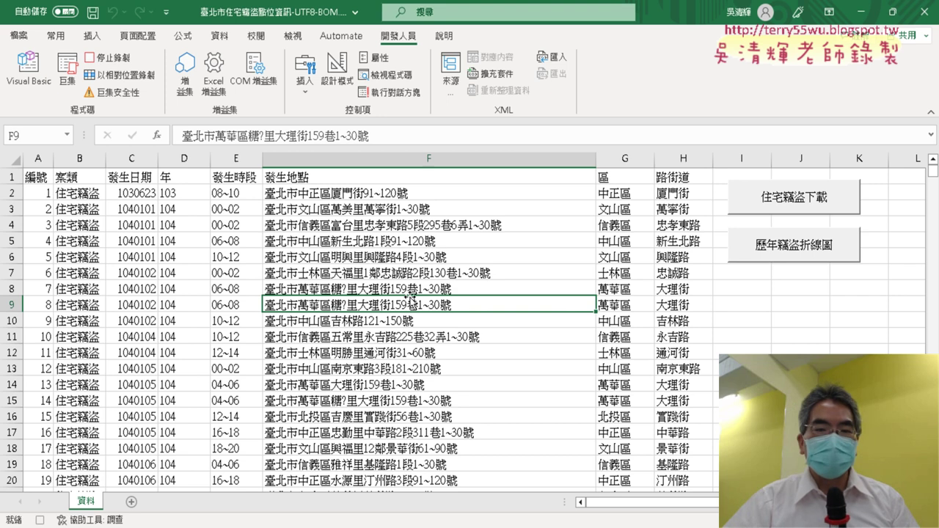
Insert a pivot table on a new sheet with 區 in both Values (count) and Rows
left_click(91, 36)
left_click(20, 70)
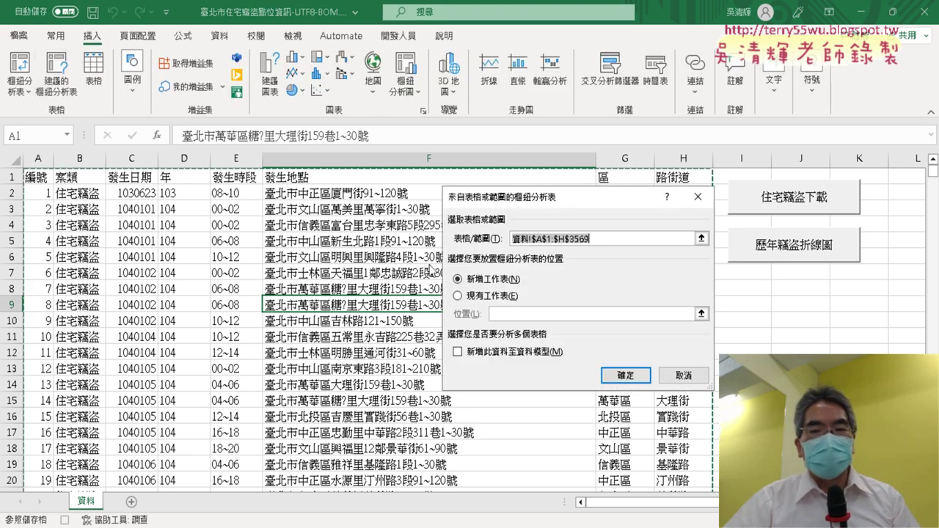
left_click(626, 375)
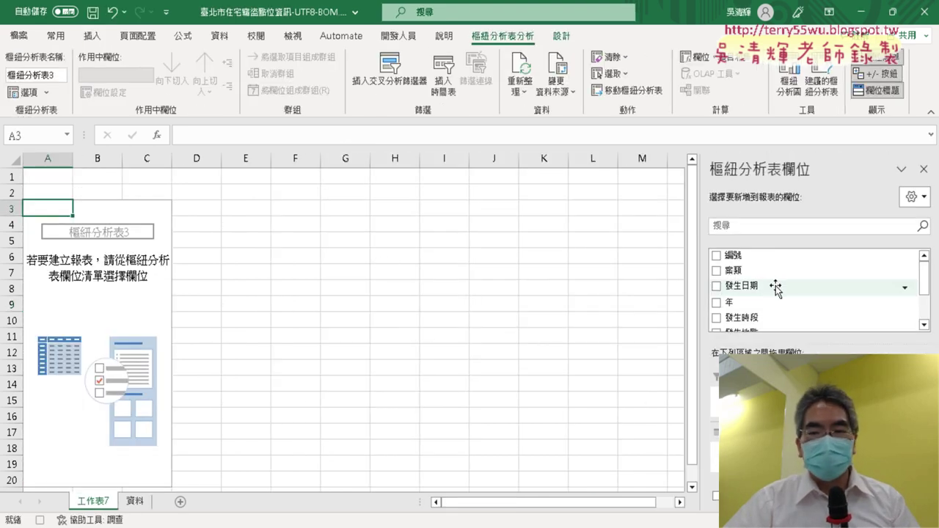
scroll(764, 297, "down", 2)
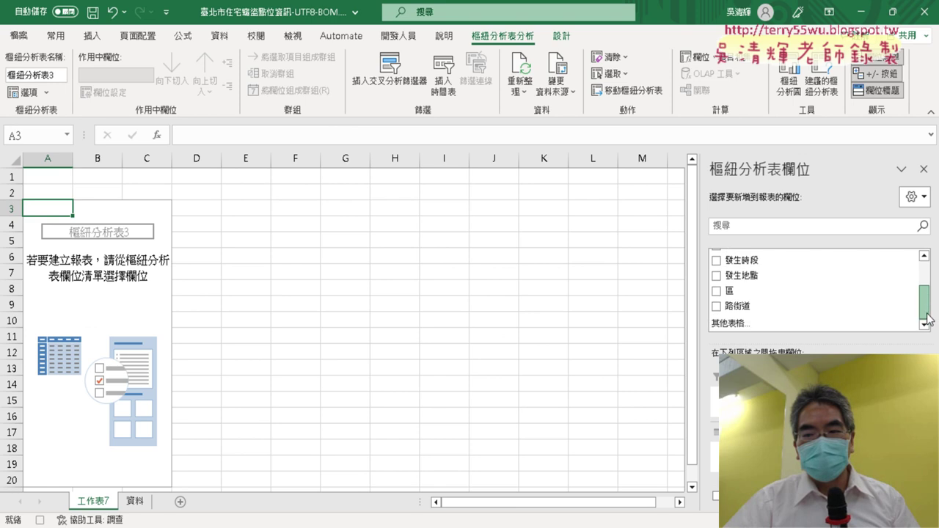
left_click(756, 296)
left_click_drag(734, 291, 873, 458)
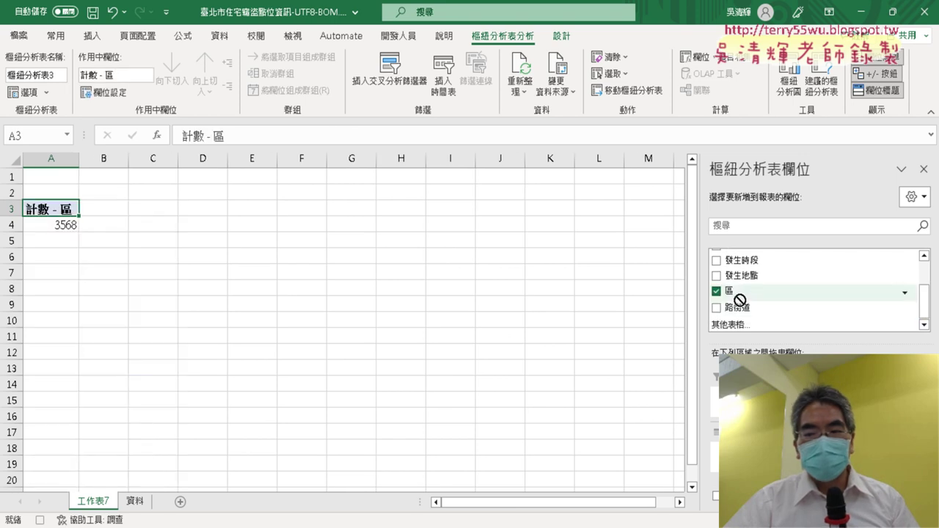
left_click_drag(734, 291, 756, 458)
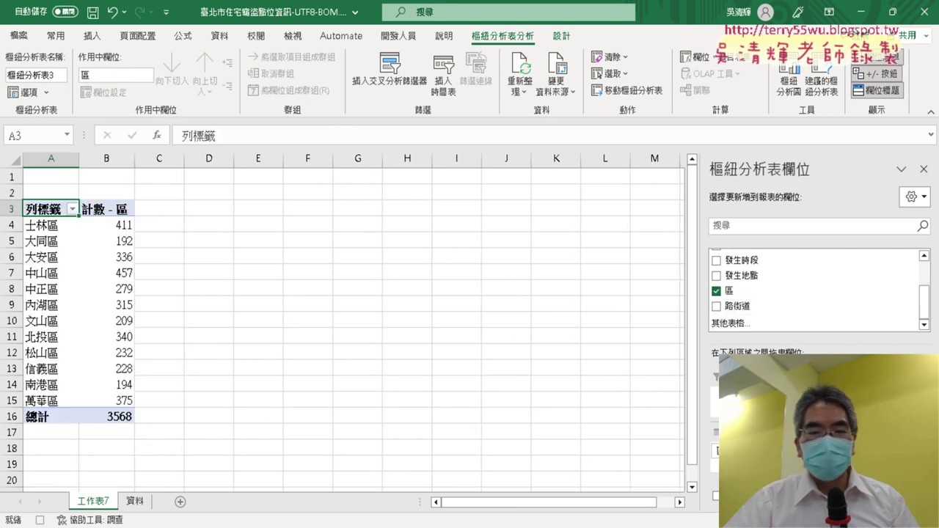
Sort the districts by count largest first, then stop recording and open the Macros list
left_click(120, 227)
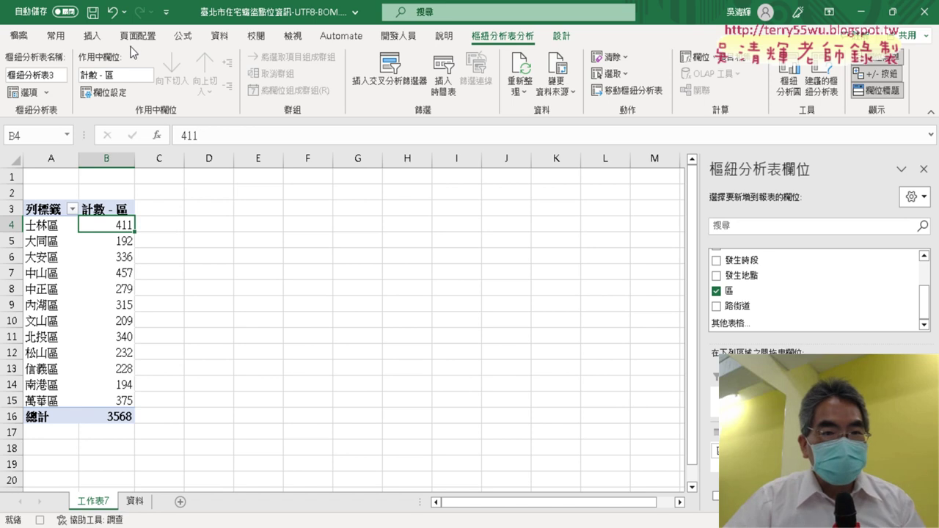
left_click(219, 35)
left_click(462, 88)
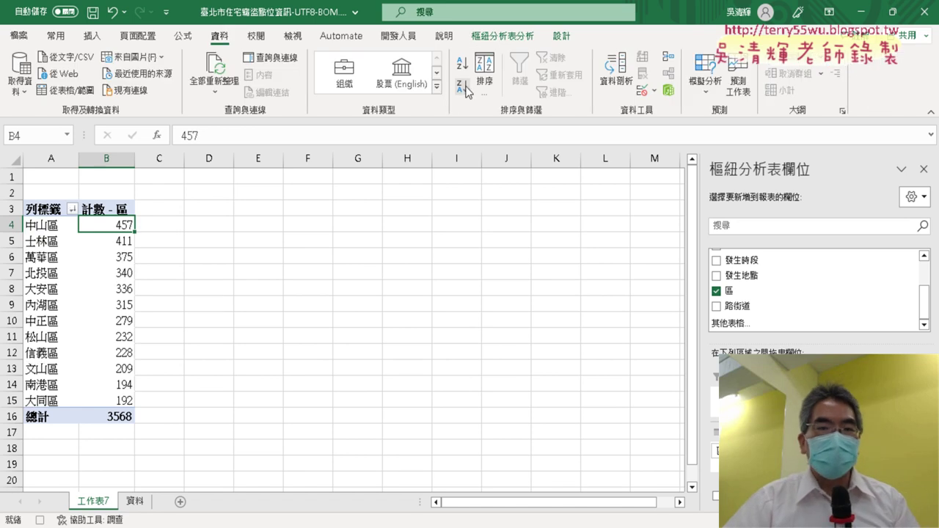
left_click(402, 37)
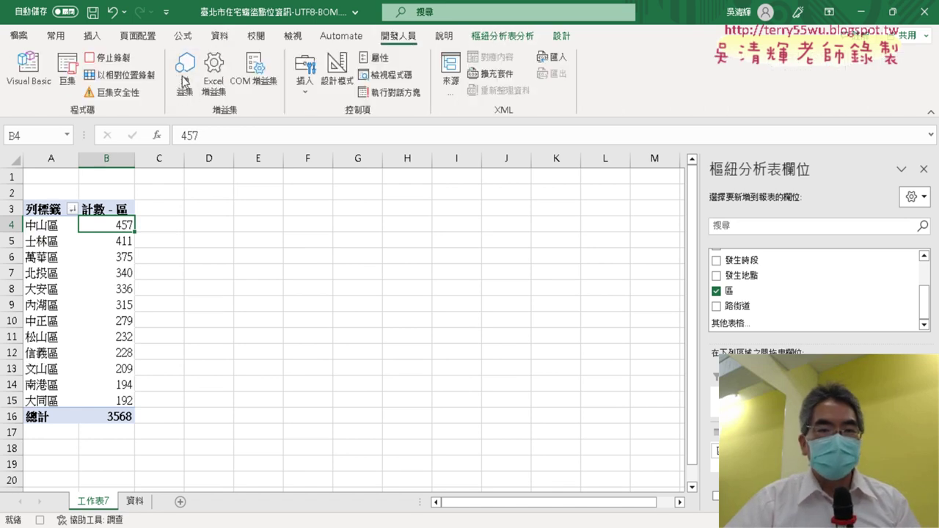
left_click(66, 70)
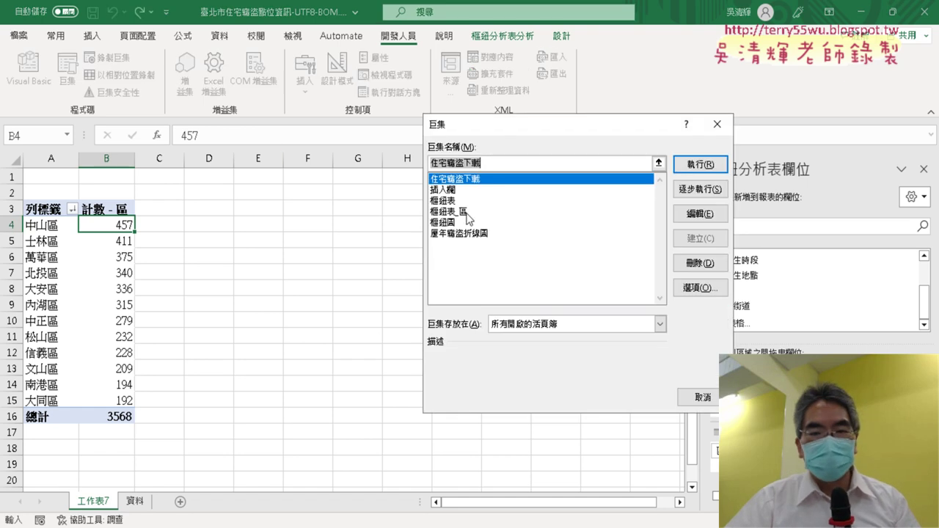
Open the re-recorded 樞紐表_區 macro's code in the VBA editor
left_click(468, 212)
left_click(697, 214)
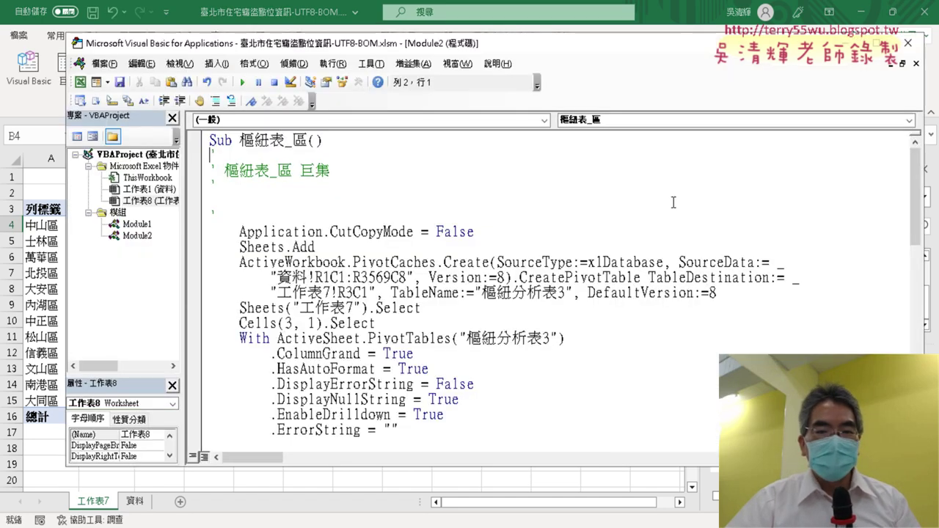
scroll(516, 199, "down", 1)
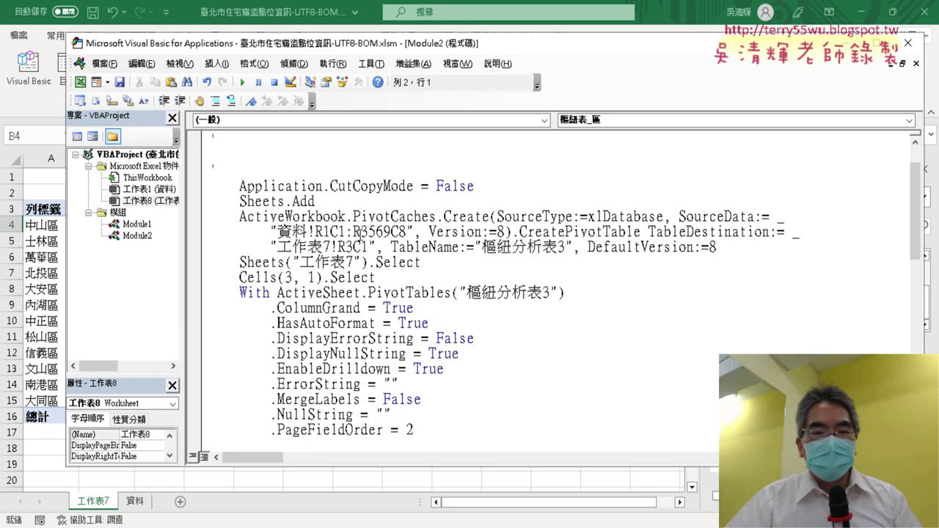
double_click(455, 217)
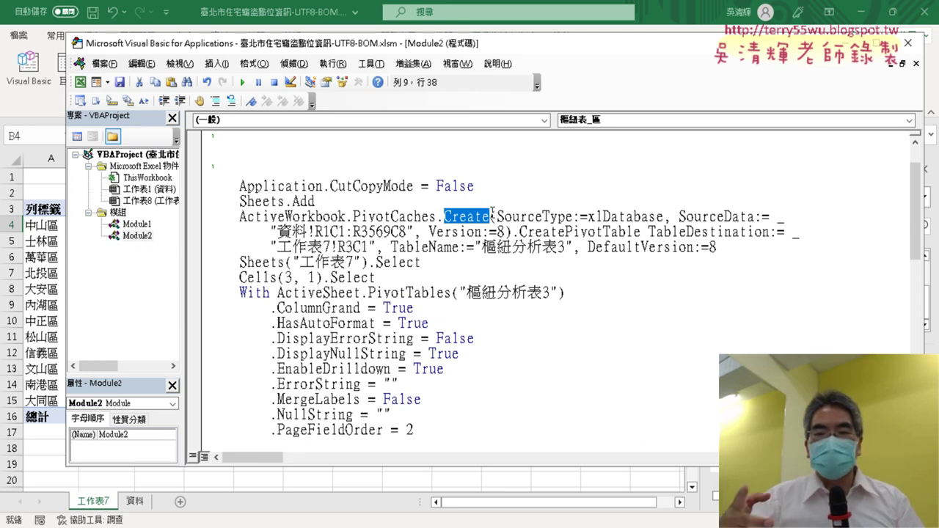
scroll(484, 213, "up", 1)
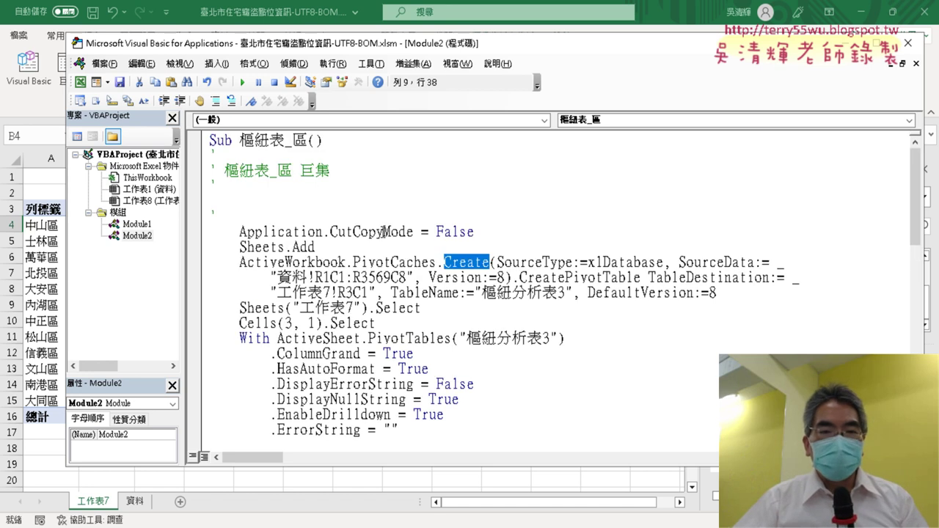
Delete the recorded comment lines and type the step comment '1. in their place
left_click_drag(213, 214, 215, 158)
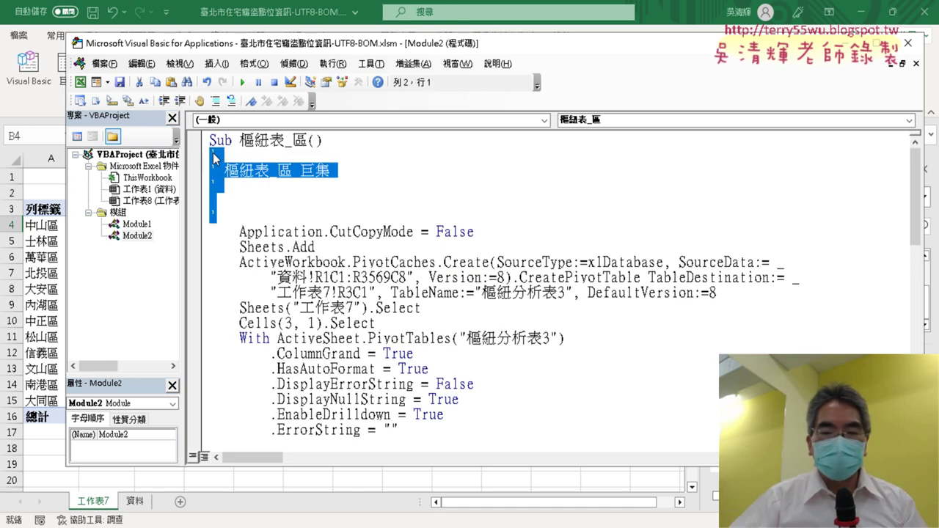
key("Delete")
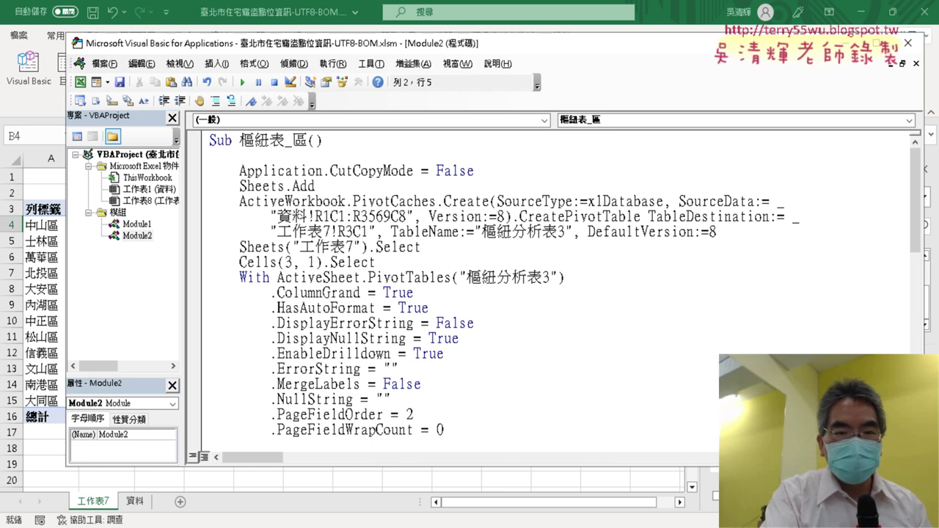
type("1")
key("BackSpace")
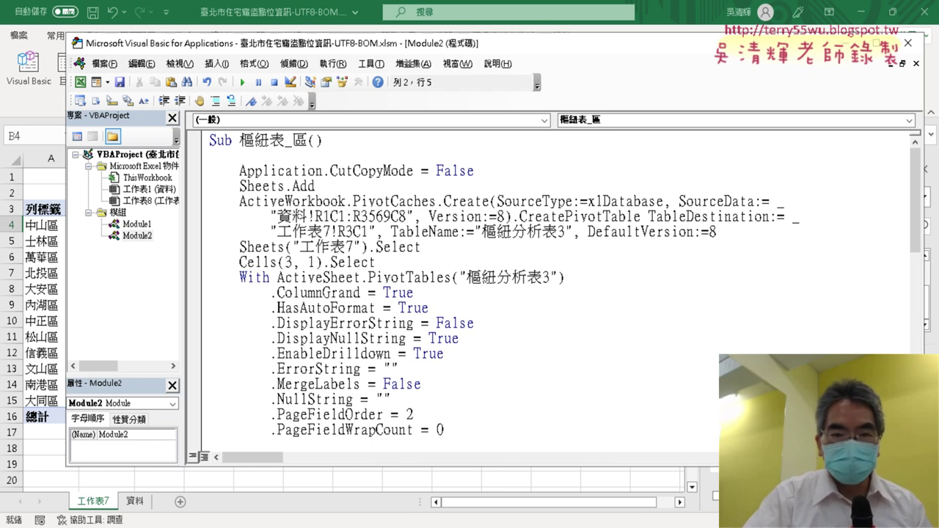
type("h")
key("BackSpace")
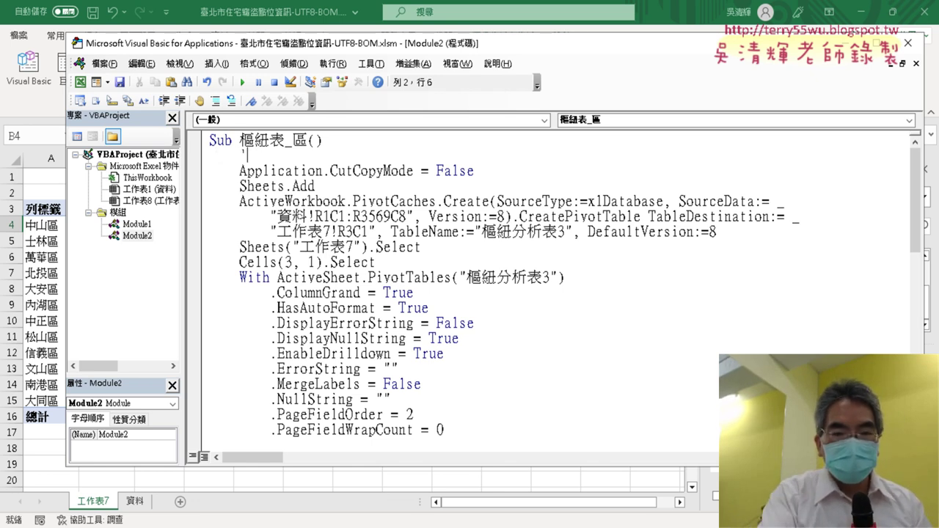
type("'1.")
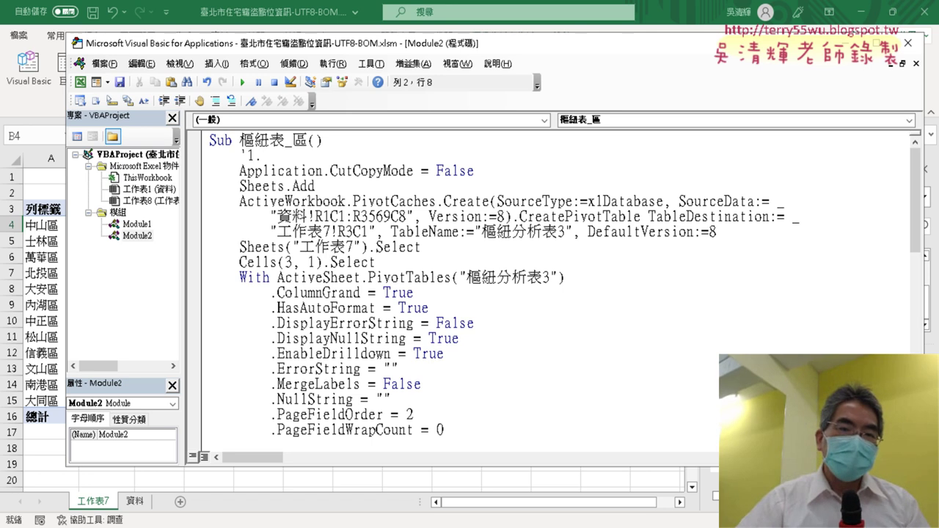
Delete the Application.CutCopyMode = False line and review the Sheets.Add and pivot cache code
left_click_drag(495, 171, 197, 176)
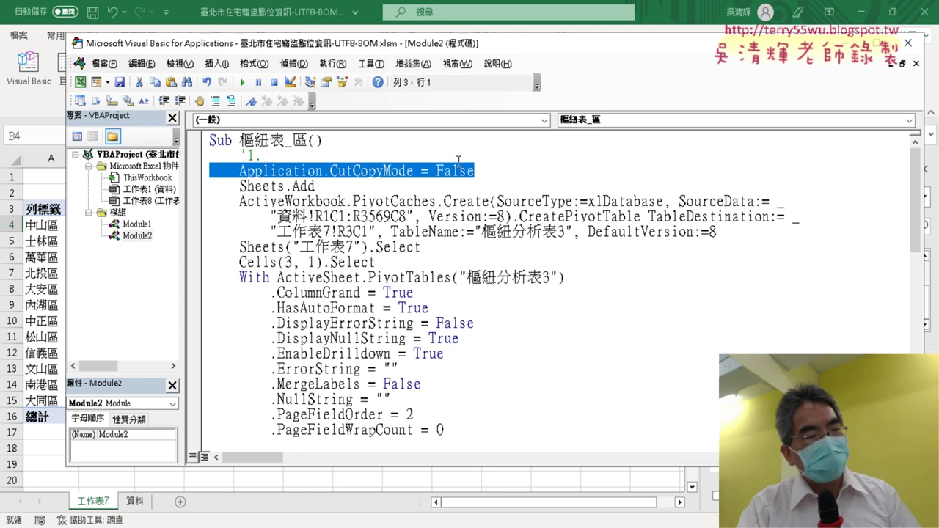
key("Delete")
key("Delete")
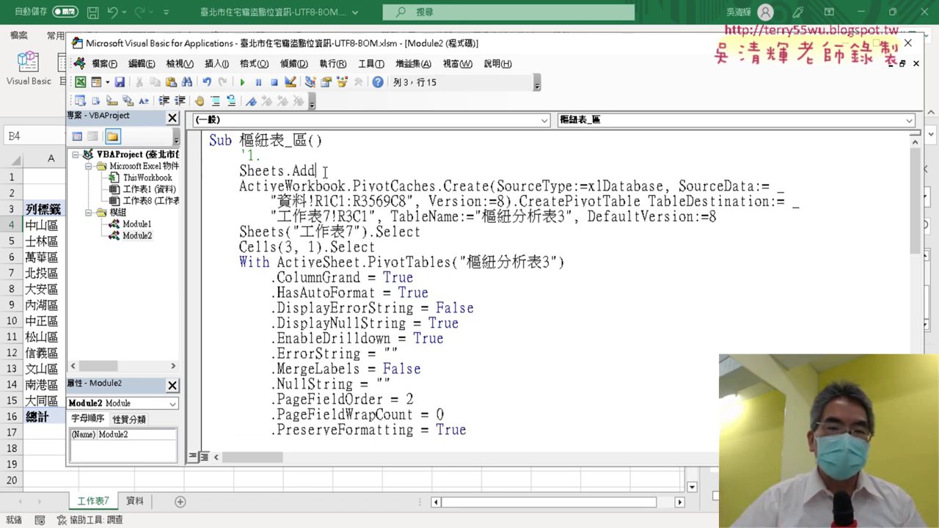
left_click_drag(325, 171, 247, 171)
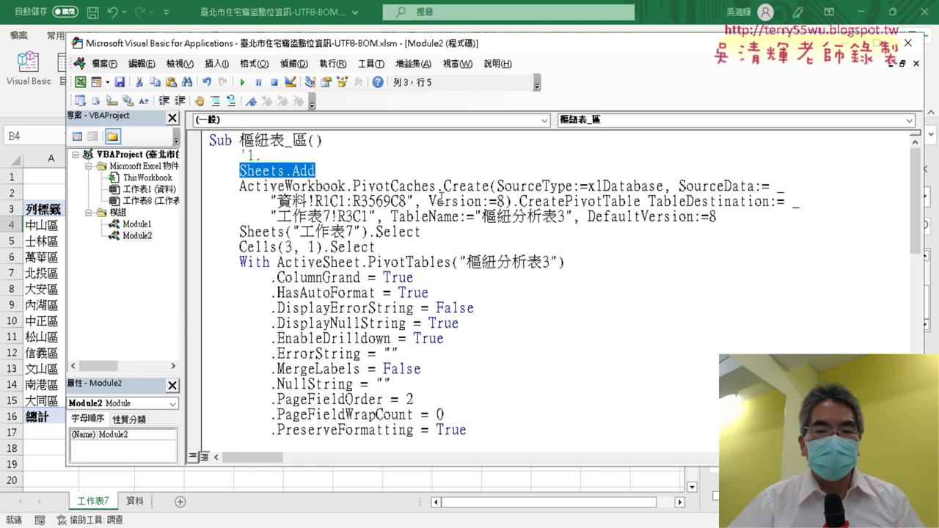
left_click_drag(278, 201, 395, 202)
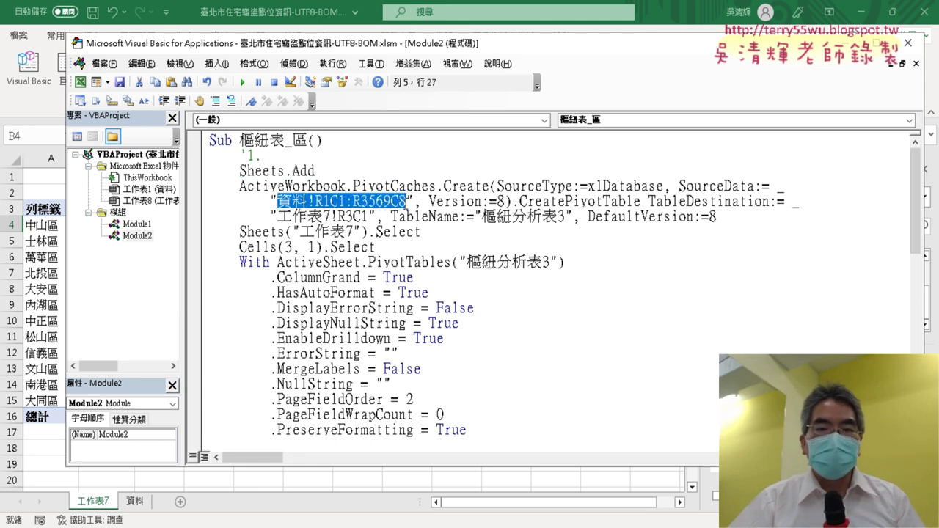
left_click_drag(240, 187, 369, 203)
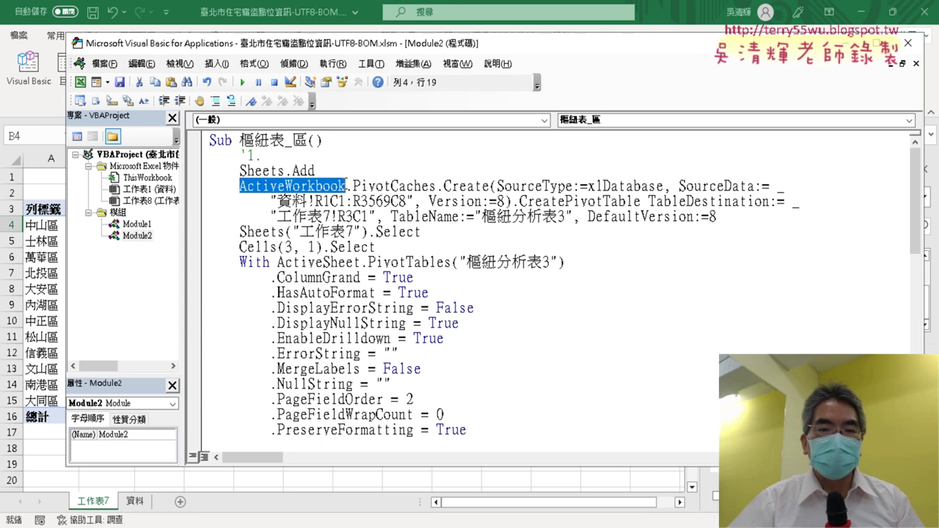
left_click(405, 216)
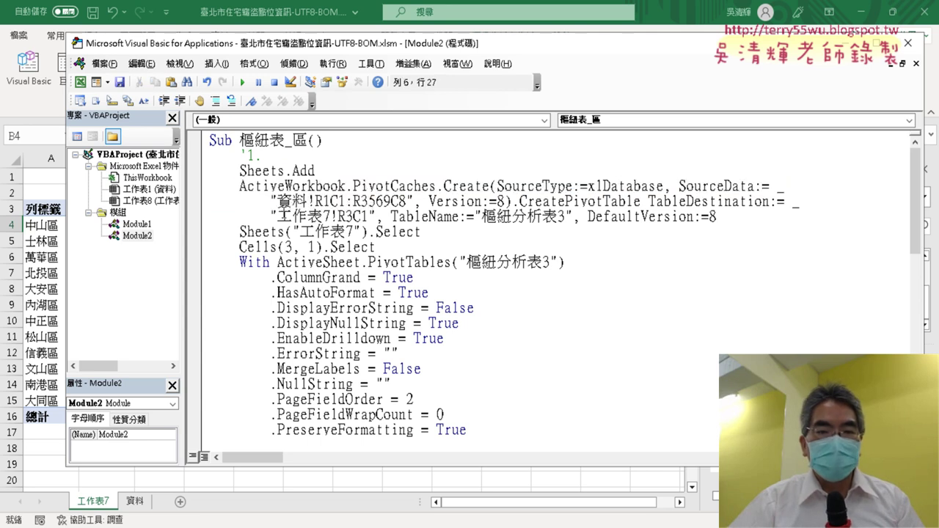
Remove the 工作表7! prefix and the Version:=8 and DefaultVersion:=8 arguments from the pivot creation
left_click_drag(278, 216, 336, 216)
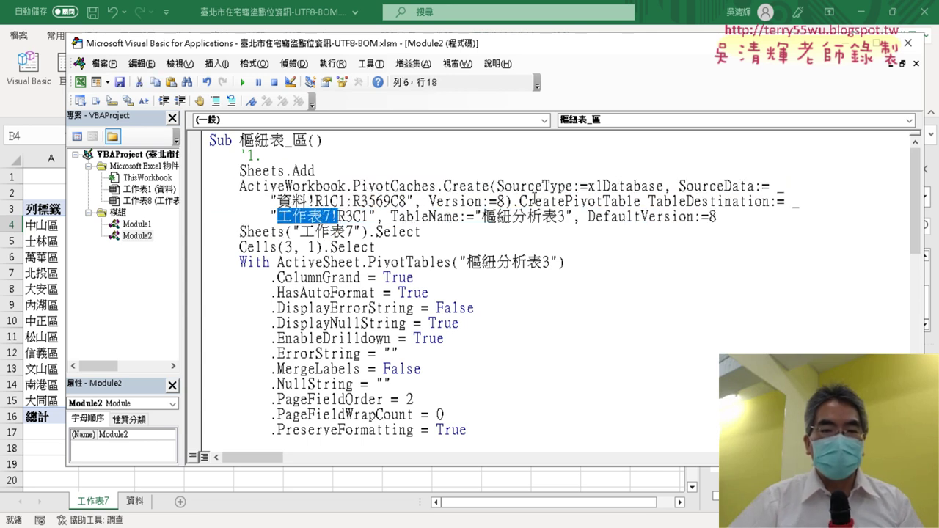
key("Delete")
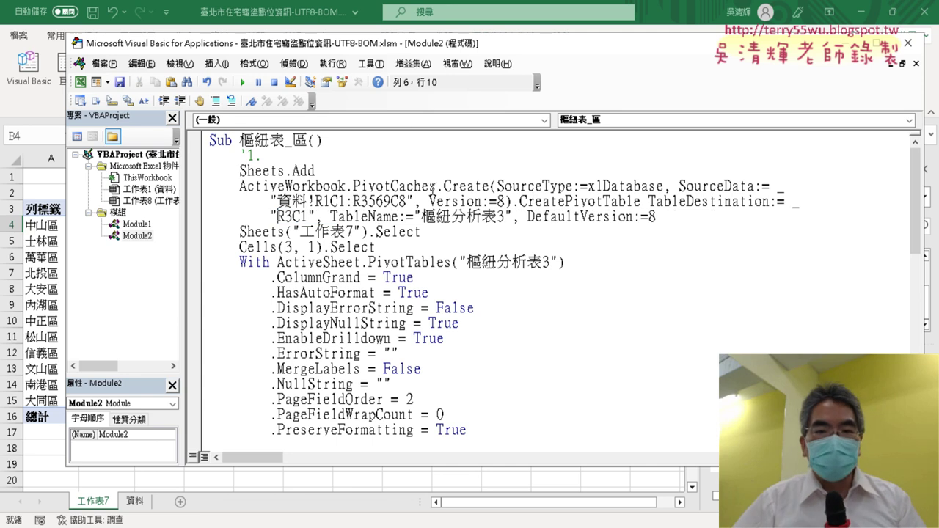
left_click_drag(414, 201, 489, 201)
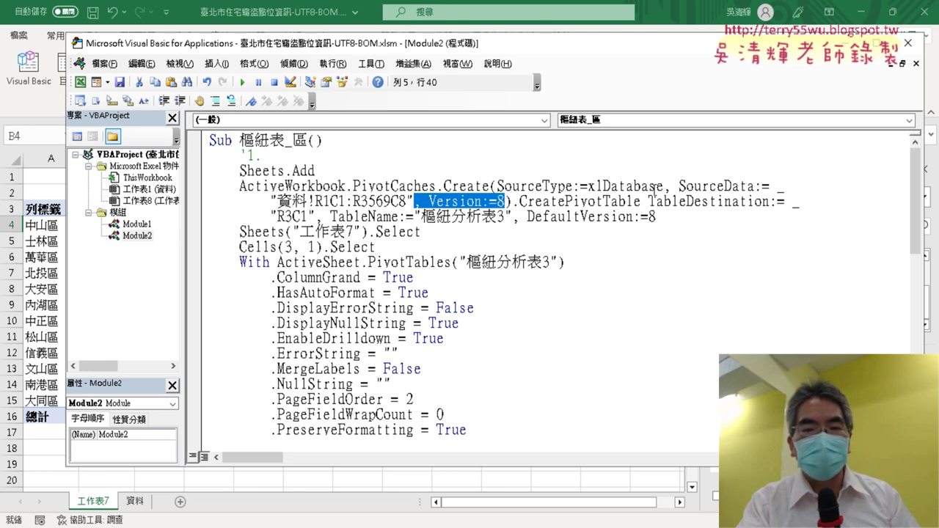
key("Delete")
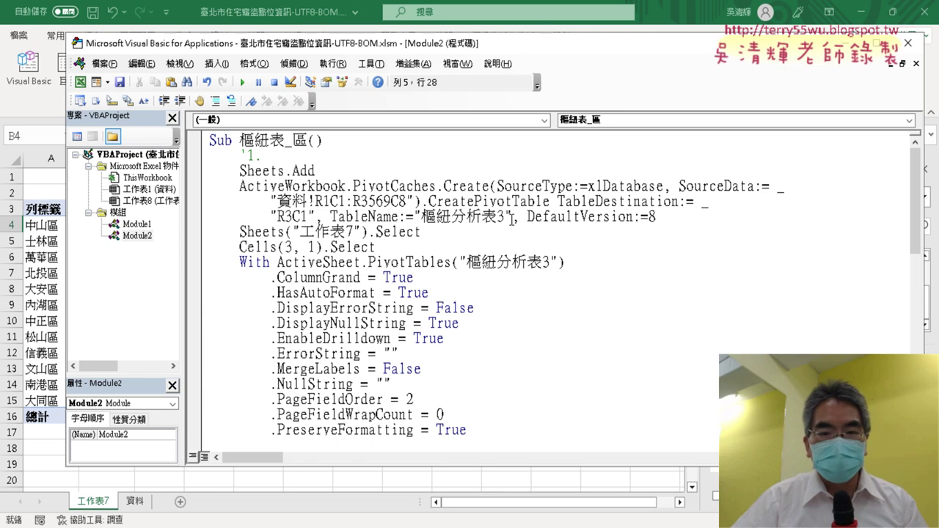
left_click_drag(511, 216, 659, 217)
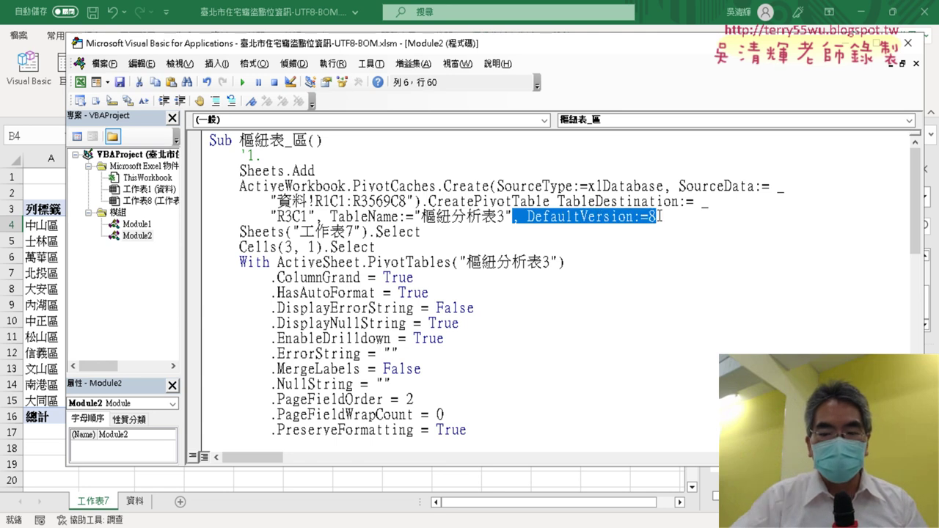
key("Delete")
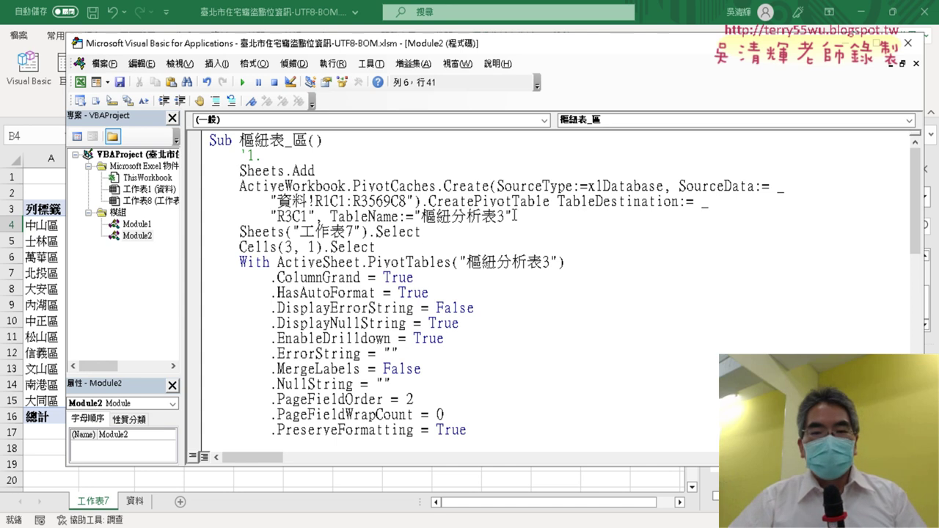
left_click_drag(516, 216, 205, 185)
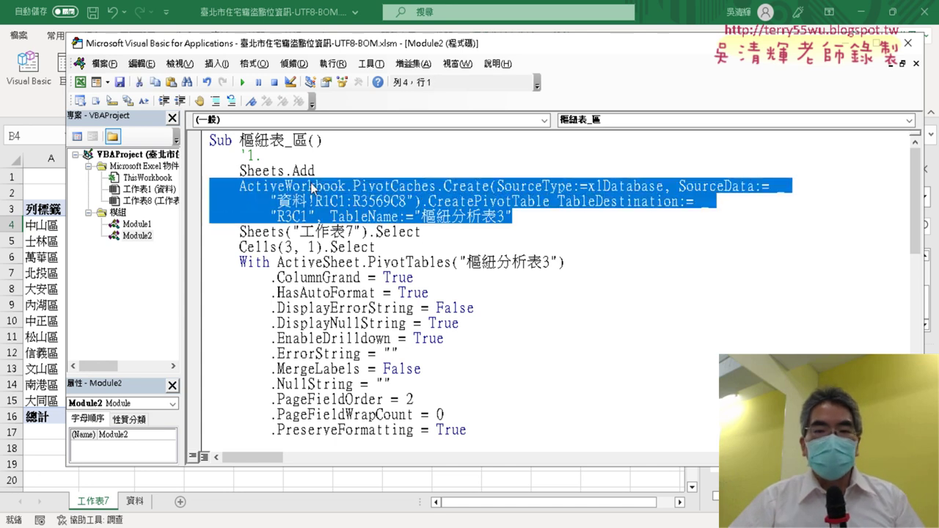
Delete the lines from Sheets("工作表7").Select through the first With block's End With
scroll(499, 257, "down", 1)
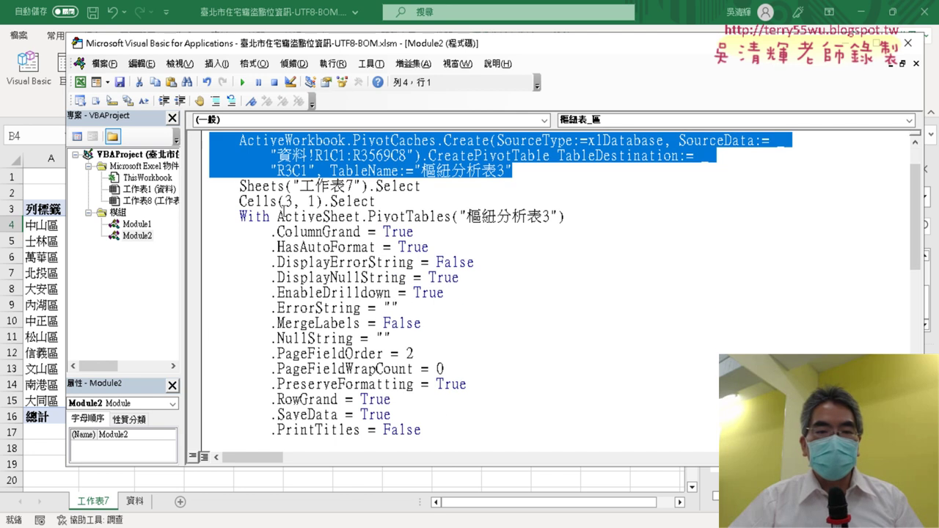
left_click_drag(211, 186, 446, 201)
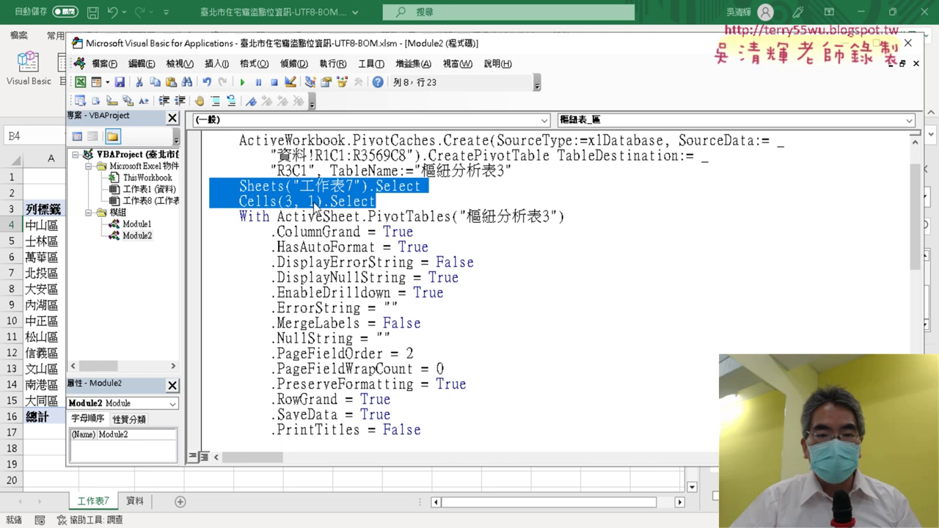
left_click(246, 196)
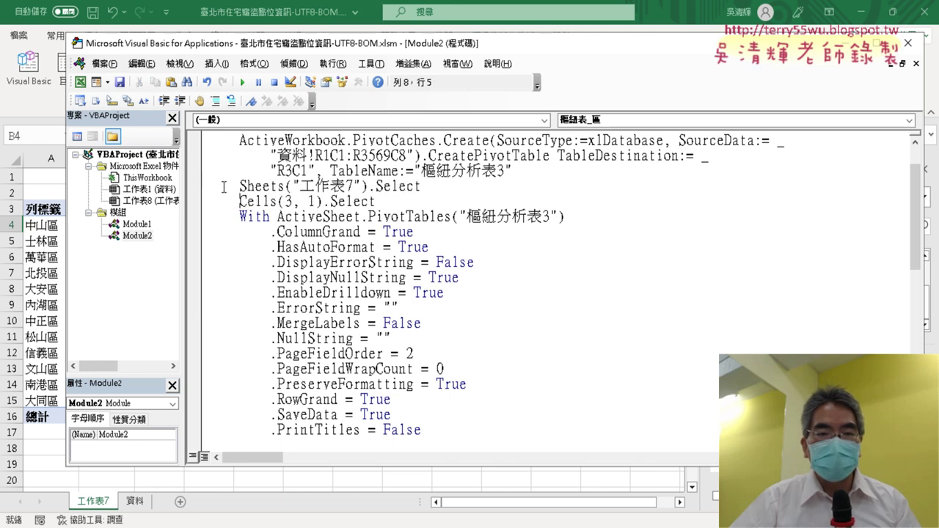
left_click_drag(201, 187, 204, 220)
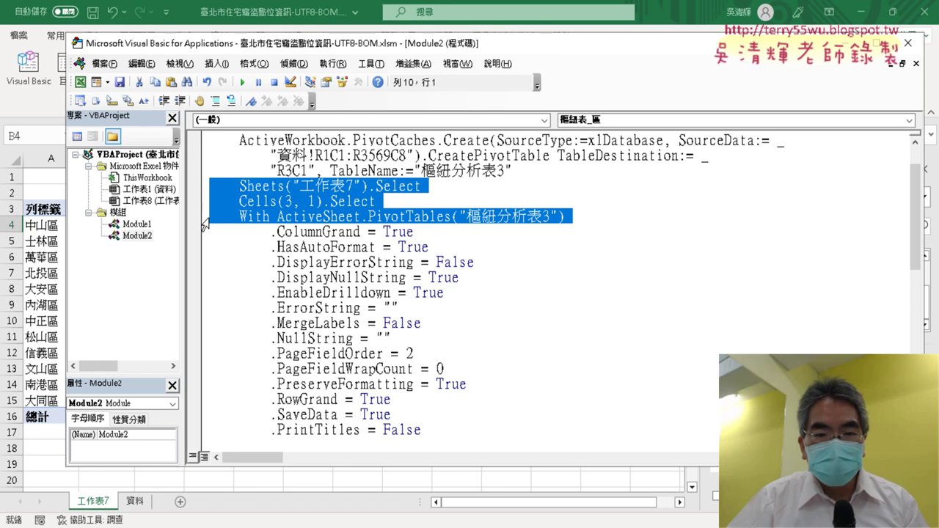
left_click_drag(204, 226, 213, 416)
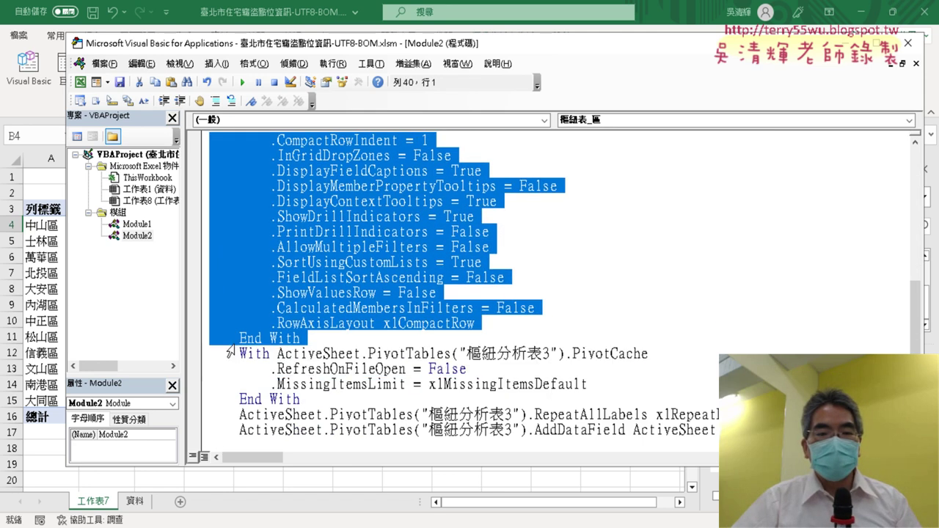
left_click_drag(213, 416, 213, 336)
scroll(426, 264, "up", 3)
scroll(424, 263, "up", 2)
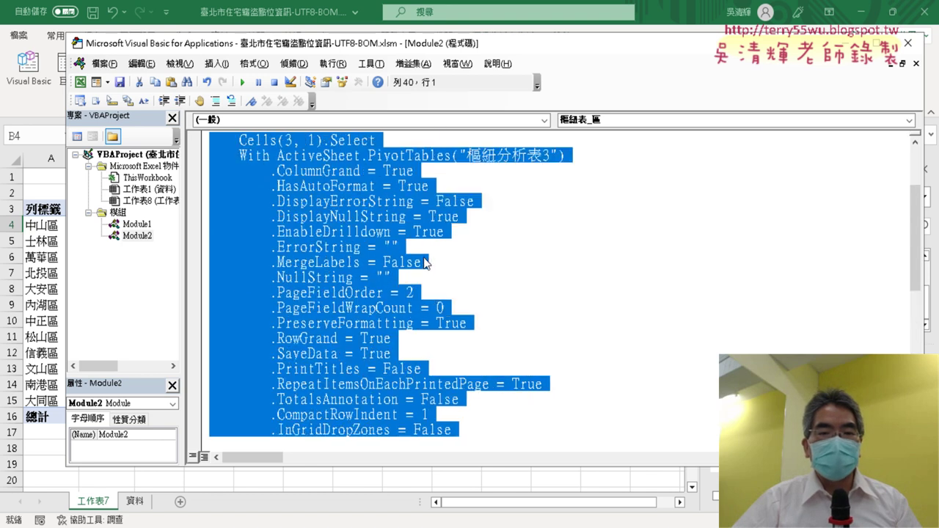
scroll(424, 263, "up", 1)
scroll(418, 276, "down", 2)
scroll(411, 286, "up", 3)
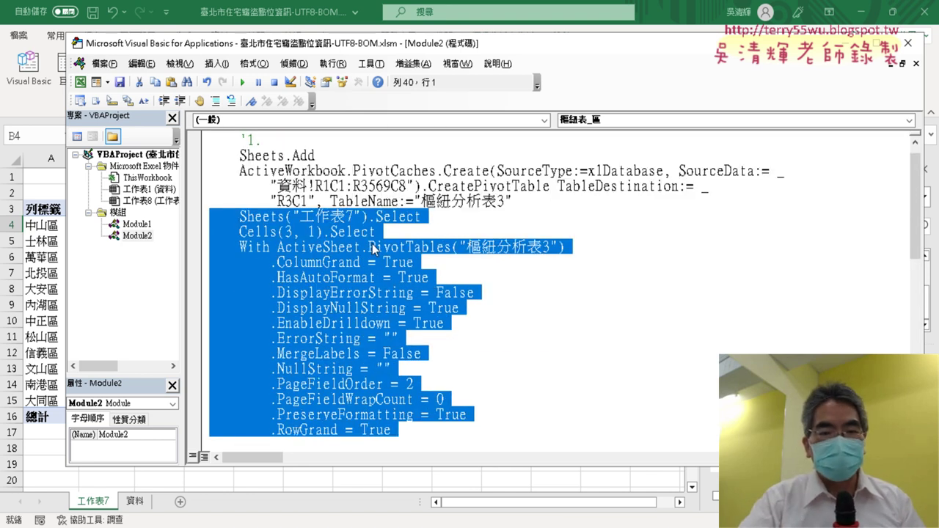
key("Delete")
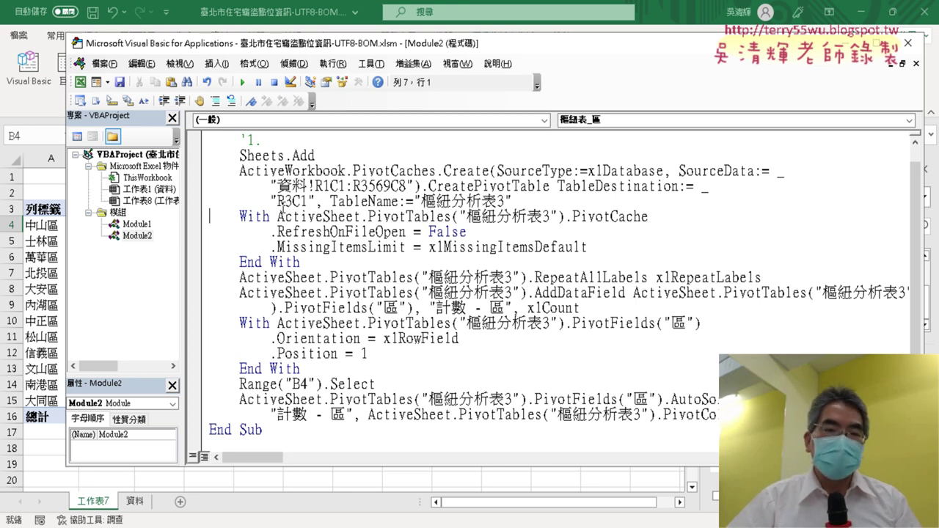
Review the remaining PivotCache settings block after the RepeatAllLabels line
left_click(799, 277)
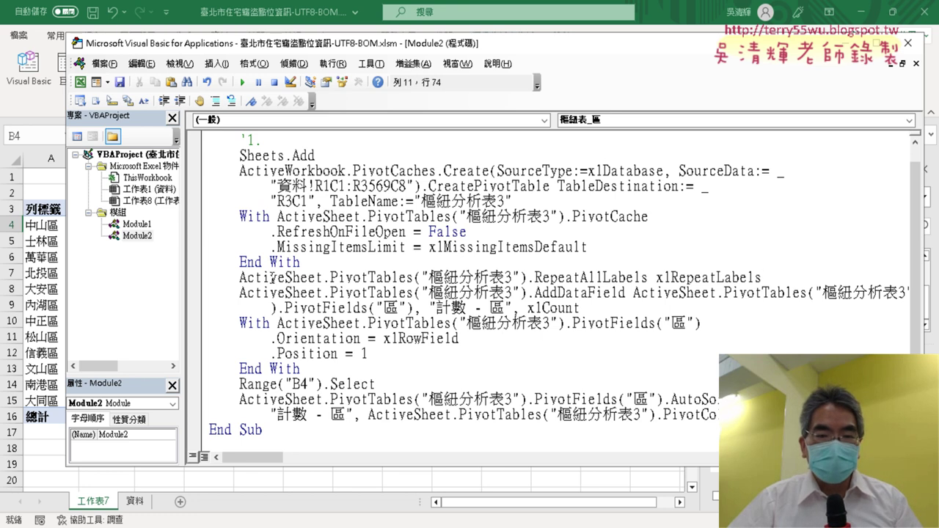
left_click_drag(241, 217, 508, 259)
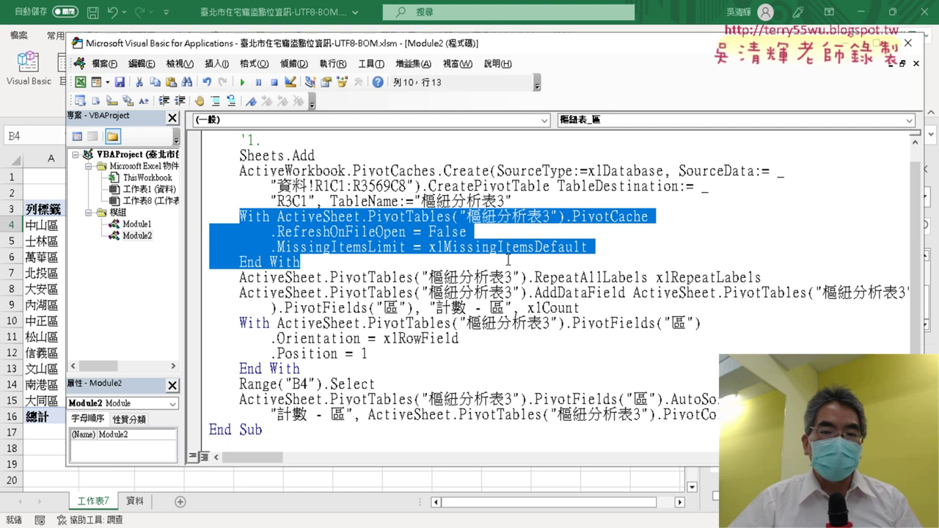
left_click(778, 278)
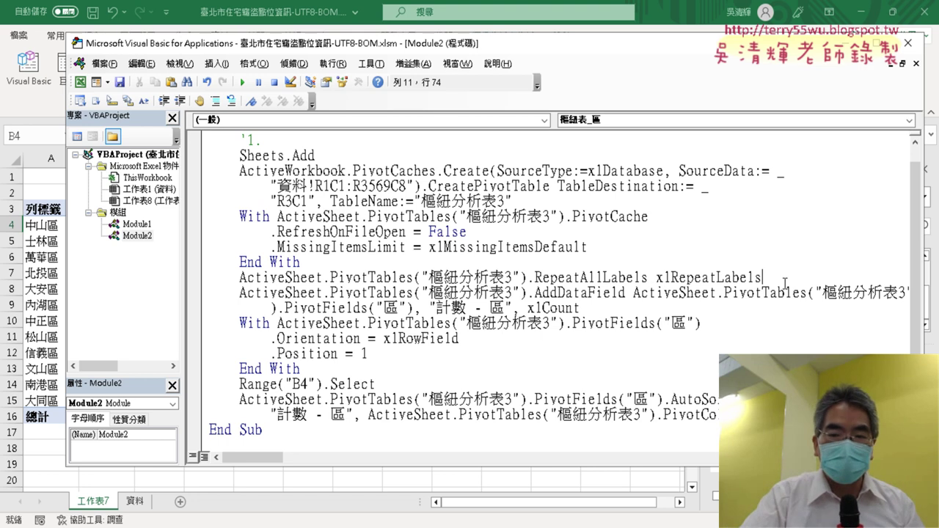
Add a '2. step comment on a new line above the xlCount count-field block
key("Return")
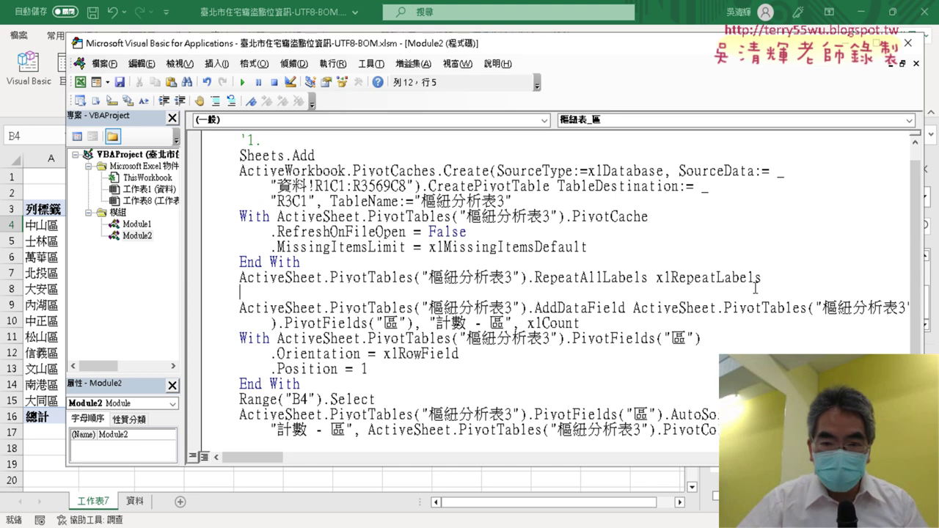
left_click_drag(581, 324, 527, 323)
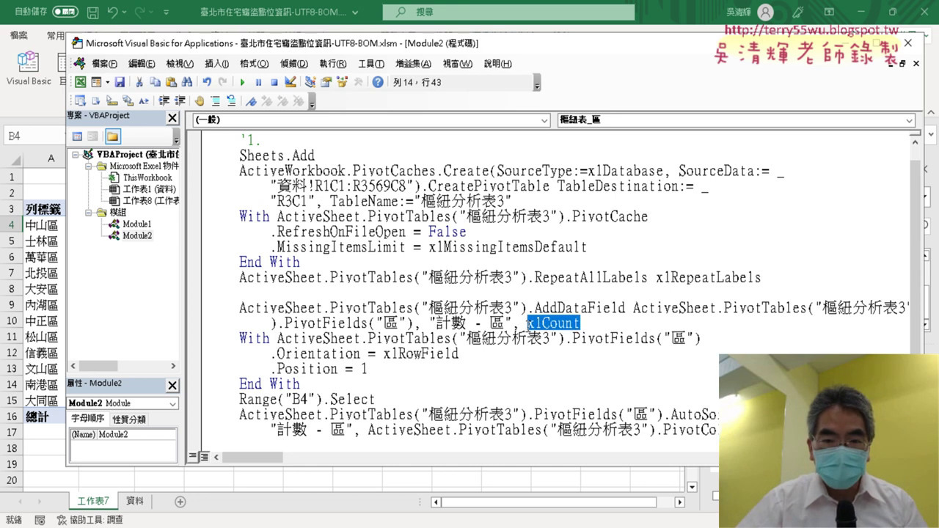
left_click(409, 295)
type("'")
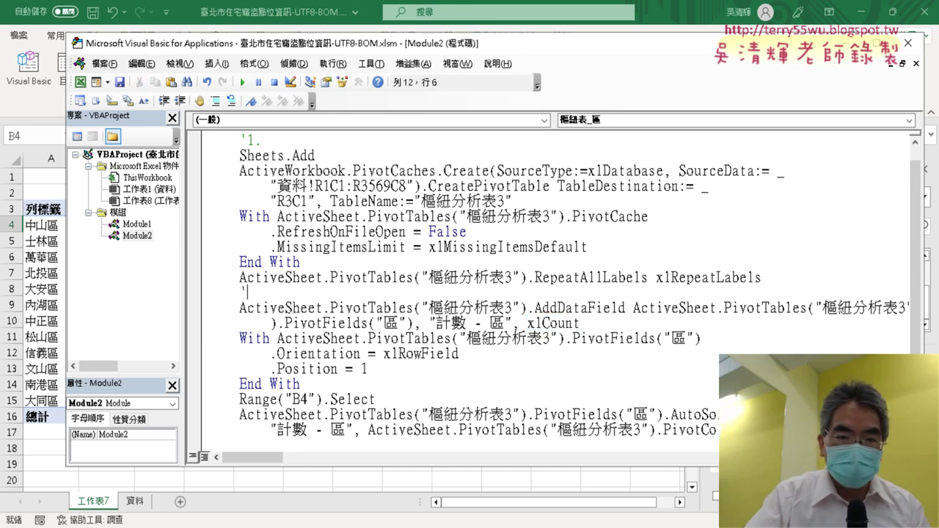
type("2")
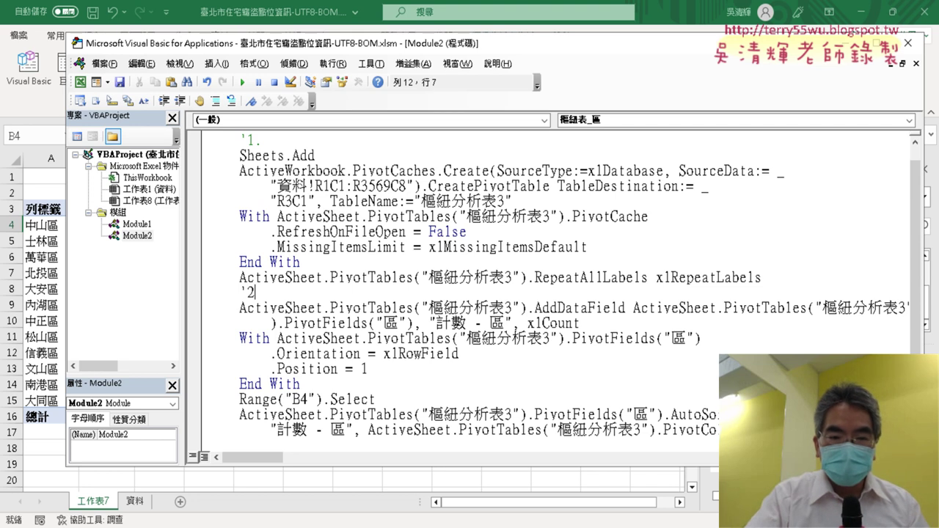
type(".")
Add a '3. comment above the row-field block and an empty ' line after its End With
left_click(605, 320)
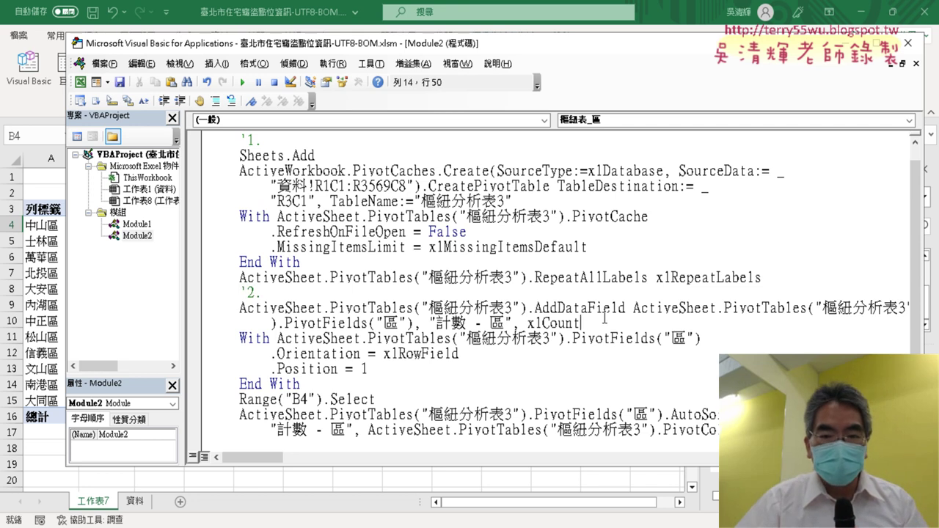
key("Return")
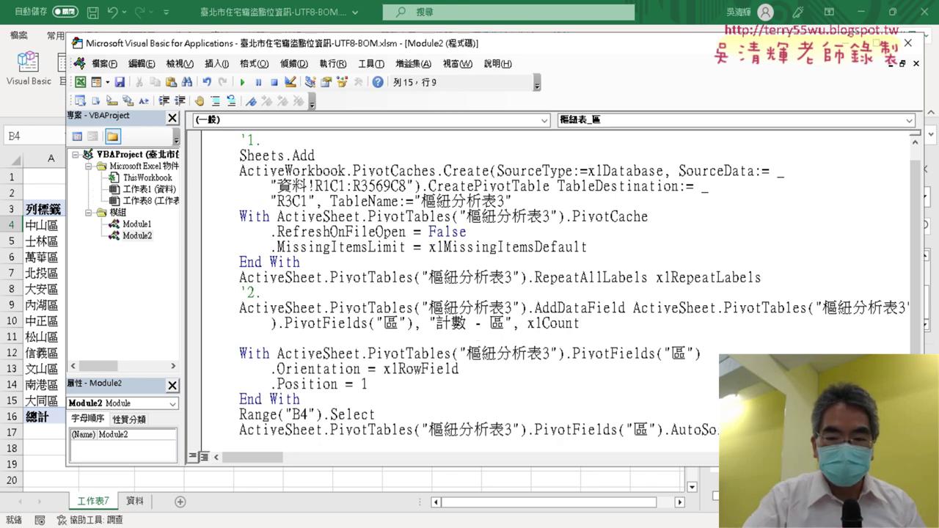
type("'3")
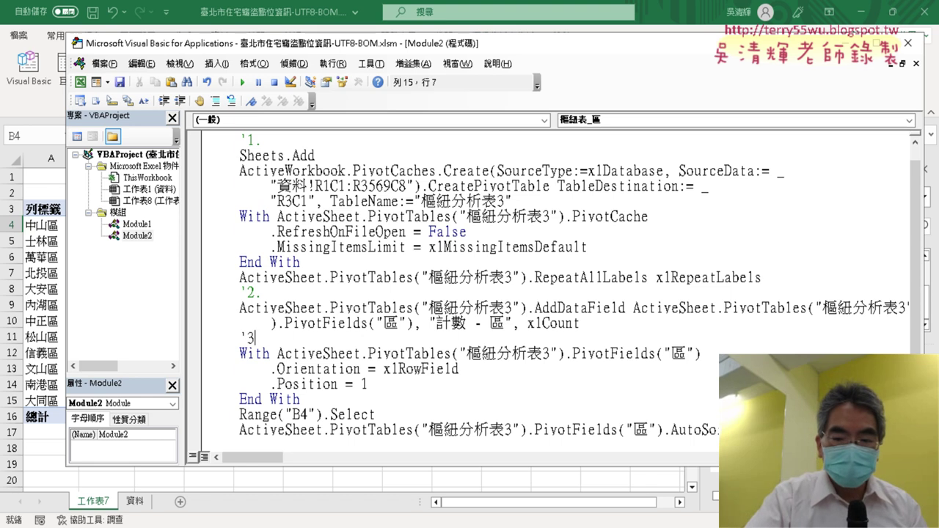
type(".")
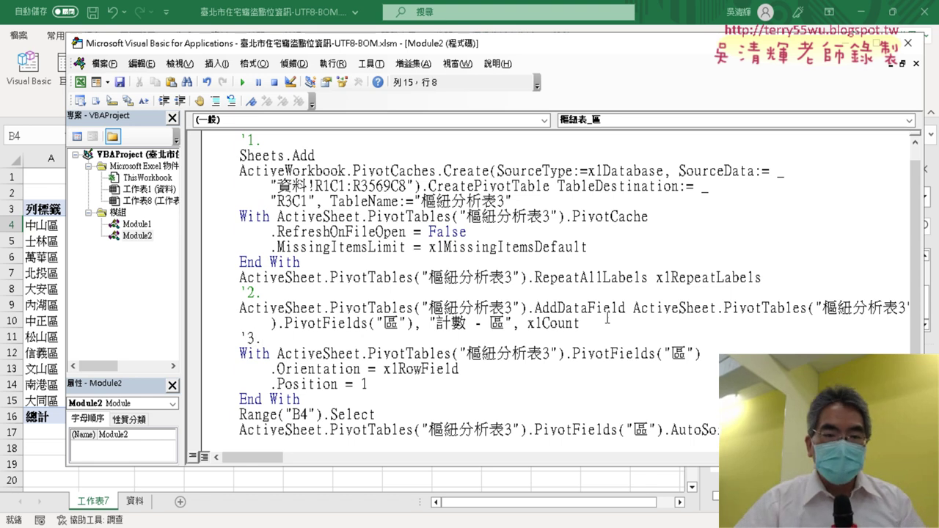
left_click(448, 405)
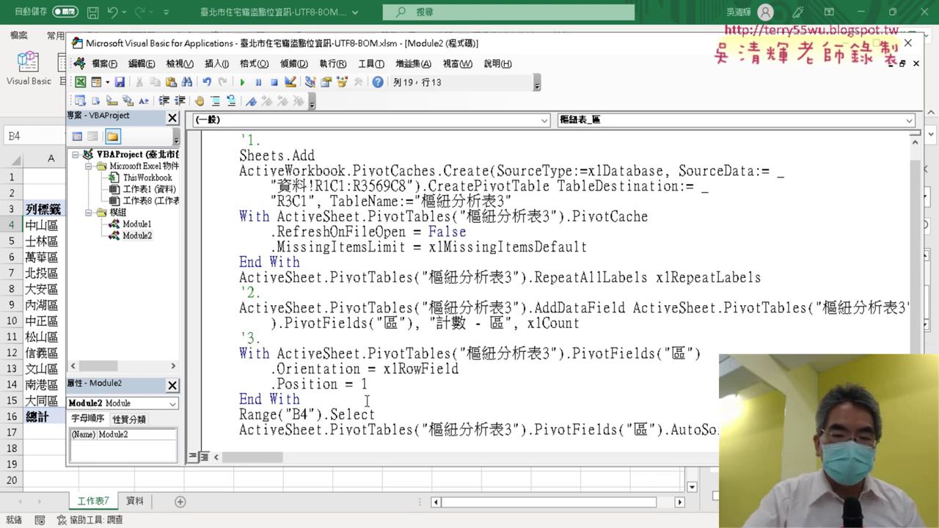
key("Return")
type("'")
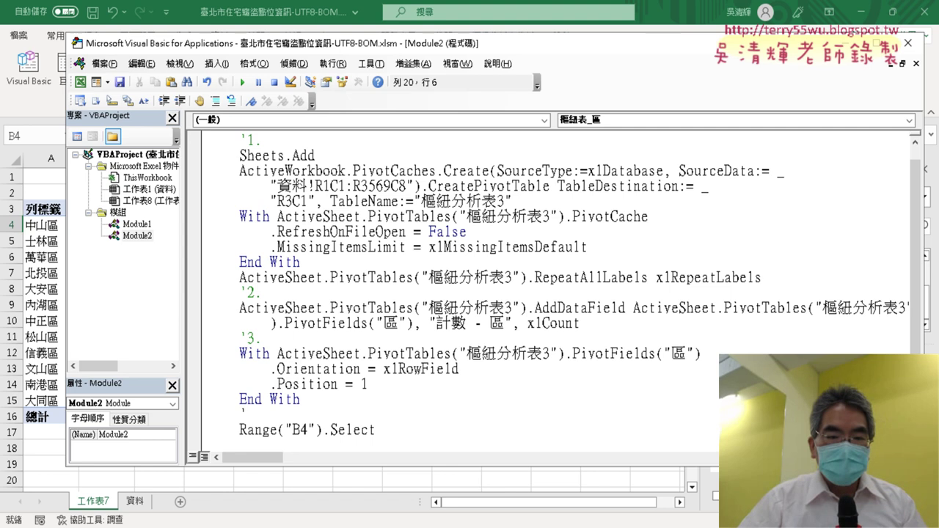
Maximize the VBA editor window to show more of the macro code
scroll(378, 403, "down", 2)
left_click_drag(285, 369, 371, 370)
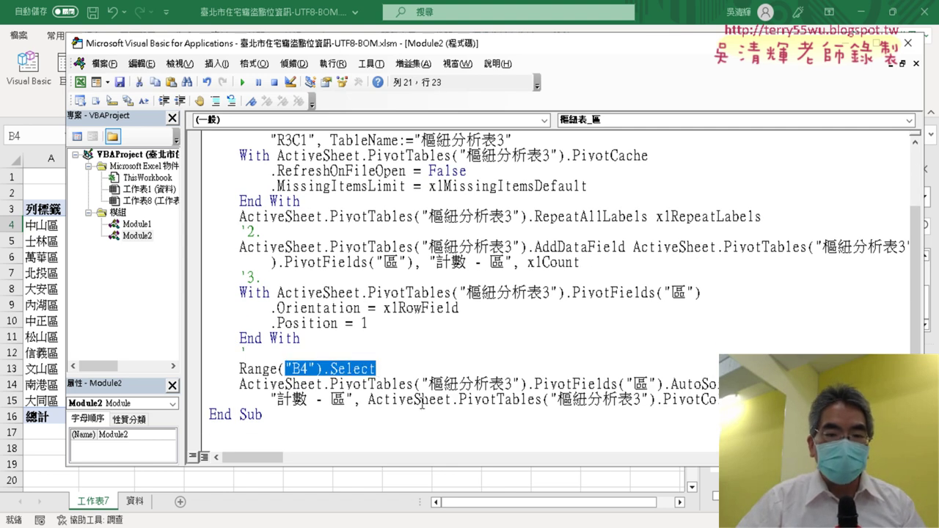
scroll(433, 396, "up", 2)
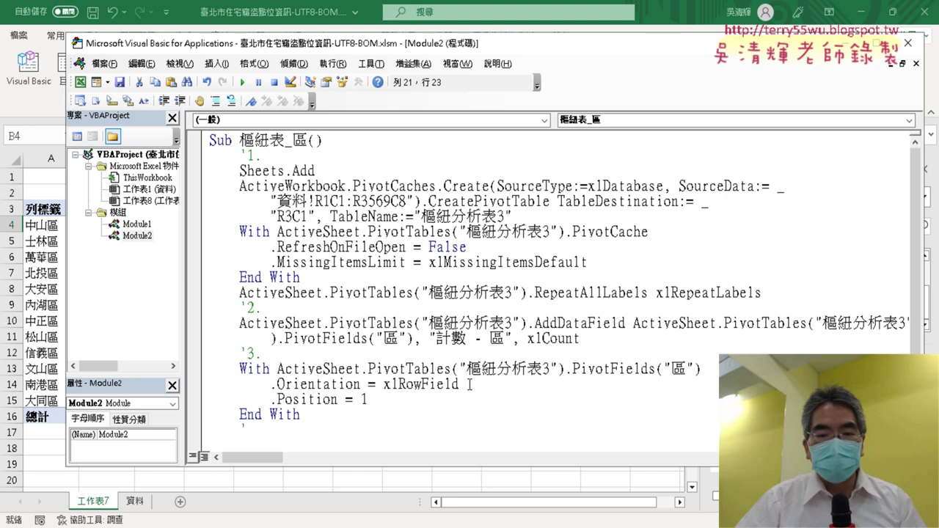
scroll(470, 384, "down", 1)
double_click(469, 467)
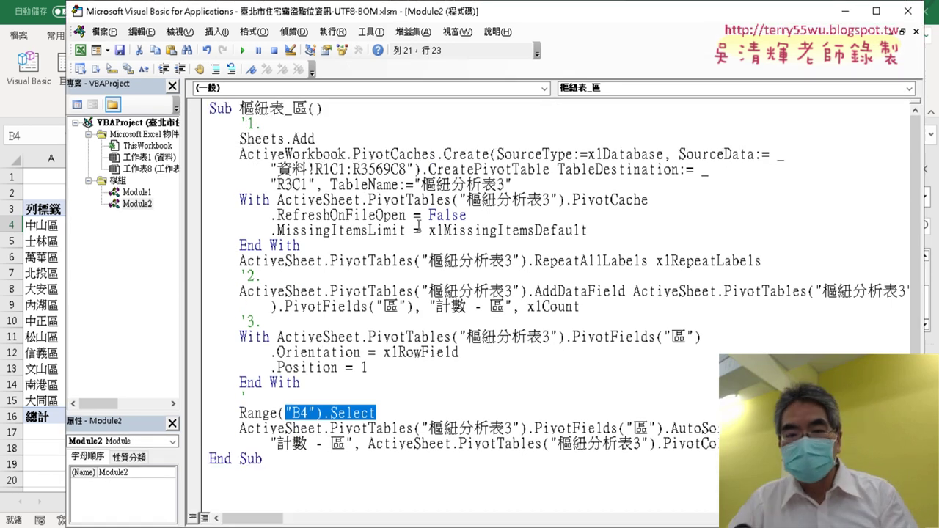
left_click(314, 123)
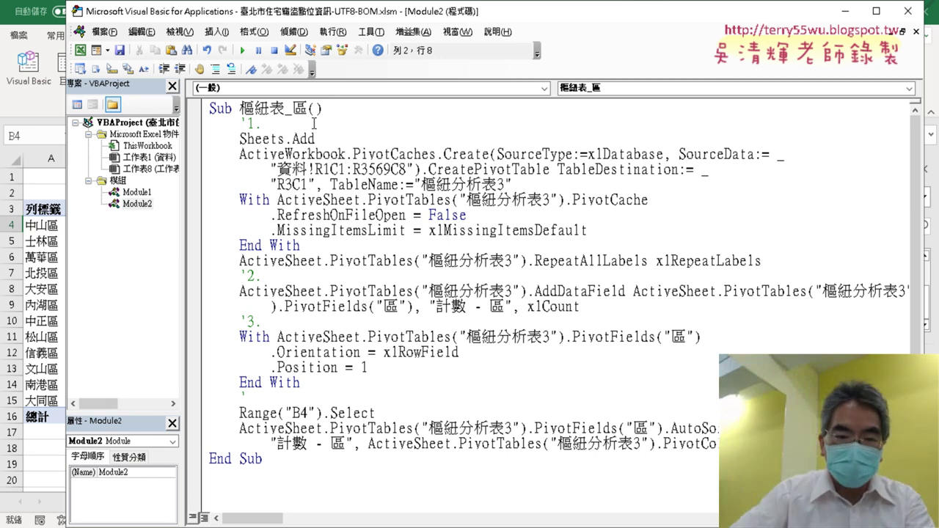
Add the '4. comment marker and label step one as 插入樞紐分析表
left_click(280, 402)
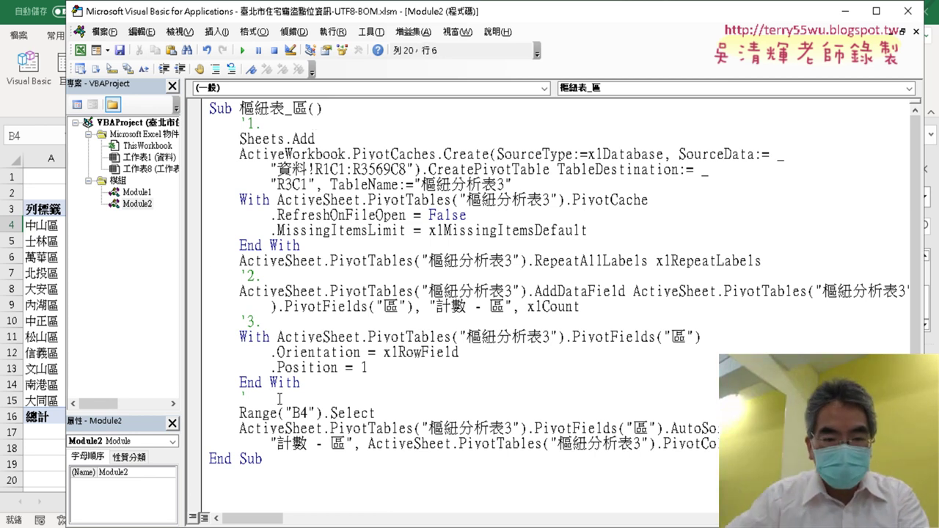
type("4.")
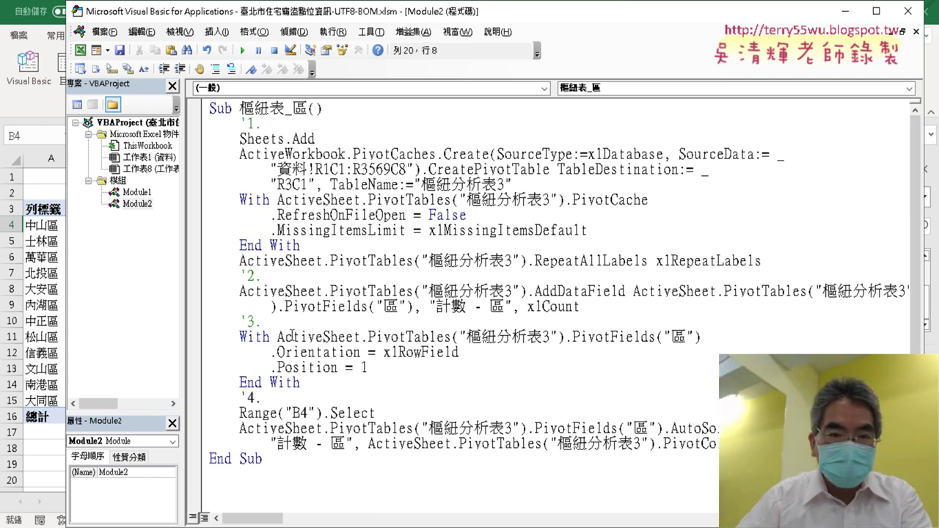
left_click(315, 140)
left_click(307, 120)
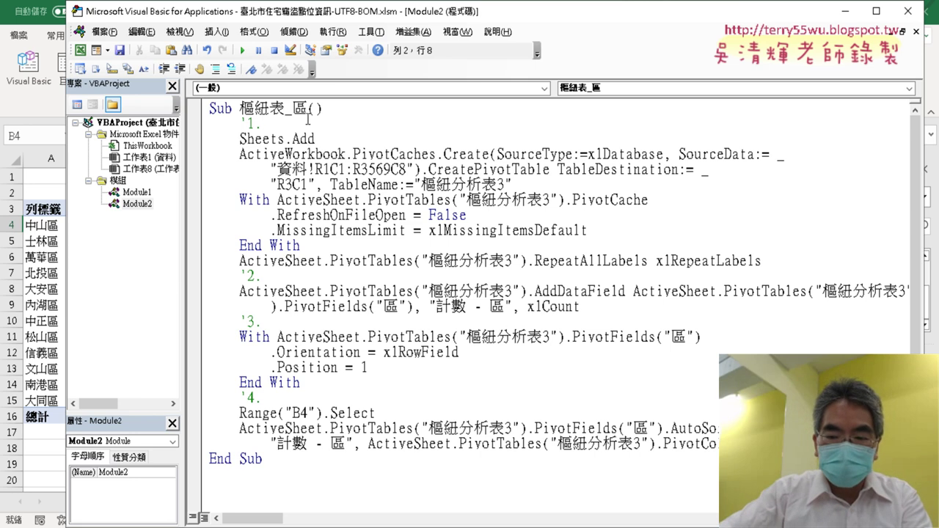
type("插")
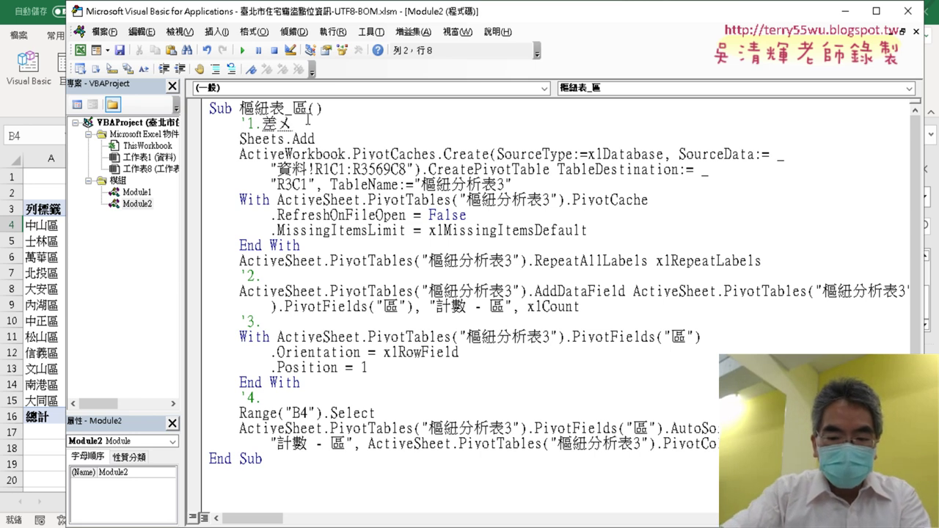
type("入ㄕㄨ樞")
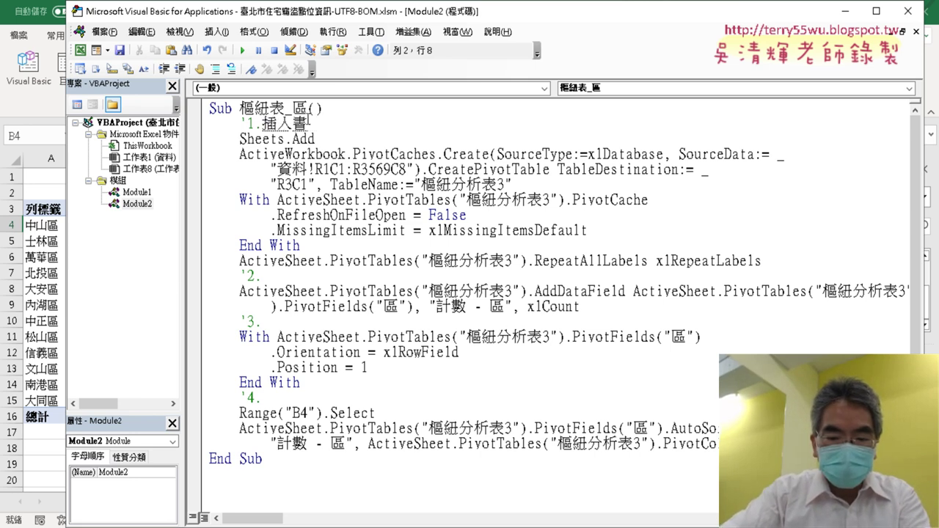
type("紐分析")
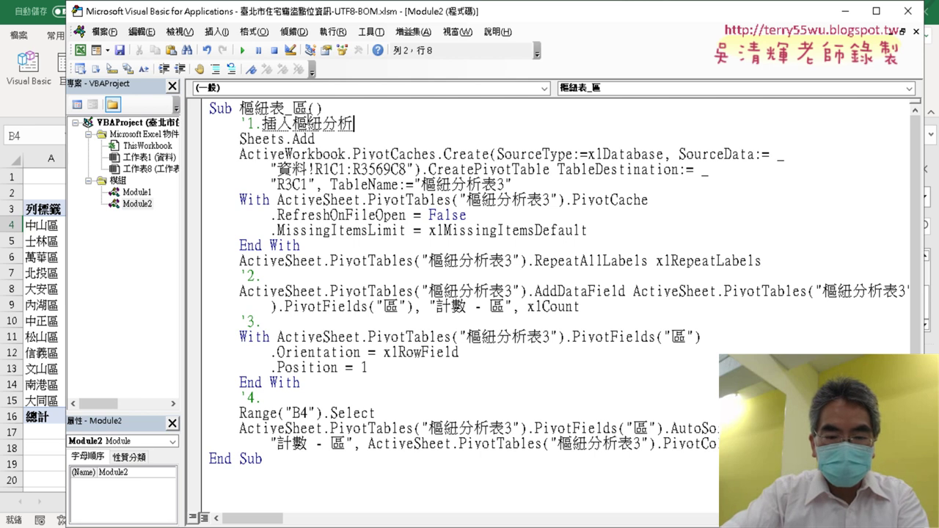
type("表")
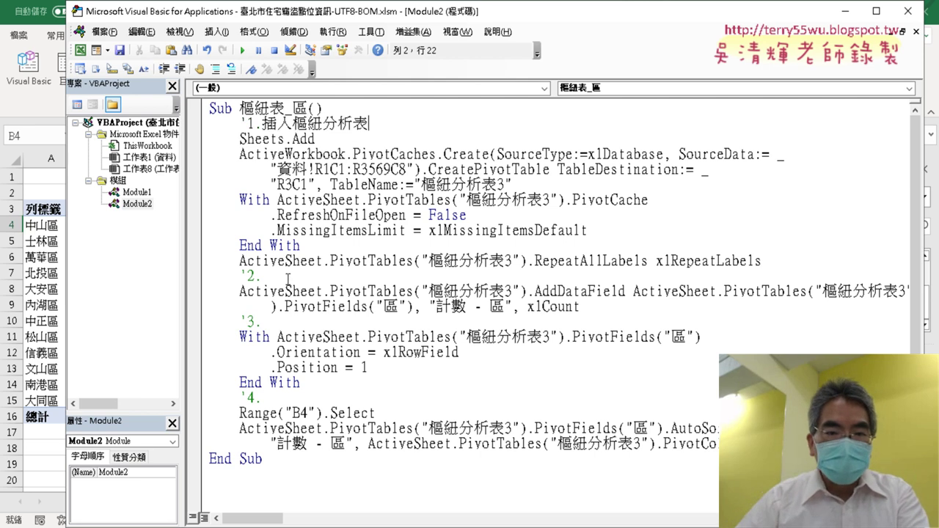
Label step two as 拖拉到值 and copy 拖拉到 to make step three 拖拉到列
left_click(288, 277)
type("ㄊ")
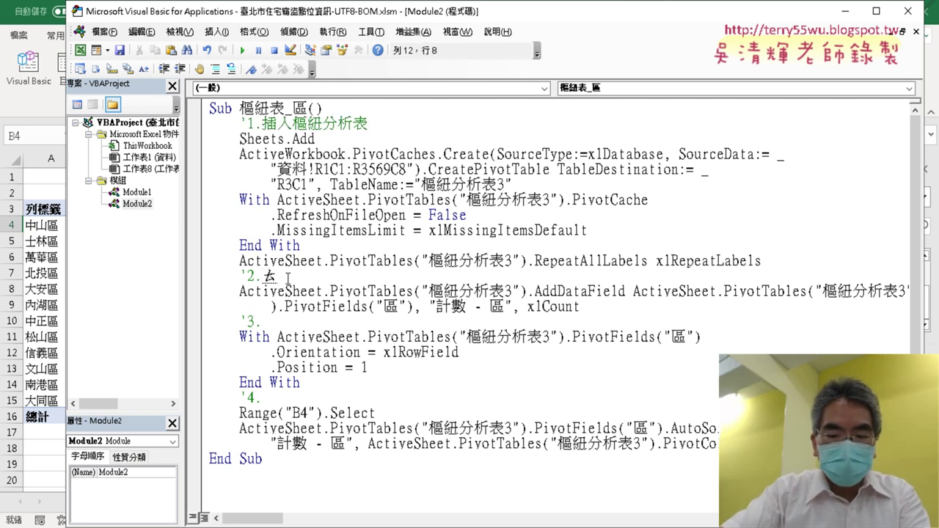
type("拖拉")
type("到")
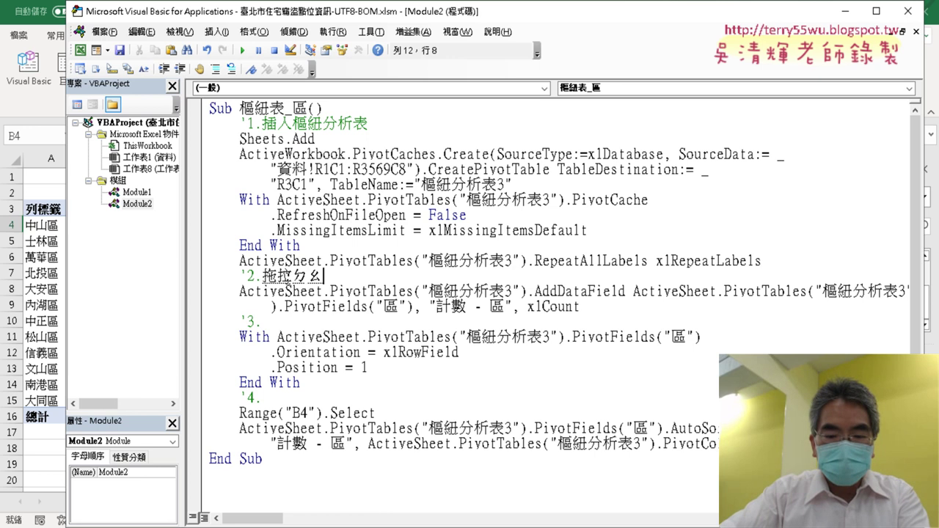
type("職")
key("Down")
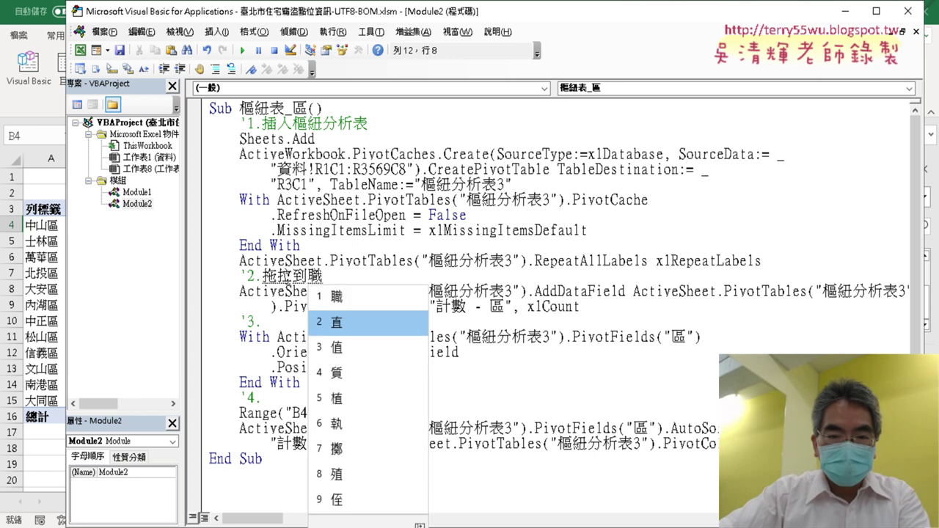
key("Return")
key("Return")
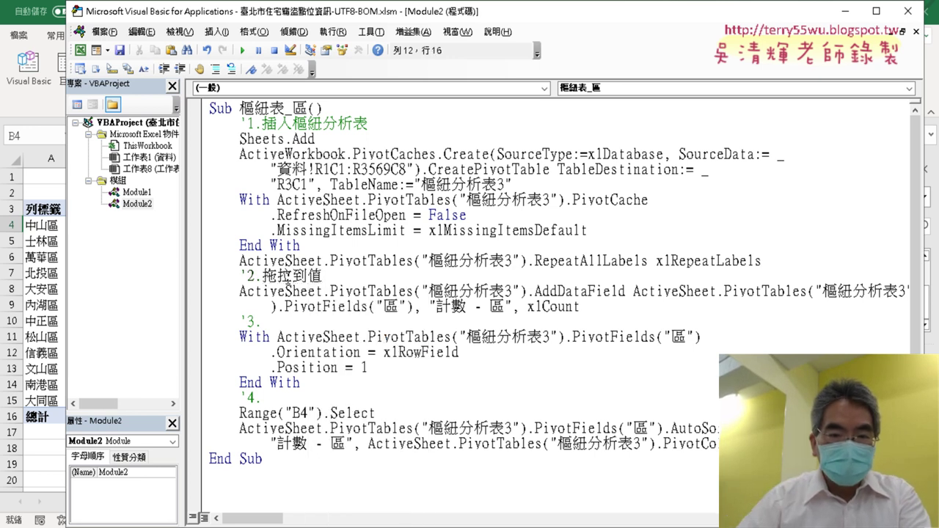
key("Left")
key("shift+Left")
key("shift+Left")
key("shift+Left")
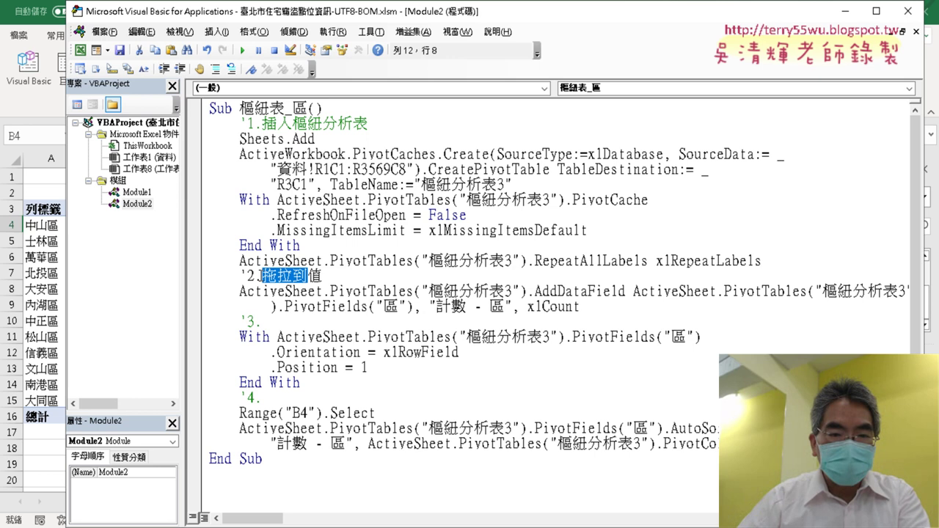
left_click_drag(279, 276, 290, 323)
type("列")
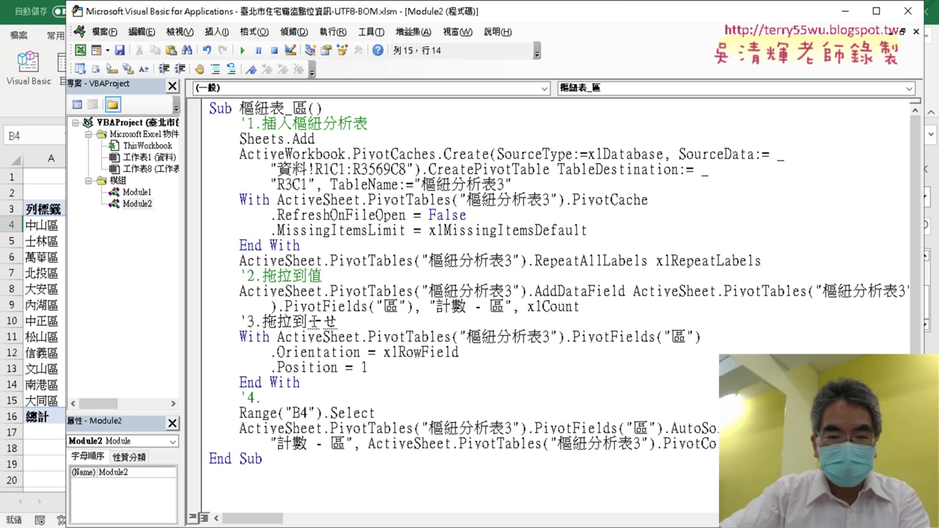
Label step four as 排序, correcting a mistyped character
left_click(280, 394)
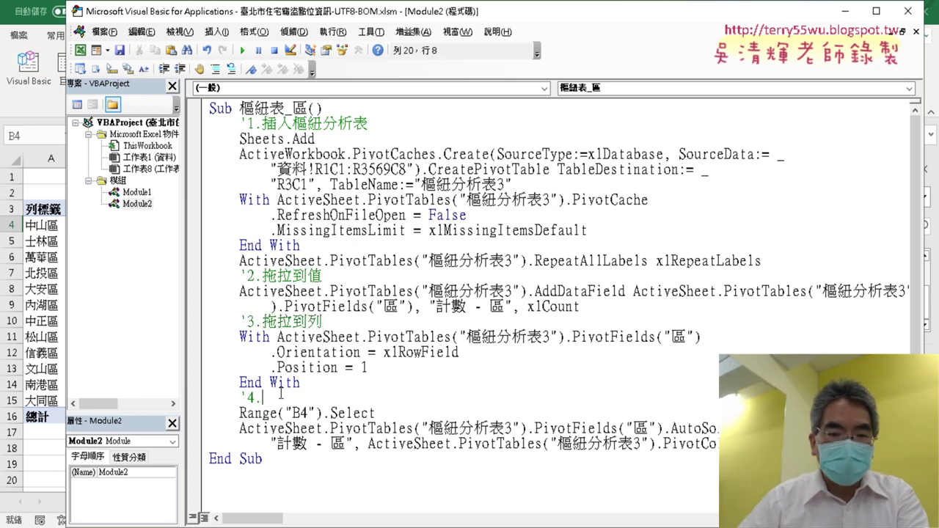
type("派")
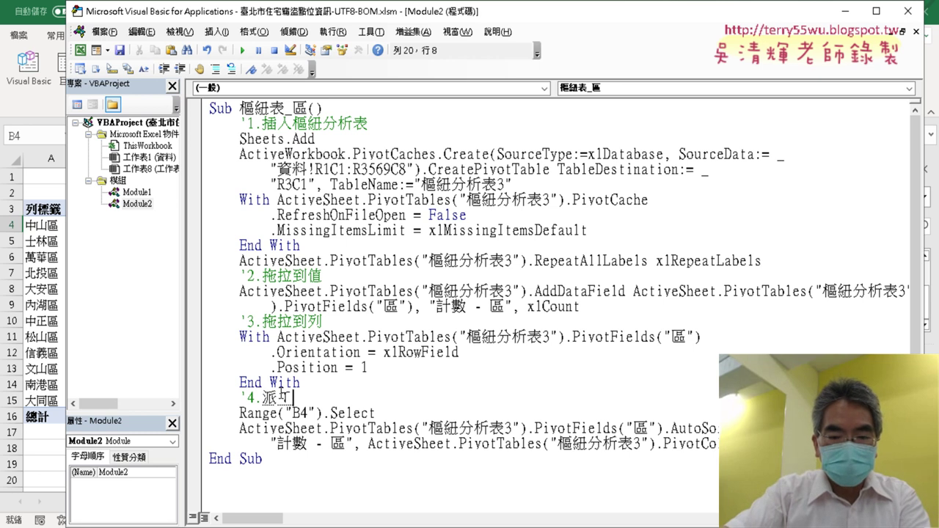
key("BackSpace")
type("排序")
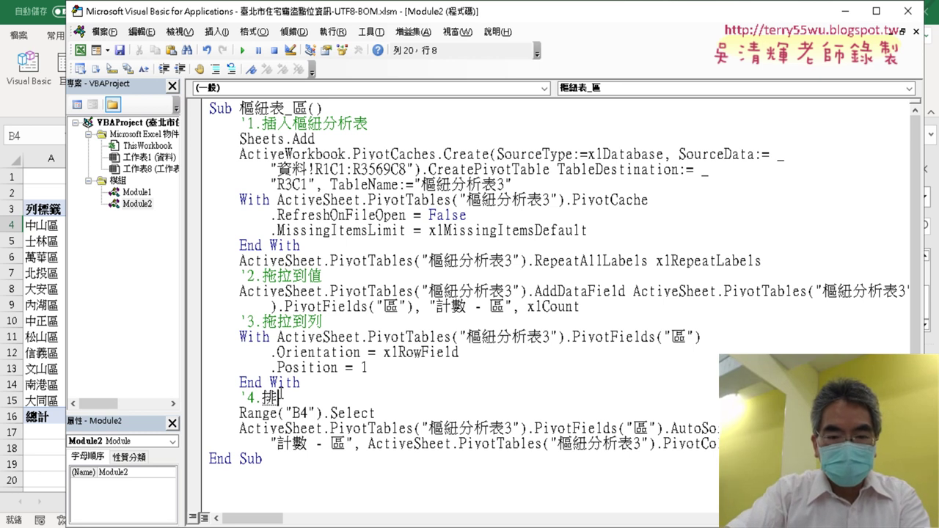
key("Return")
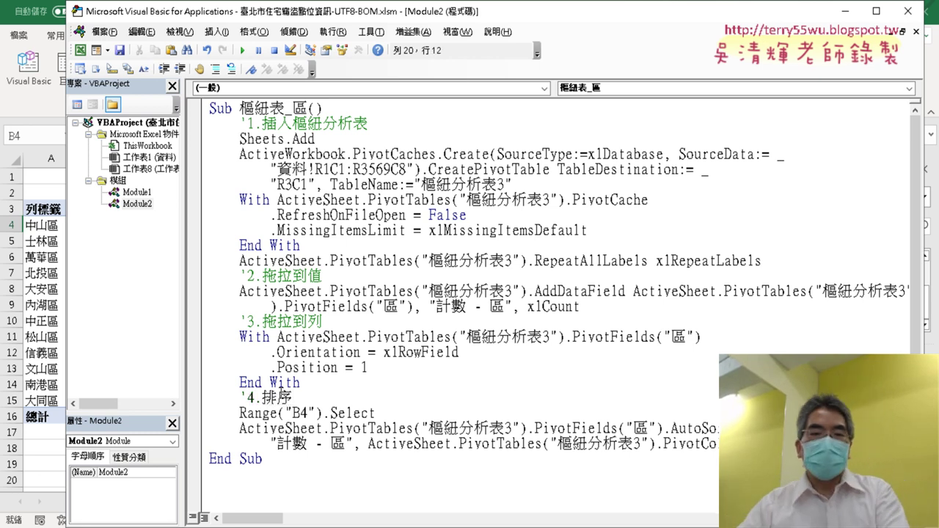
left_click(359, 473)
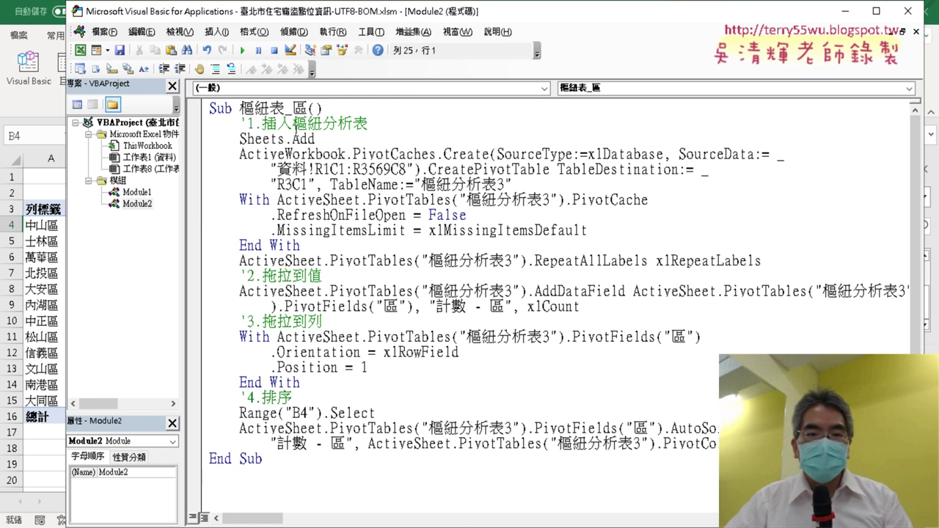
Insert an indented line before End Sub reading ActiveSheet.Name = "各區比例圖"
left_click_drag(240, 108, 309, 110)
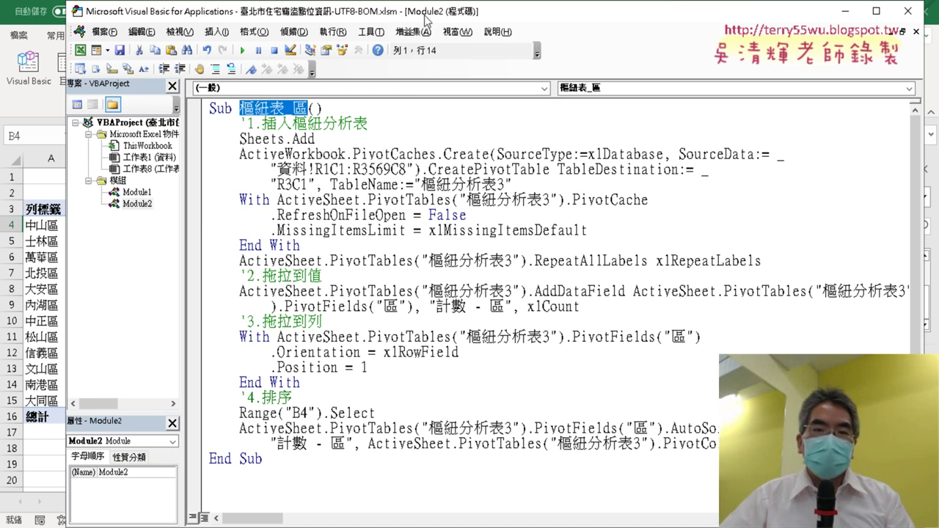
left_click_drag(441, 6, 466, 6)
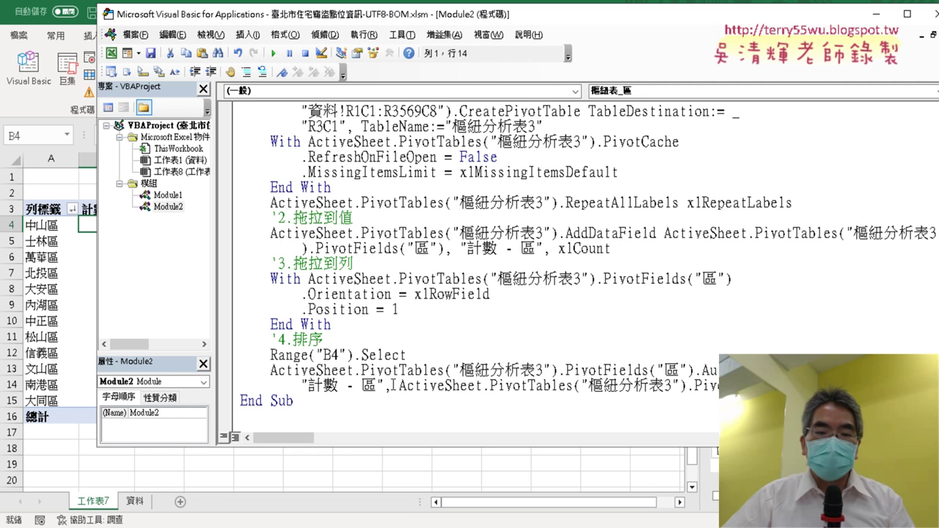
left_click(390, 386)
left_click(243, 400)
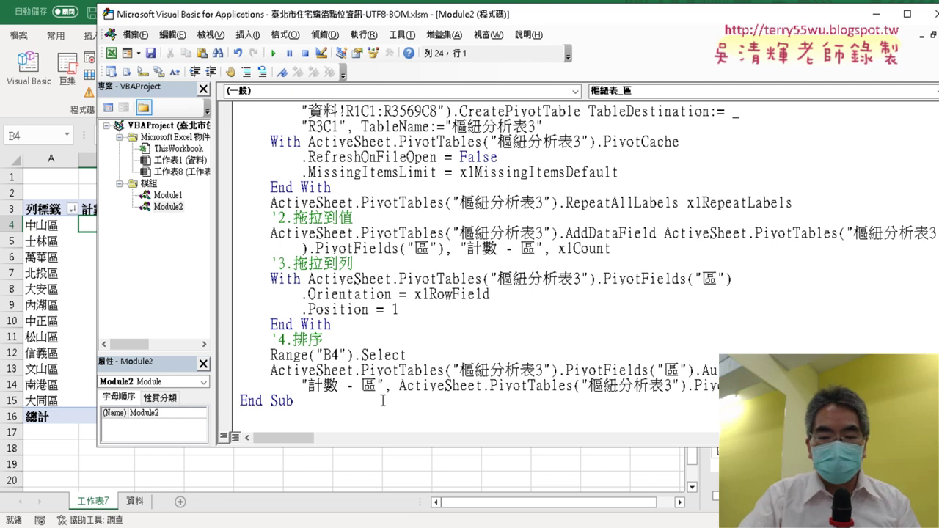
key("Return")
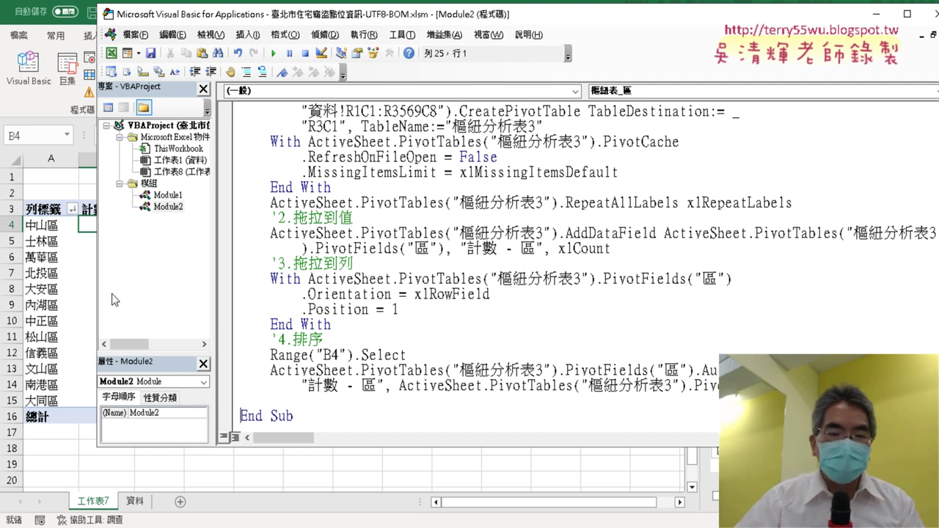
key("Tab")
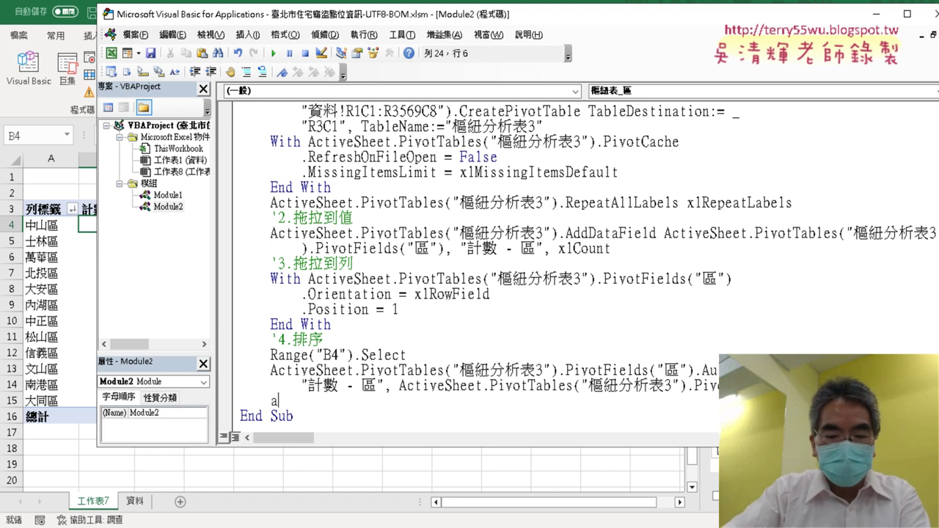
type("ctivesh")
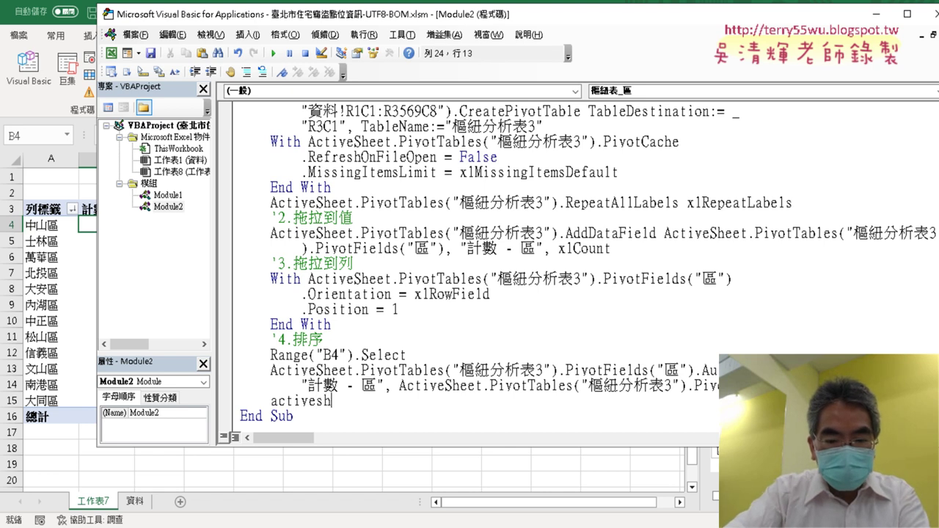
type("ee")
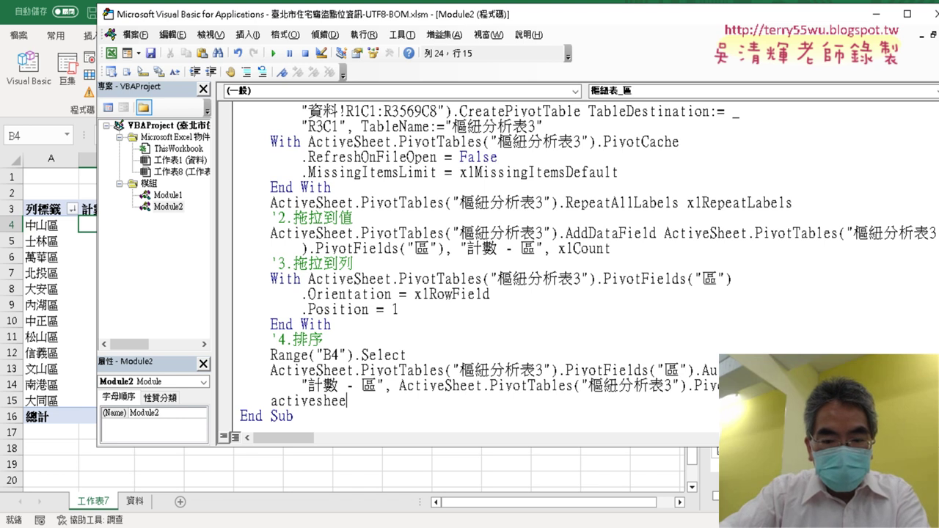
type("rt.")
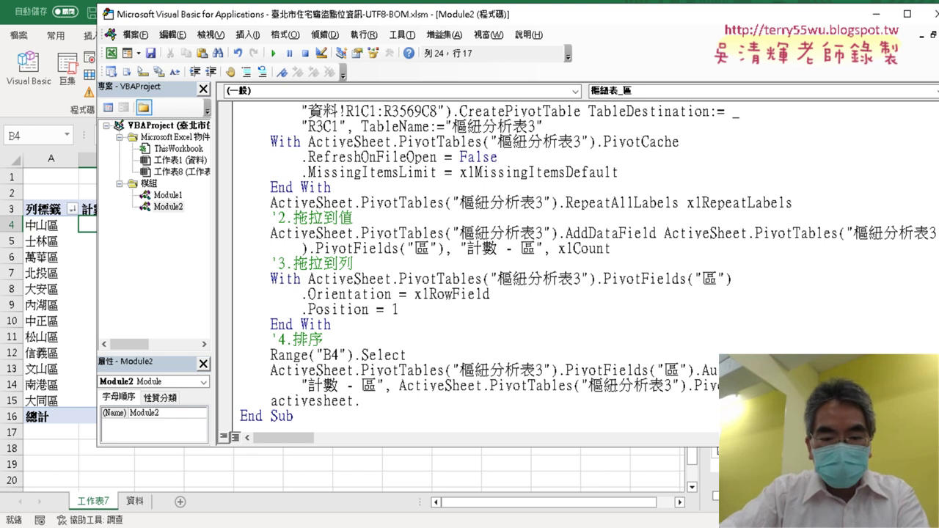
type("name")
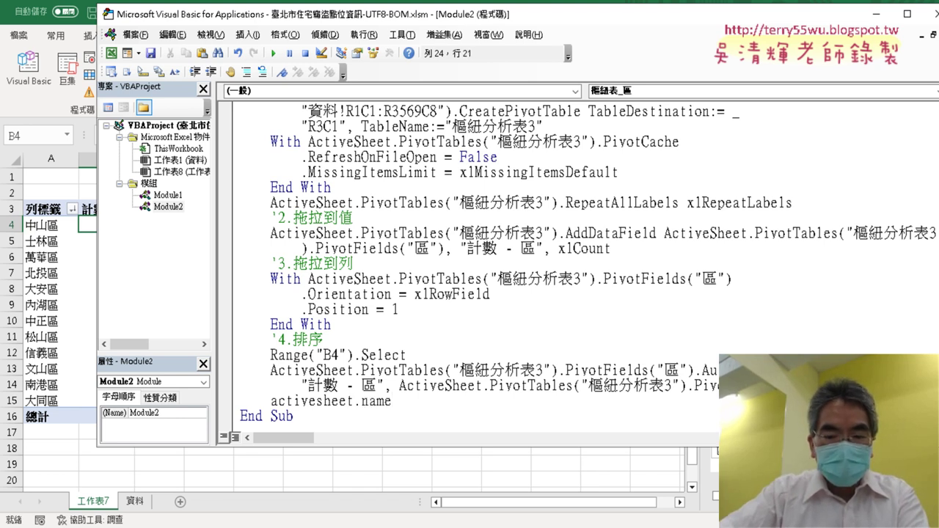
type("=\"")
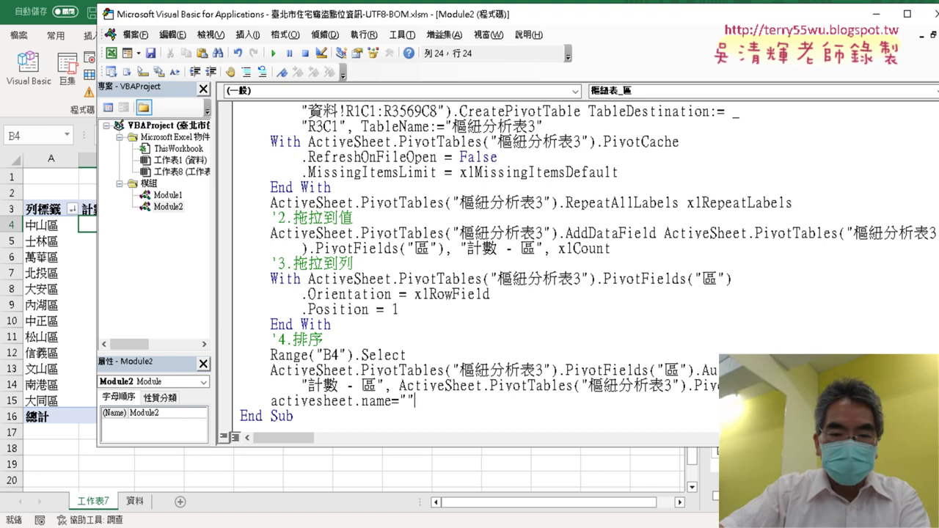
type("\"")
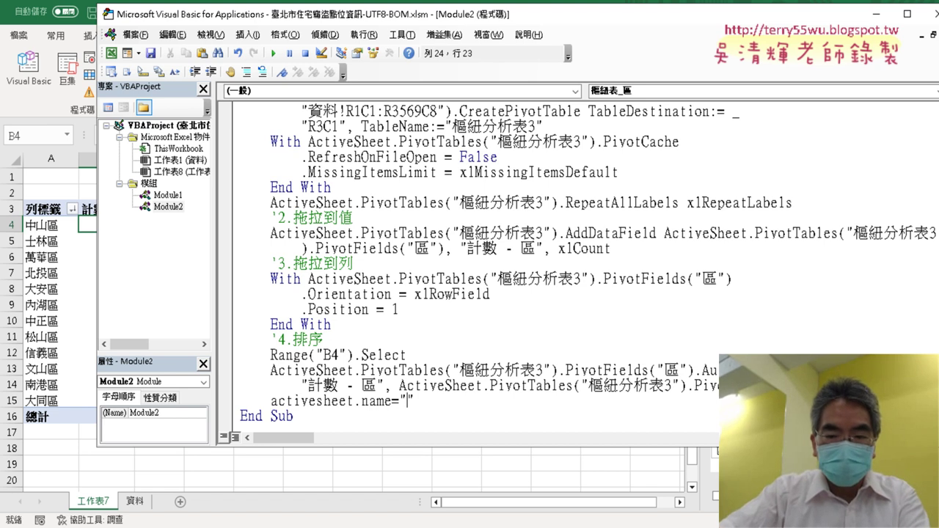
type("各")
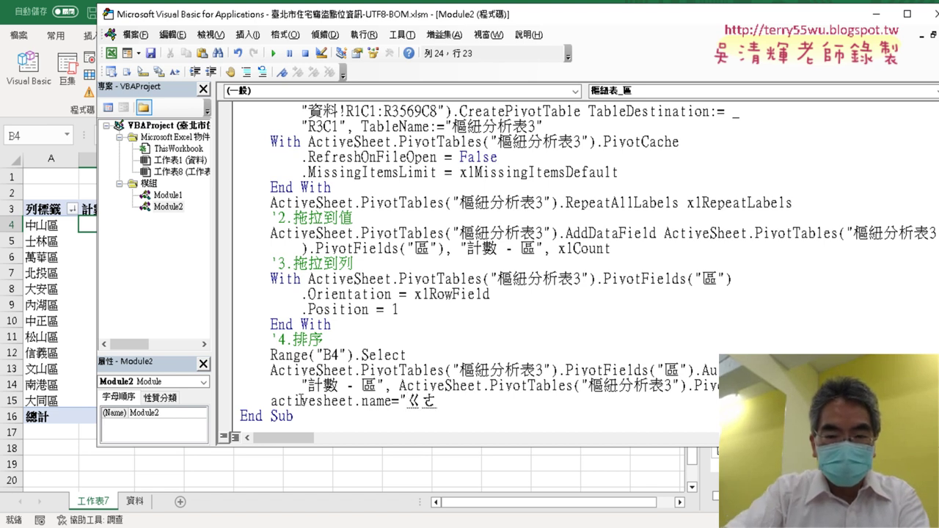
type("ㄑ區表")
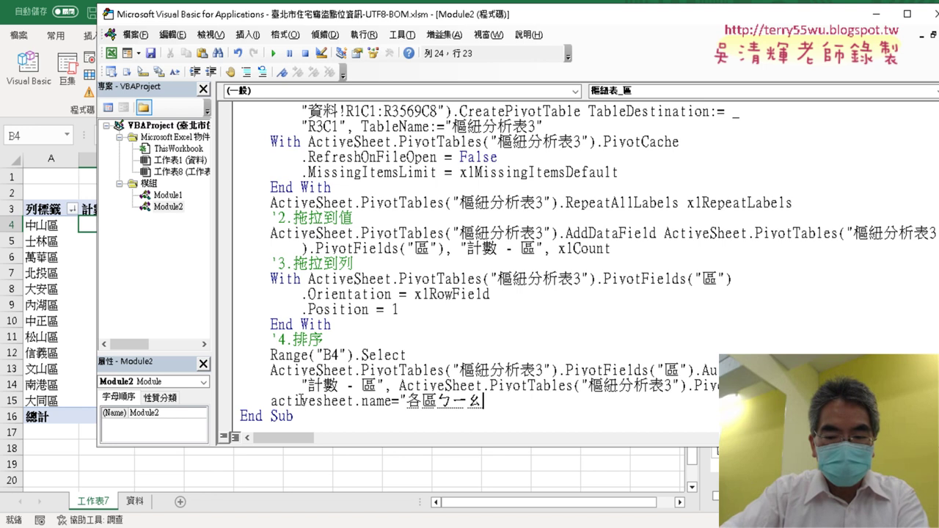
type("立ㄊ")
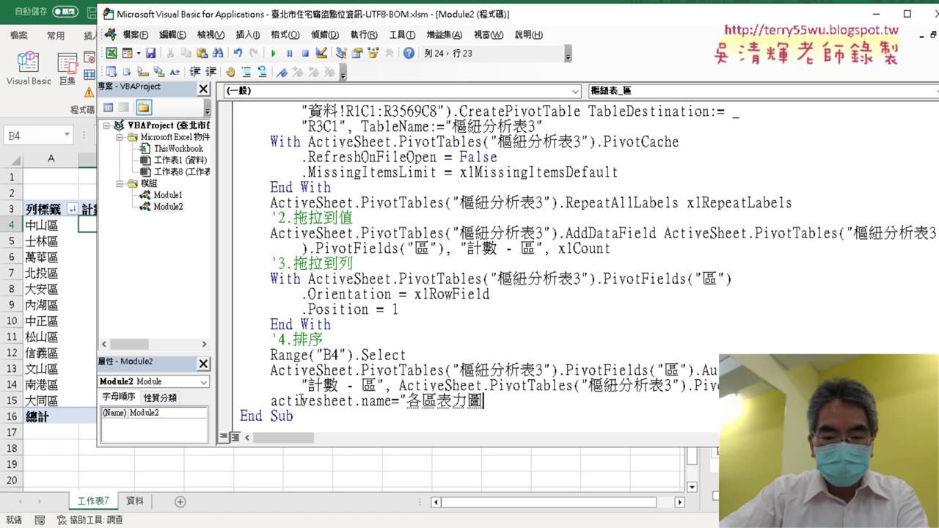
type("圖")
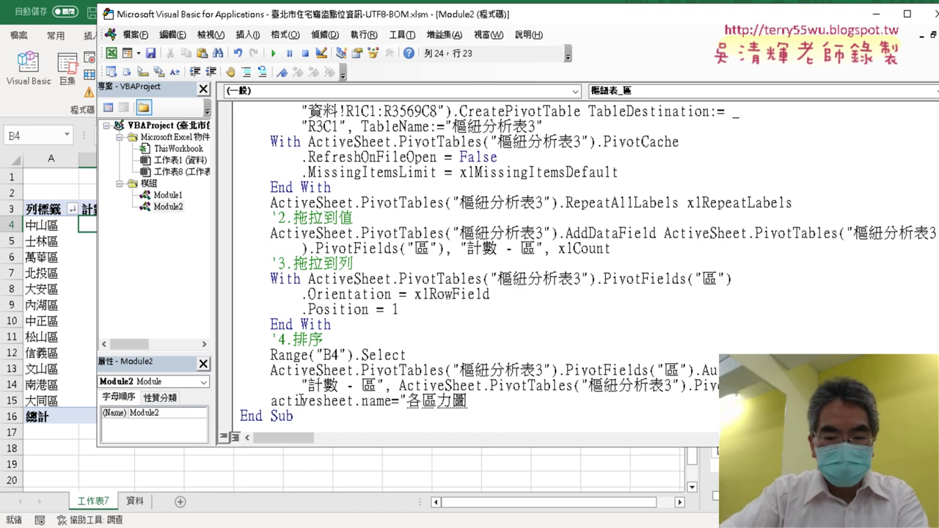
type("比例")
key("Return")
type("\"")
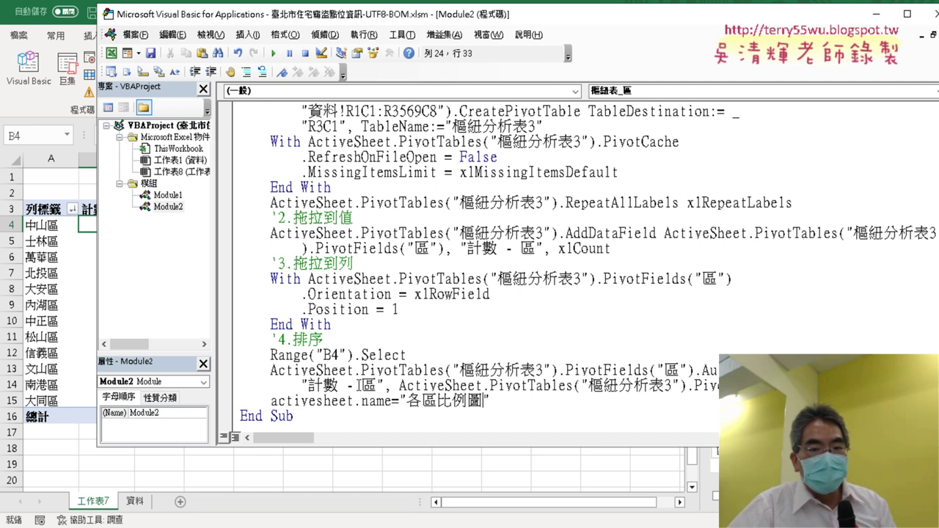
left_click(352, 385)
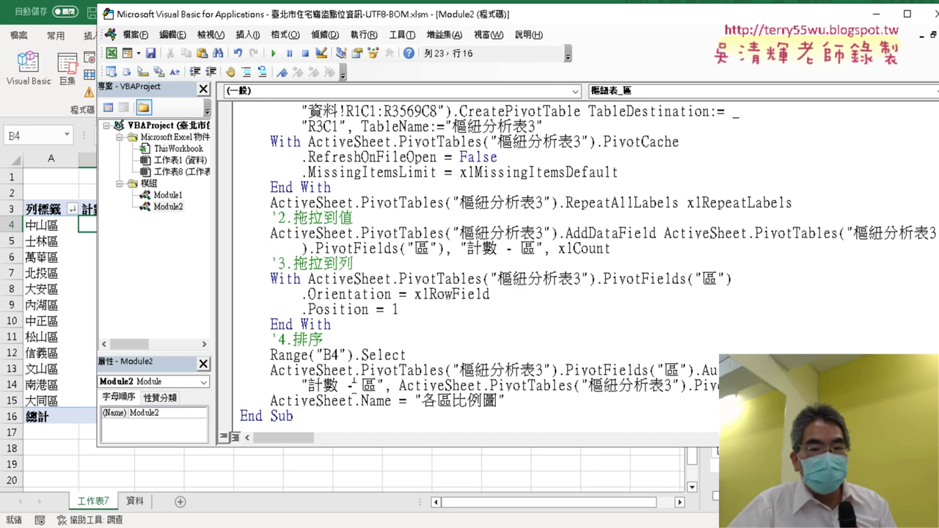
Retype the initials of ActiveSheet and Name in lowercase and remove a misplaced t
left_click_drag(273, 401, 361, 401)
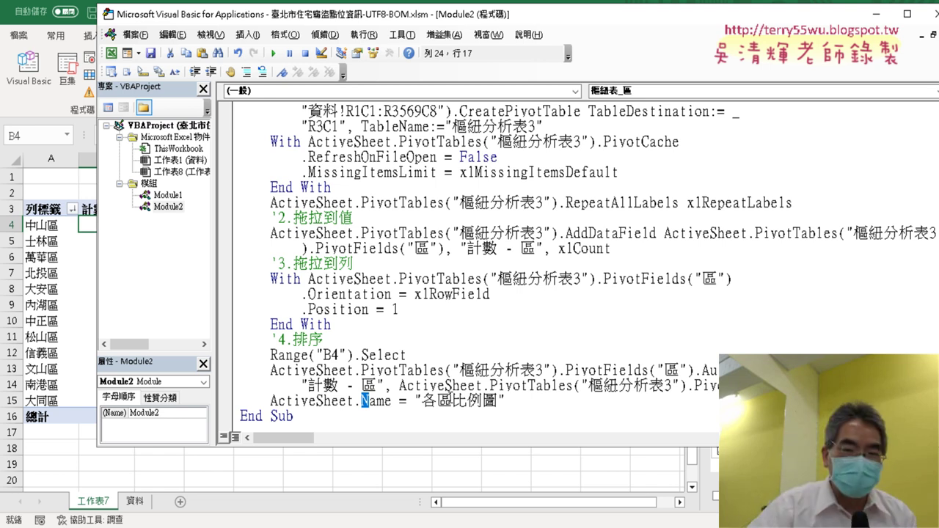
left_click_drag(280, 401, 270, 400)
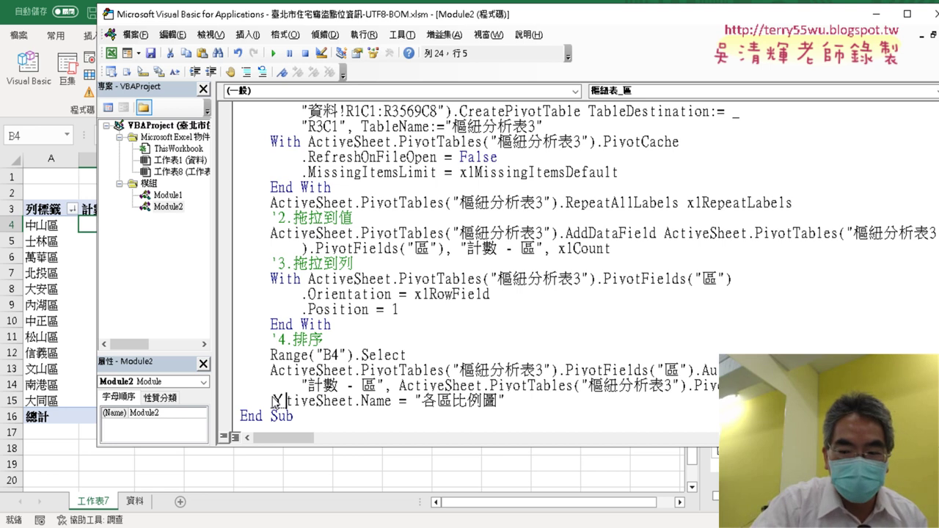
type("a")
left_click(295, 401)
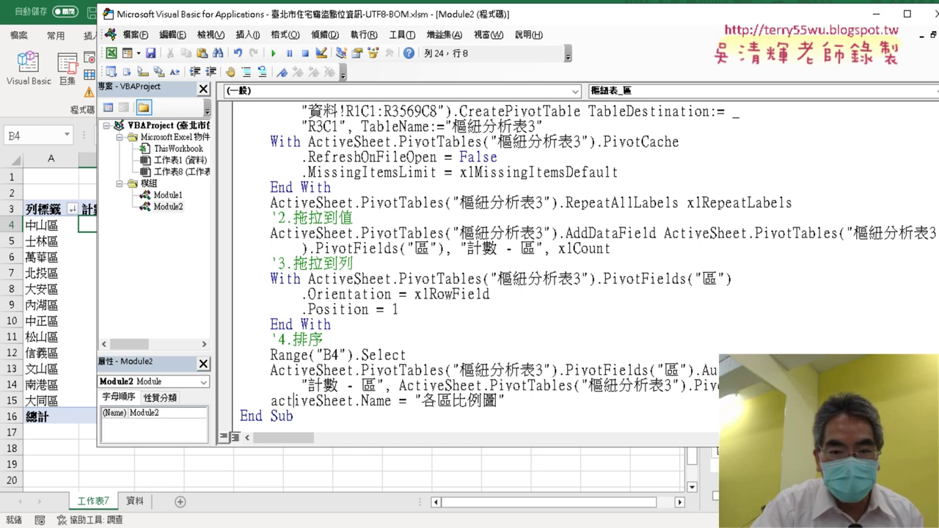
key("Delete")
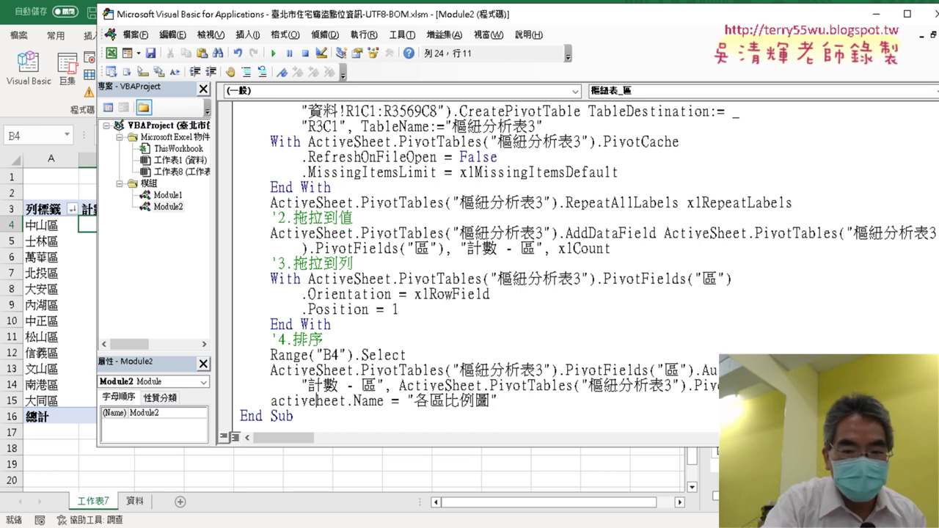
type("s")
left_click(360, 400)
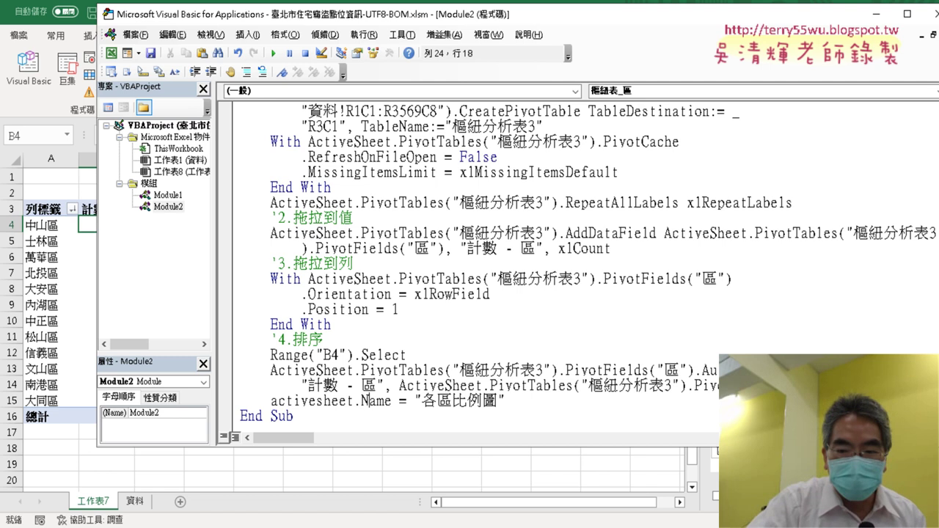
key("Delete")
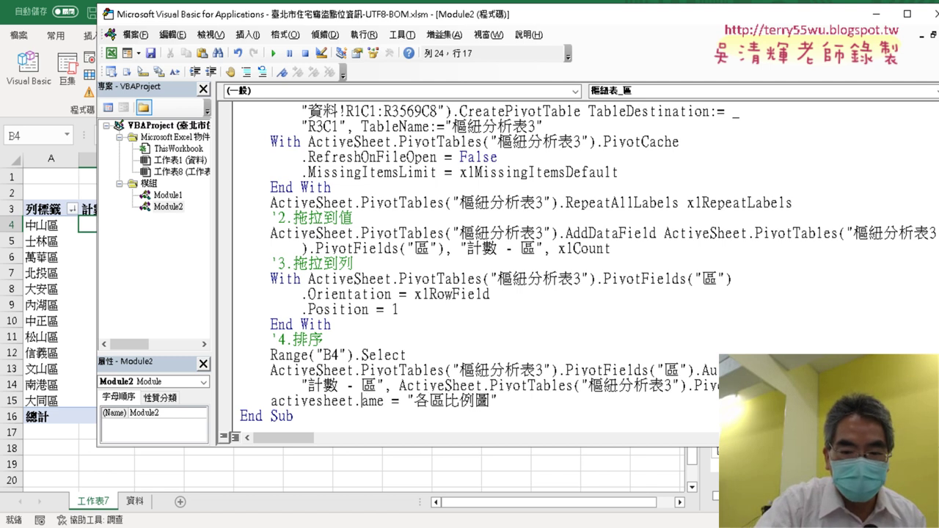
type("n")
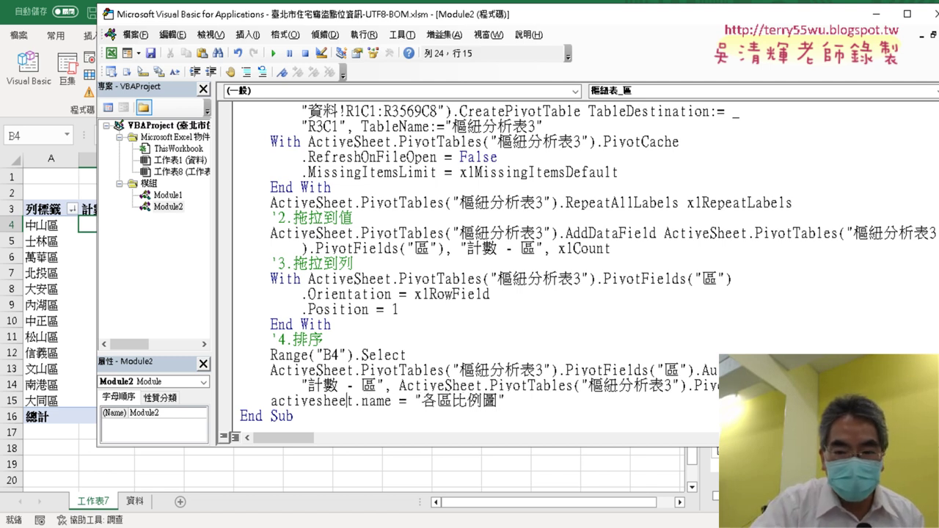
key("Delete")
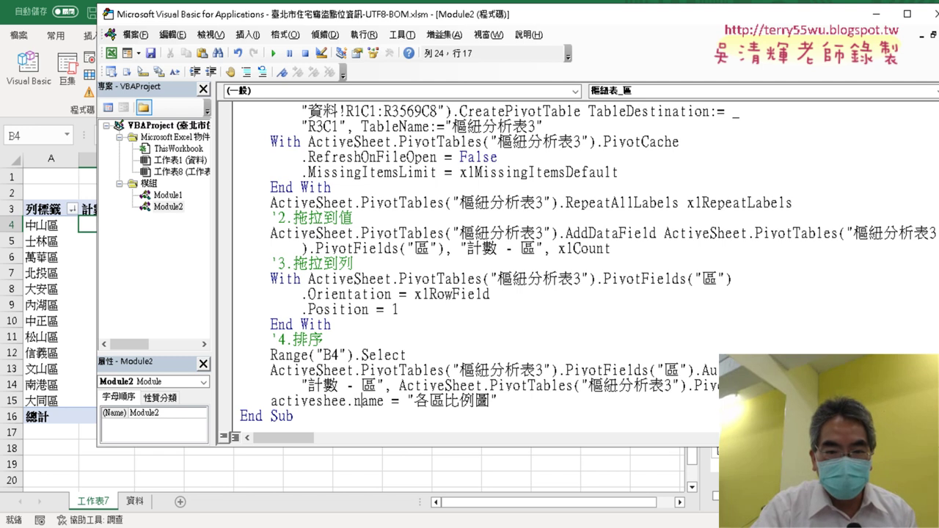
Restore the missing t and m so the line auto-formats to ActiveSheet.Name = "各區比例圖"
left_click(377, 401)
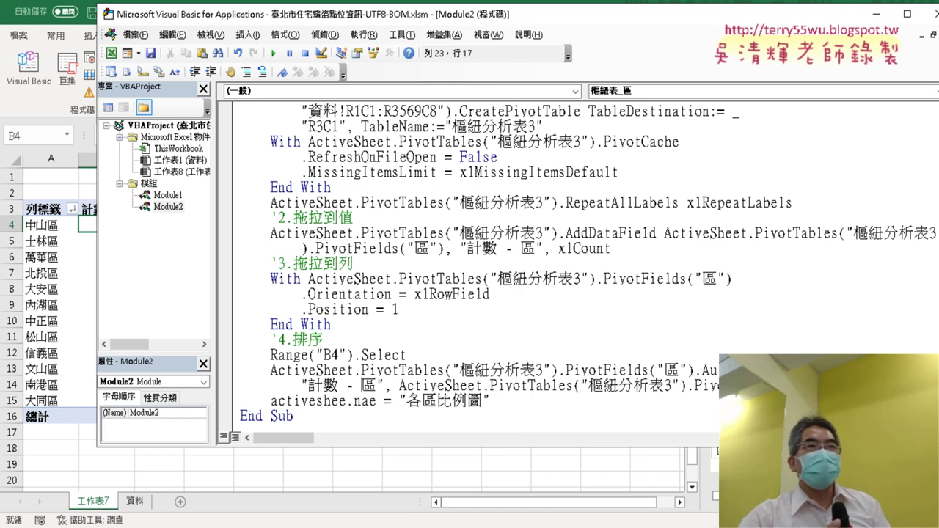
left_click(375, 401)
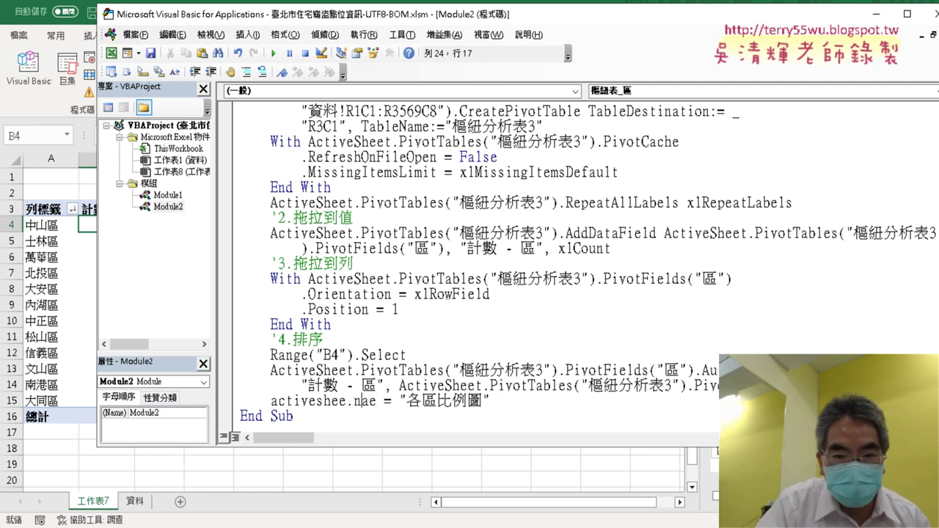
left_click(348, 401)
type("t")
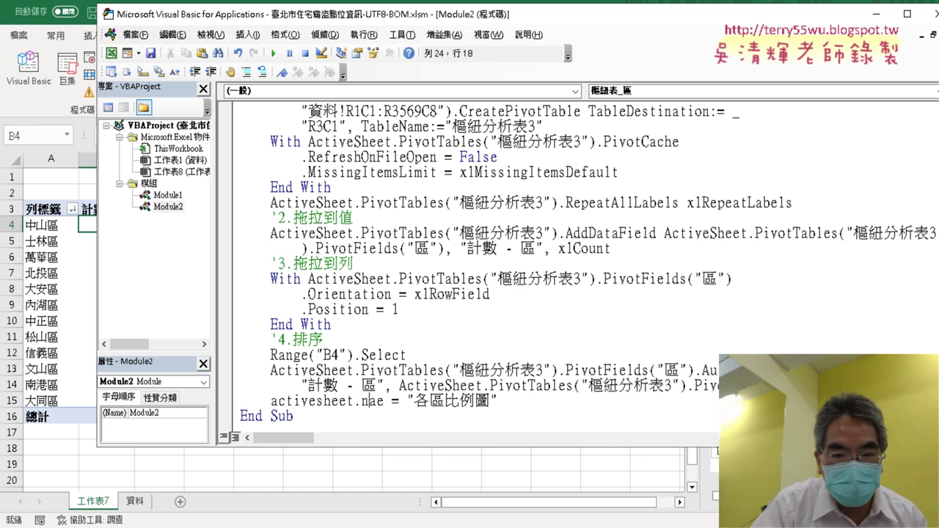
key("Right")
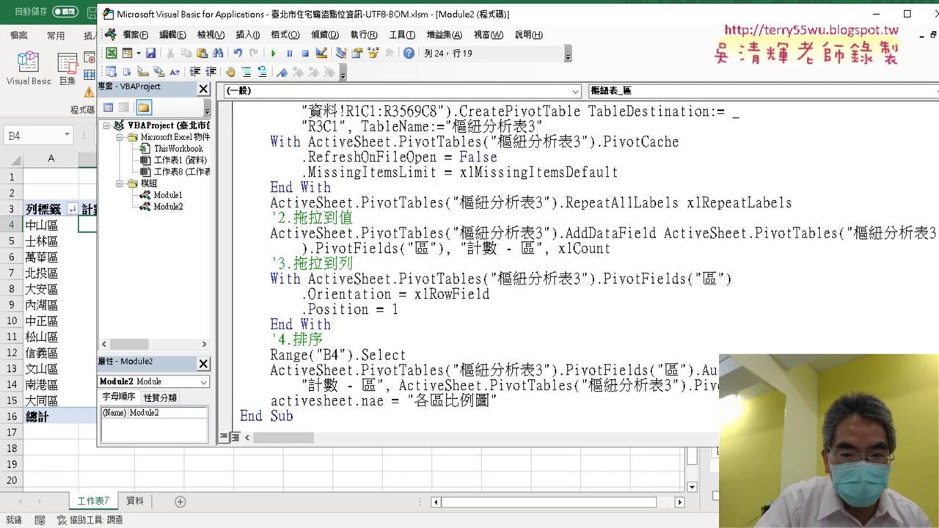
type("m")
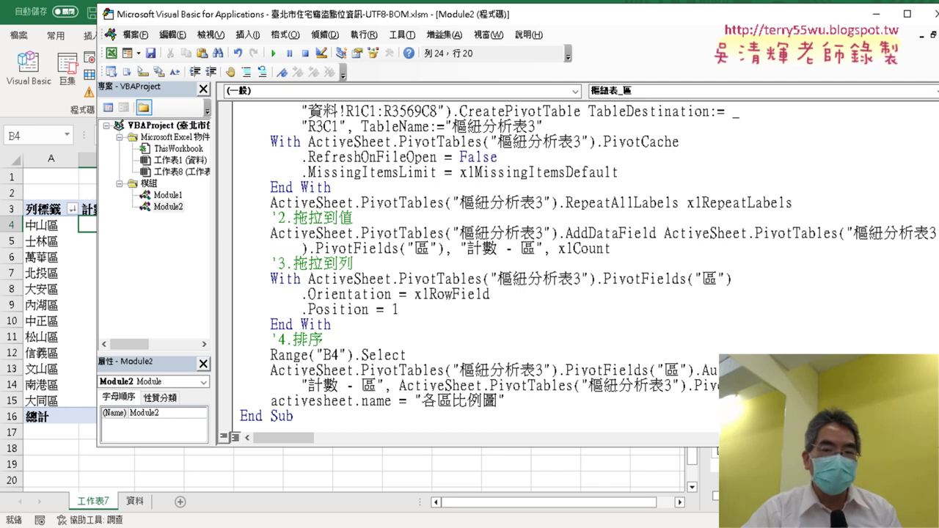
left_click(450, 369)
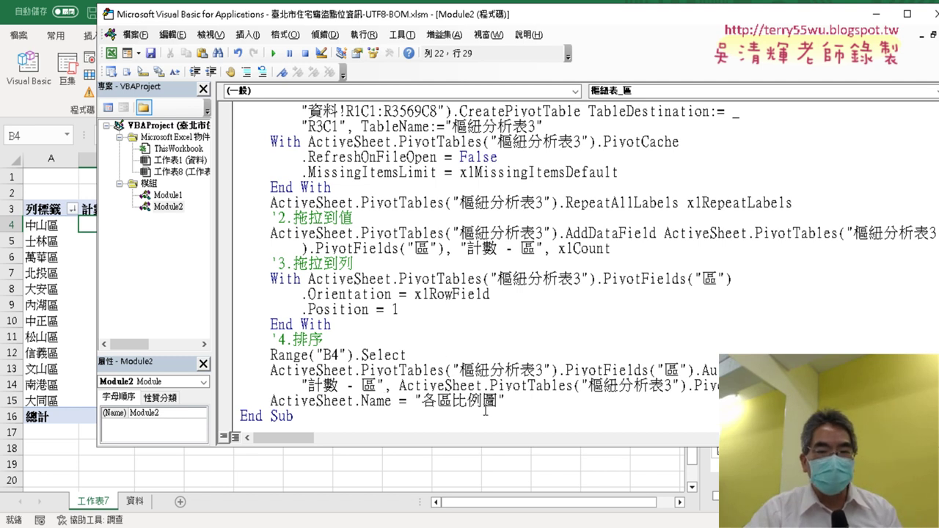
left_click_drag(507, 401, 270, 400)
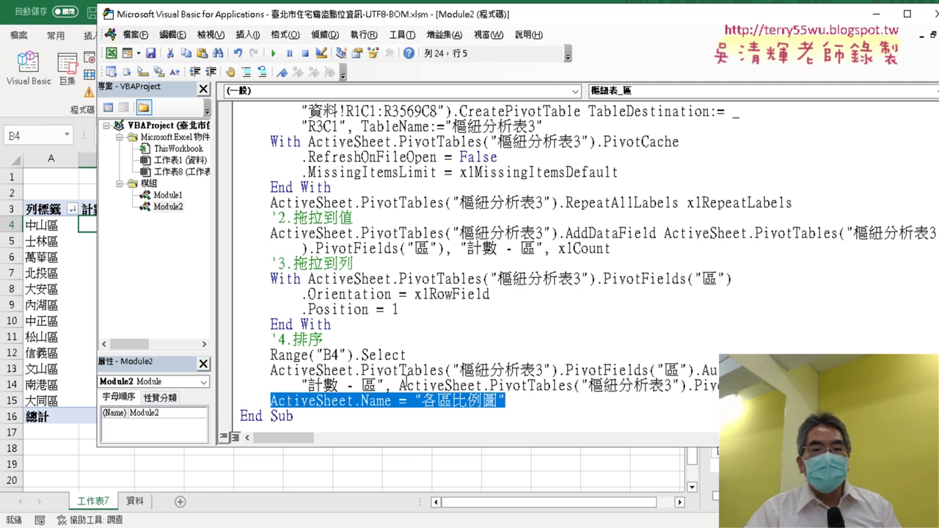
Delete the old test sheet 工作表7
right_click(103, 502)
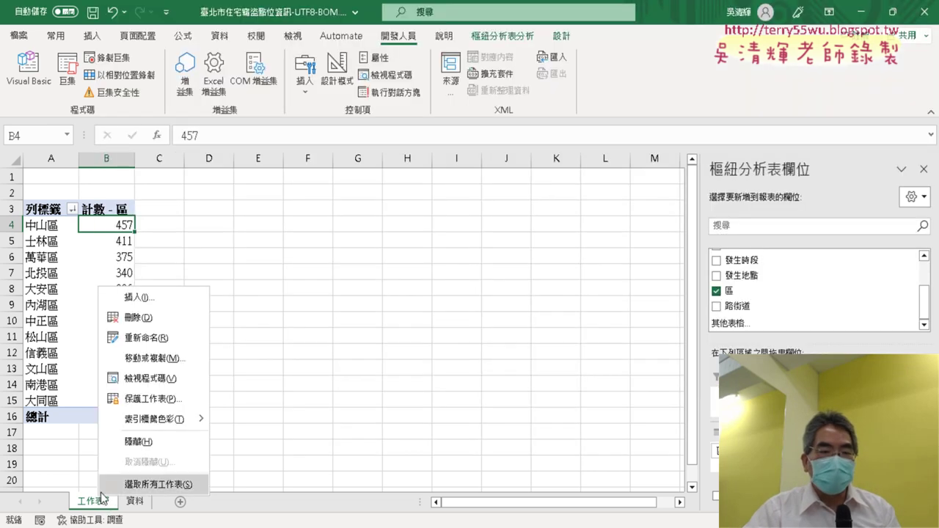
left_click(147, 316)
left_click(443, 309)
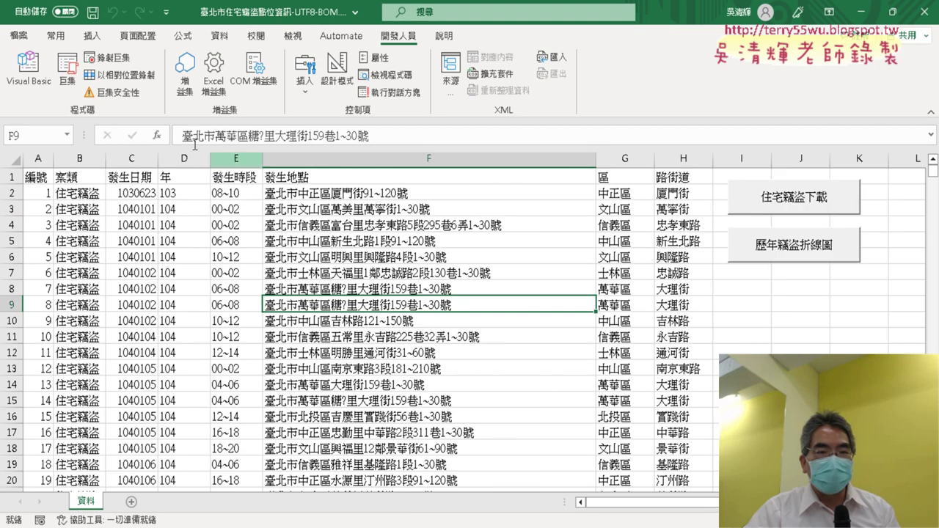
Run the 樞紐表_區 macro from the Macros list to build the 各區比例圖 pivot sheet
left_click(66, 73)
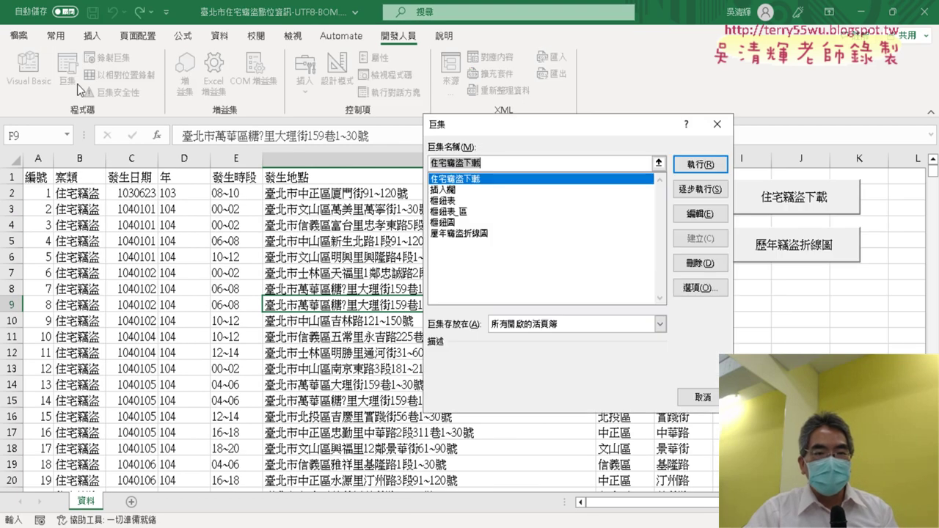
left_click(470, 211)
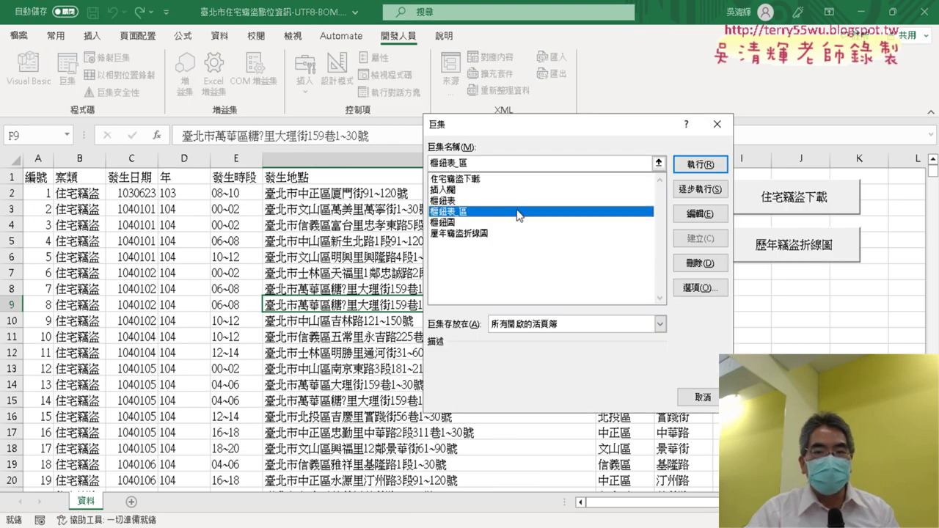
left_click(709, 166)
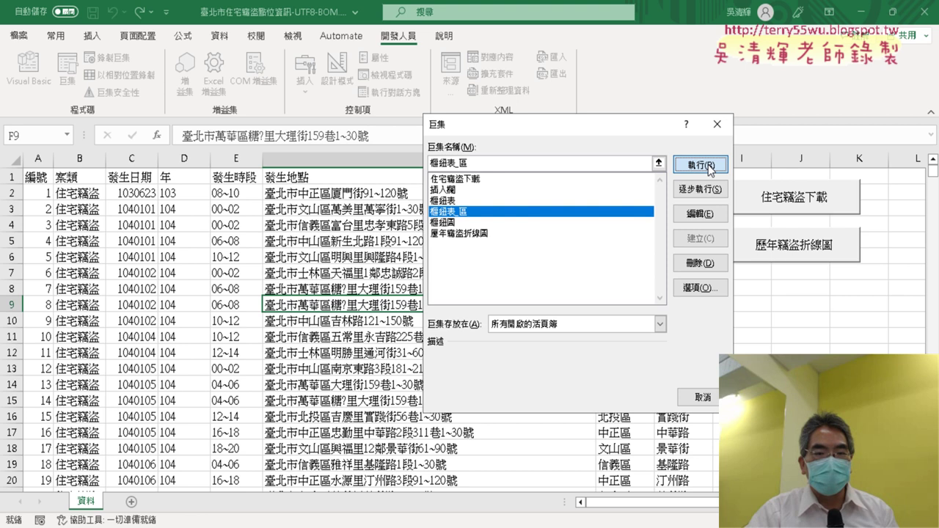
left_click(709, 166)
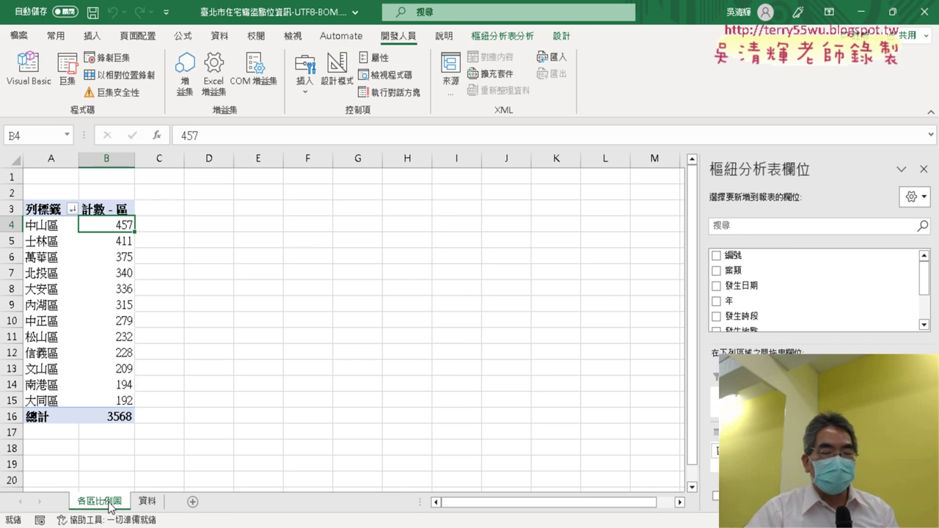
Delete the existing 各區比例圖 sheet
right_click(110, 505)
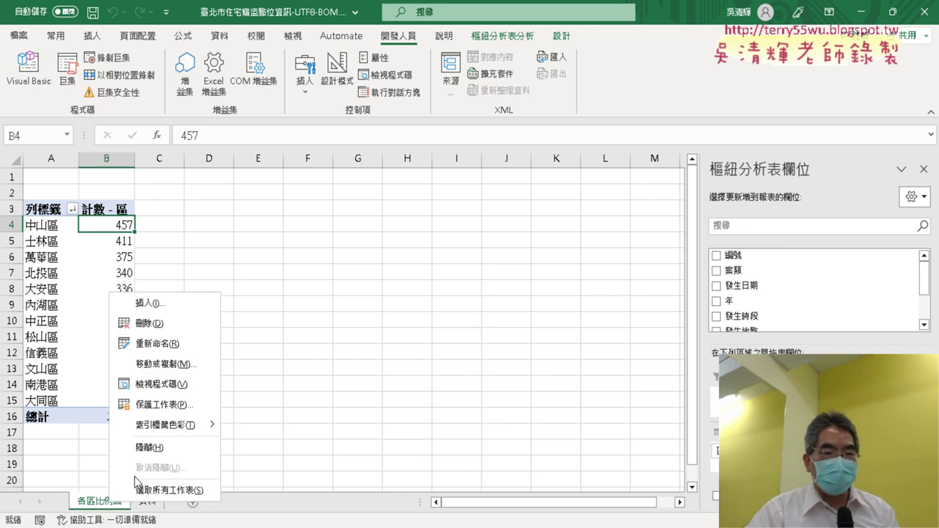
left_click(186, 323)
left_click(371, 310)
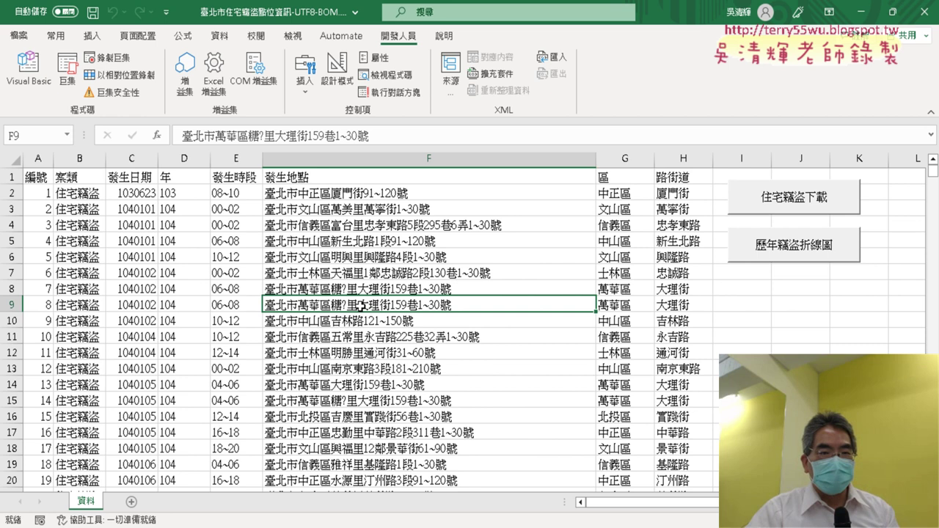
Step through 樞紐表_區 with F8: create the pivot table, count 區 values, add rows, sort descending
left_click(30, 69)
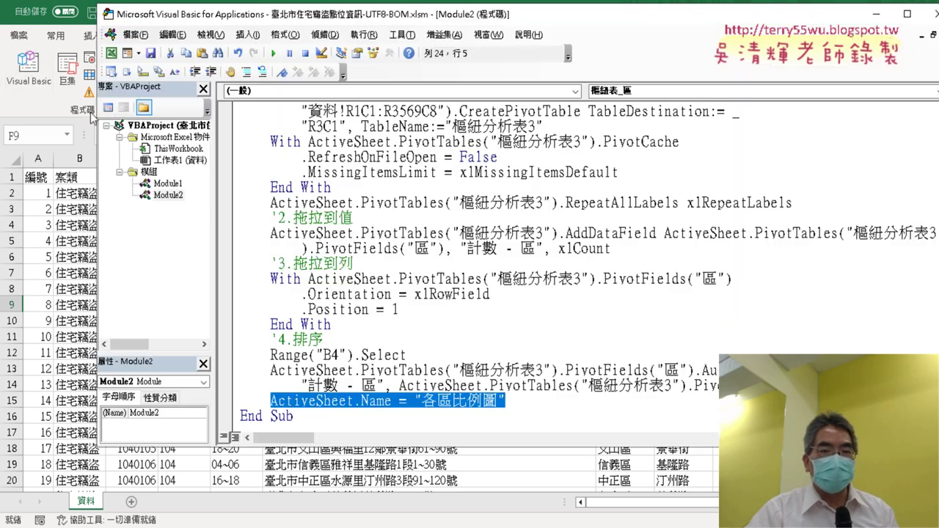
scroll(424, 309, "up", 2)
left_click(445, 293)
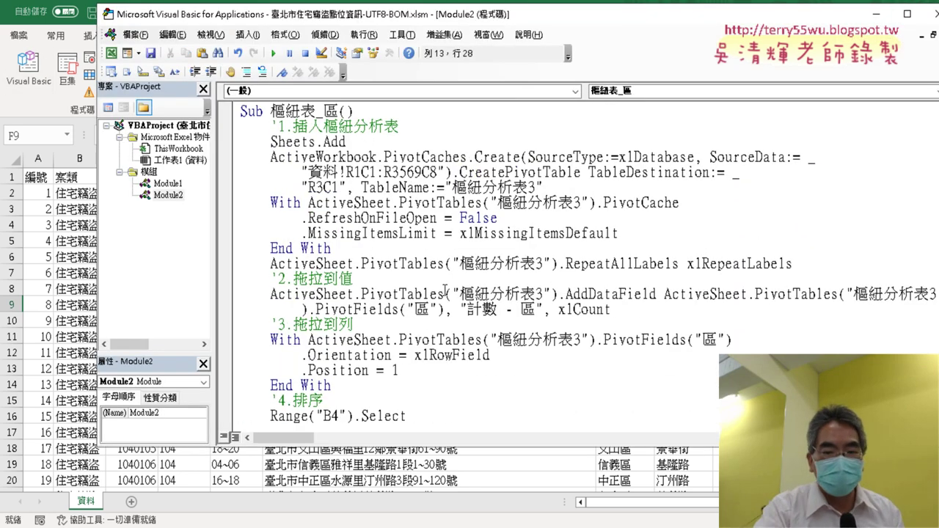
key("F8")
key("F8")
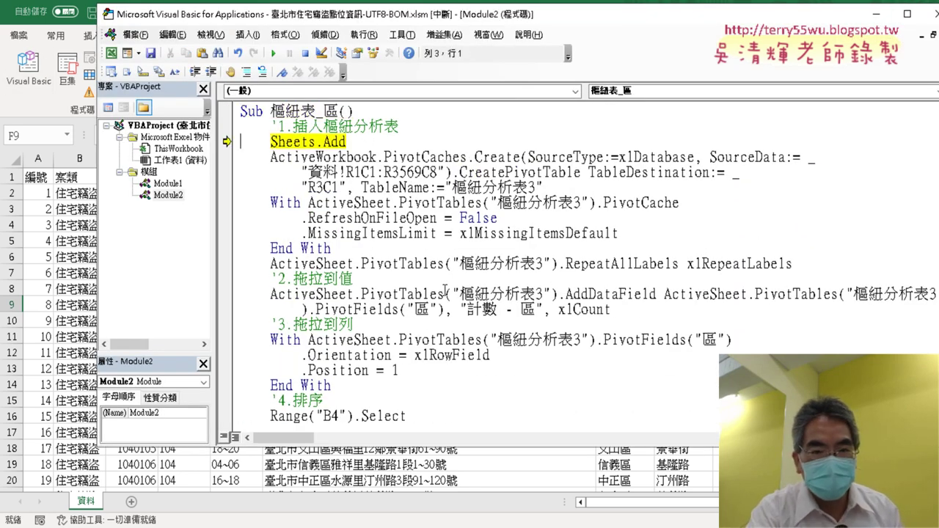
key("F8")
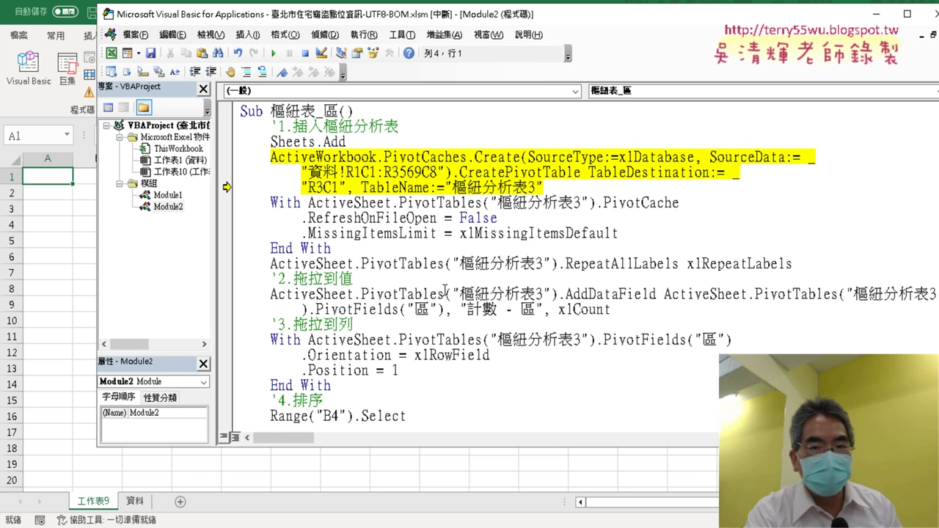
key("F8")
key("F8")
key("F8")
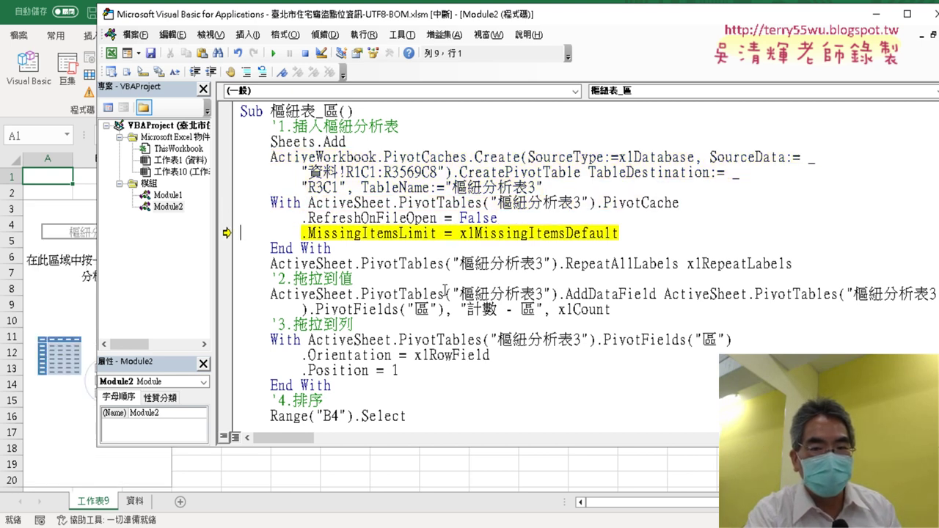
key("F8")
key("F8")
key("F8")
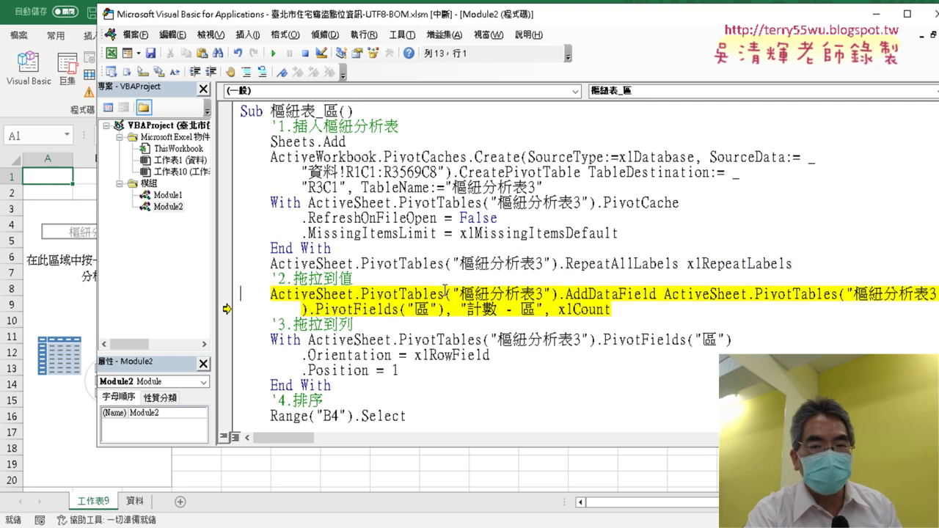
key("F8")
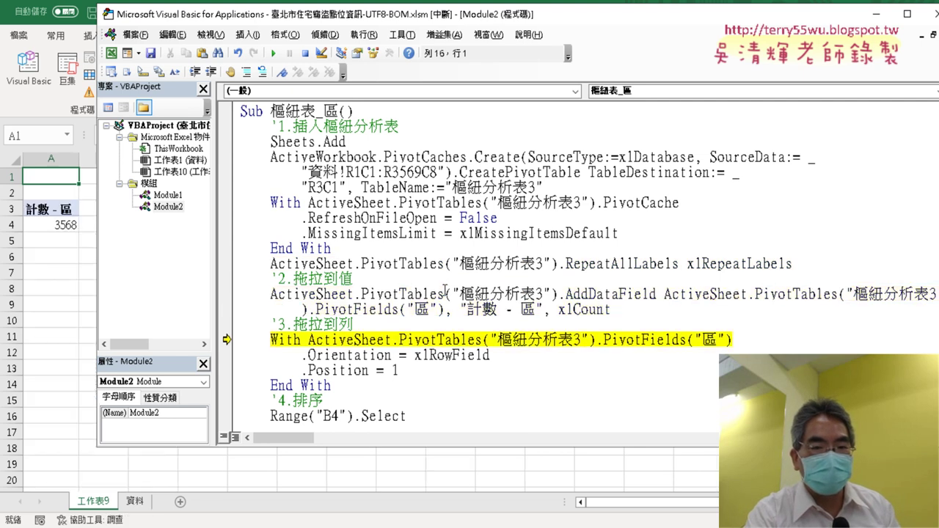
key("F8")
key("F8")
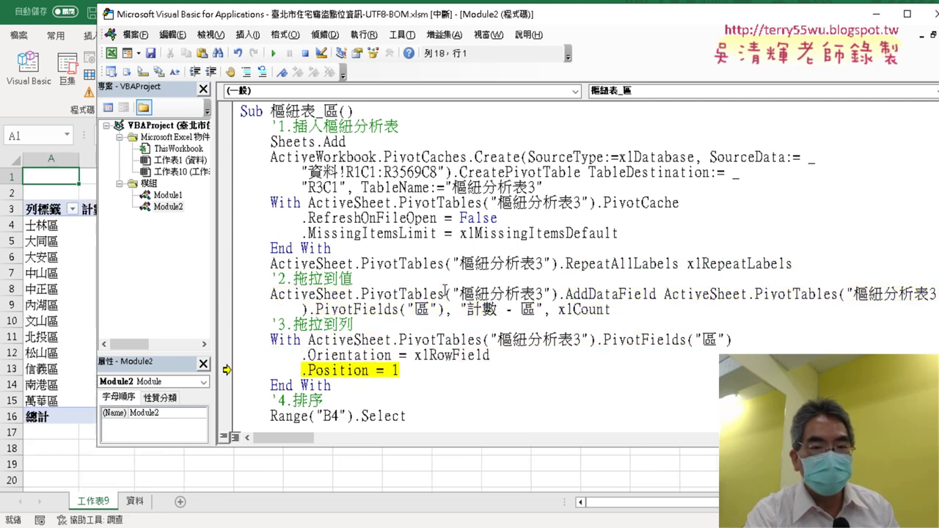
key("F8")
key("F8")
key("F8")
key("F8")
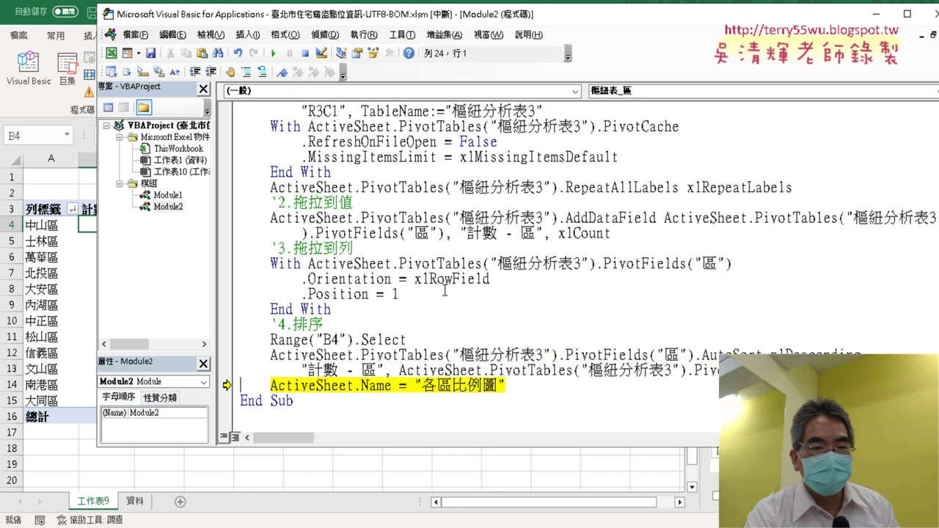
key("F8")
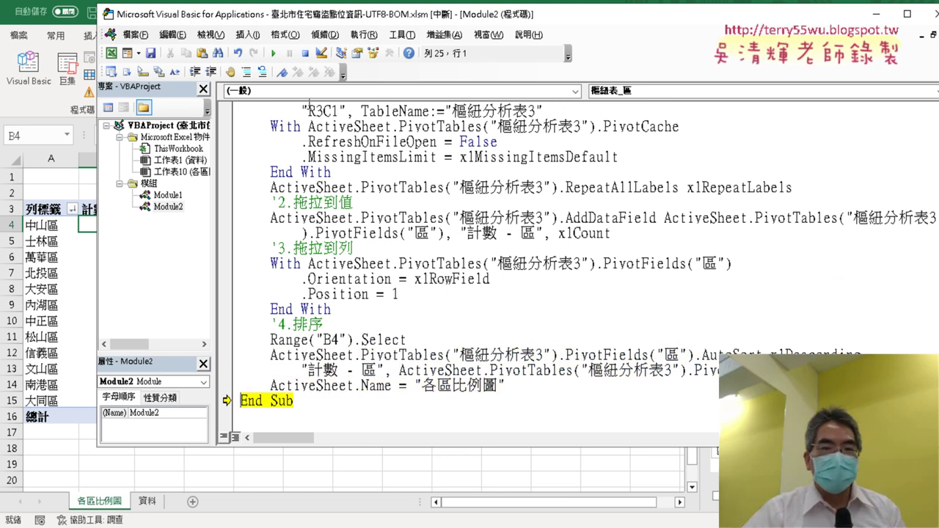
key("F8")
Select and copy the whole macro module's code
left_click_drag(317, 403, 179, 42)
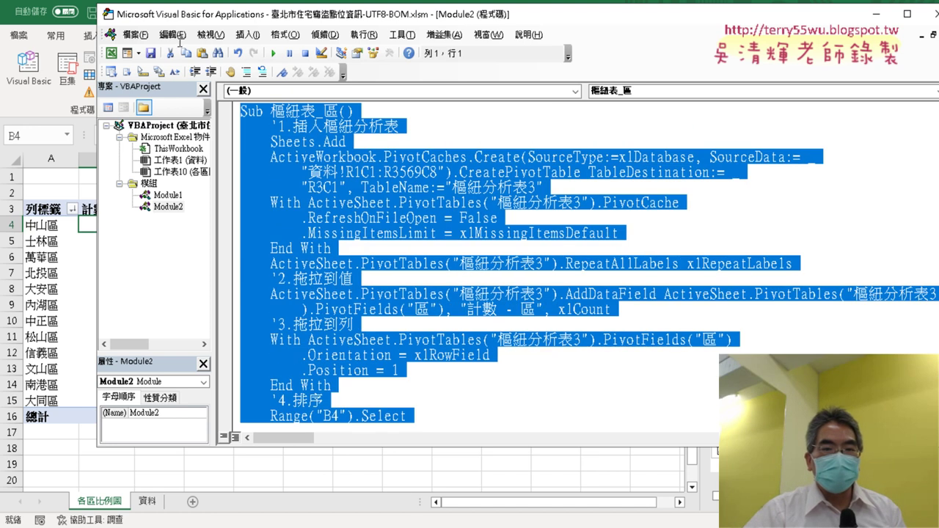
right_click(291, 190)
left_click(324, 209)
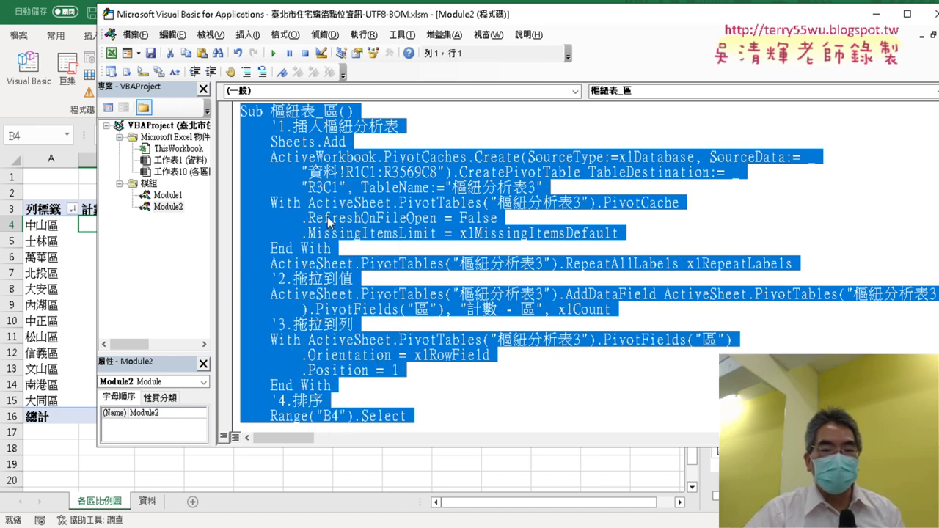
left_click(343, 509)
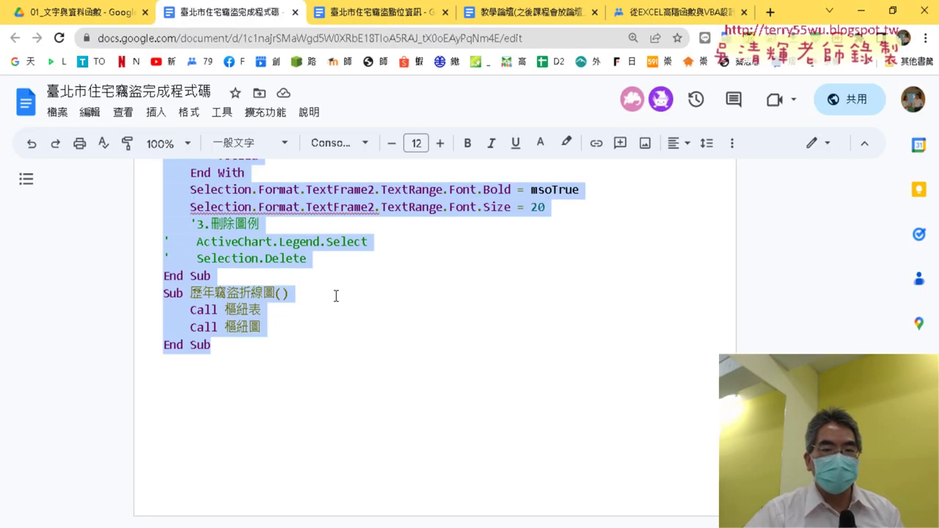
Paste the 樞紐表_區 code below the last End Sub and select the pasted block
left_click(314, 359)
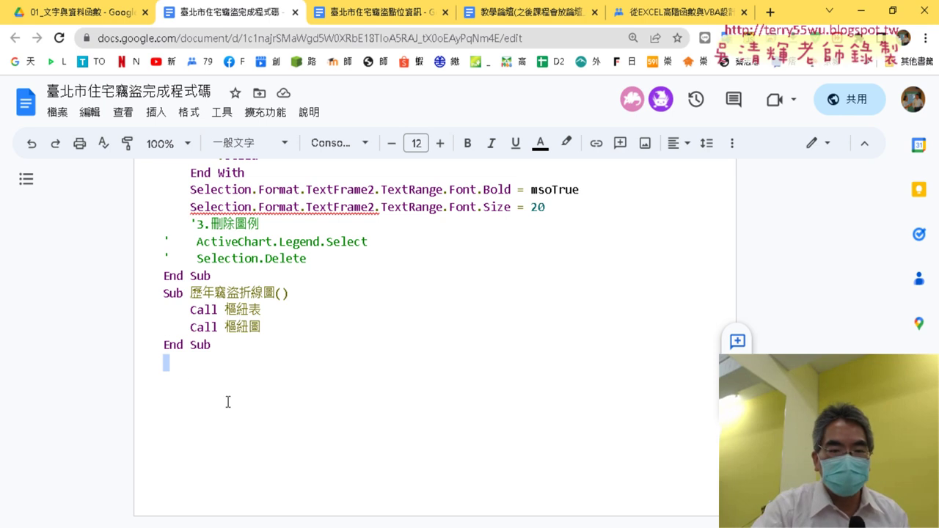
key("ctrl+v")
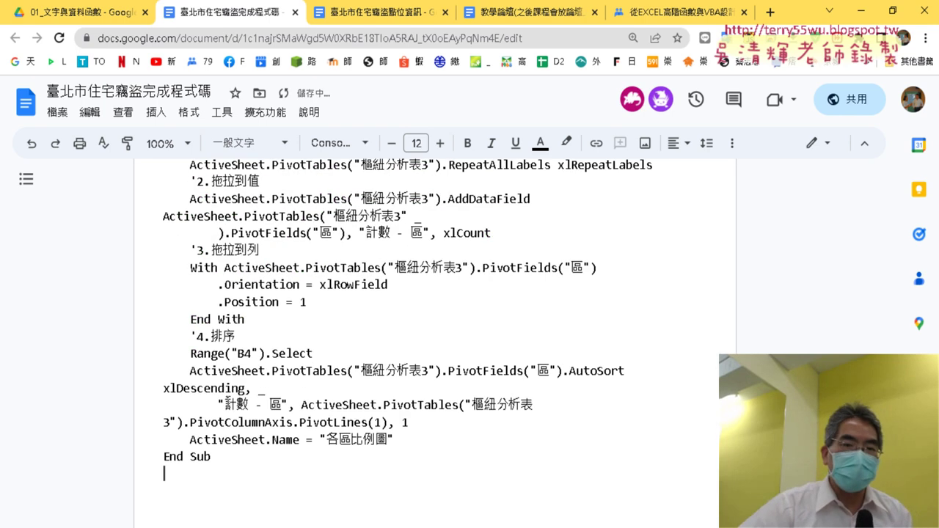
left_click(99, 11)
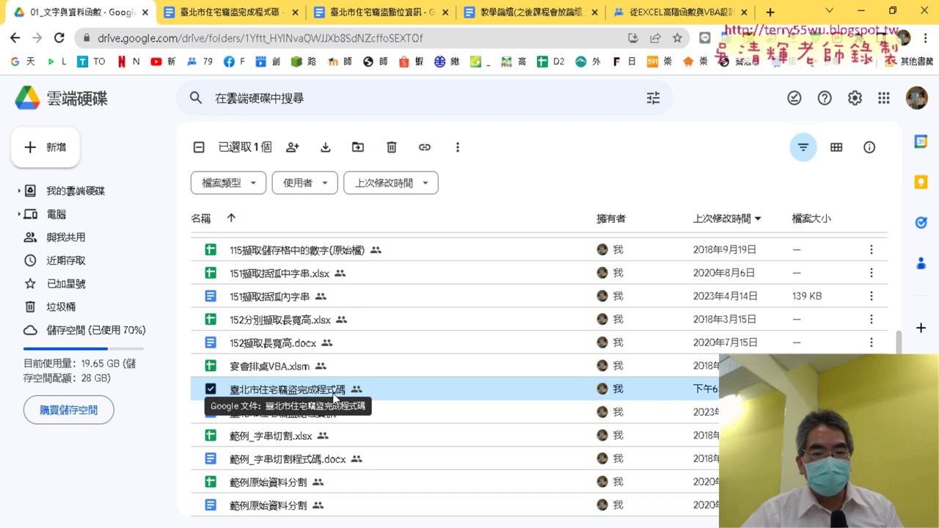
left_click(246, 12)
scroll(262, 451, "up", 2)
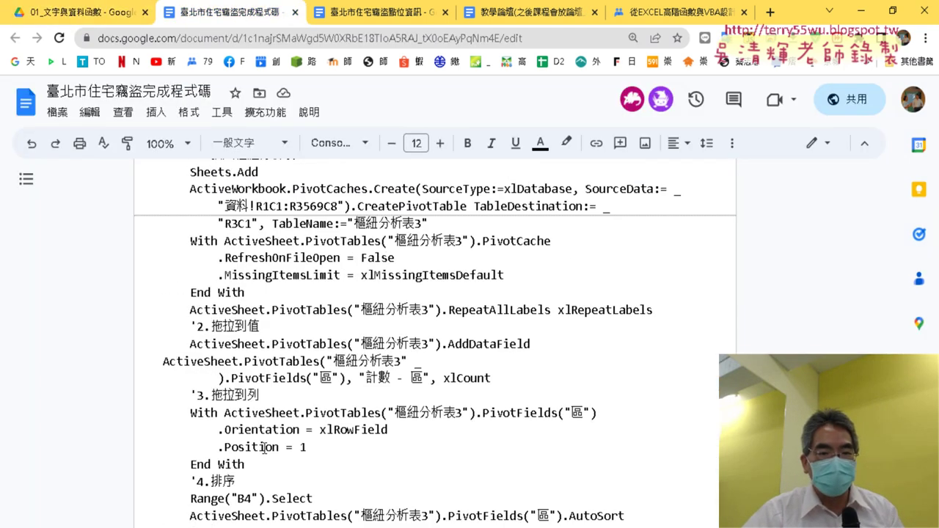
scroll(262, 441, "up", 1)
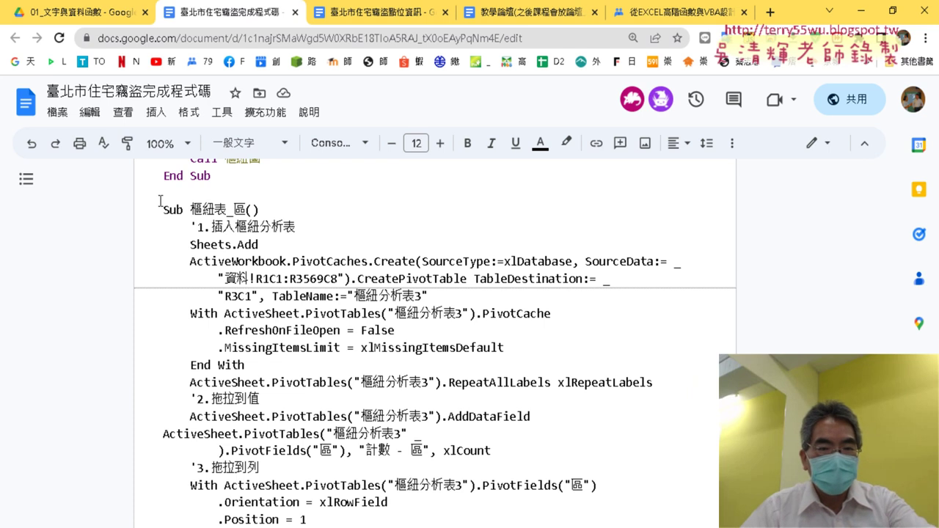
left_click_drag(159, 195, 734, 522)
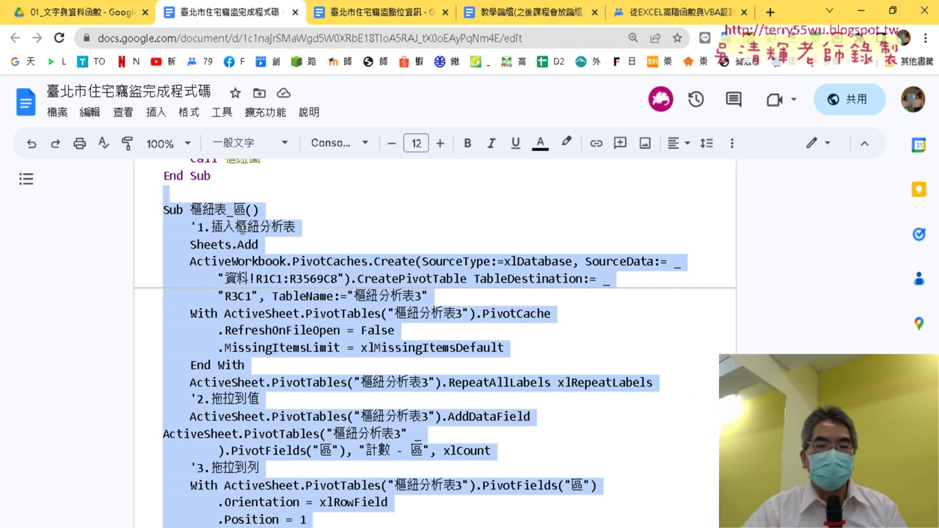
Format the pasted code with Code Pretty, review it, and select the '1.插入樞紐分析表 comment
left_click(266, 112)
mouse_move(296, 204)
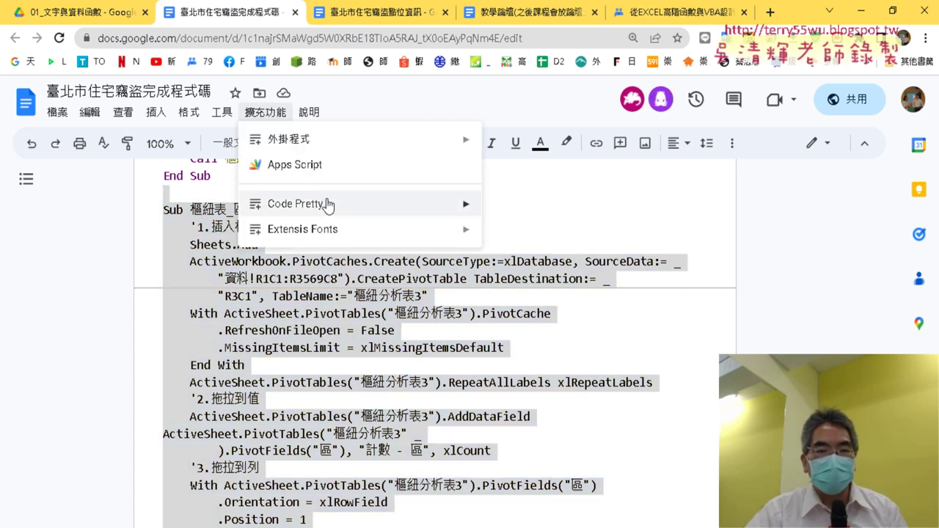
left_click(496, 209)
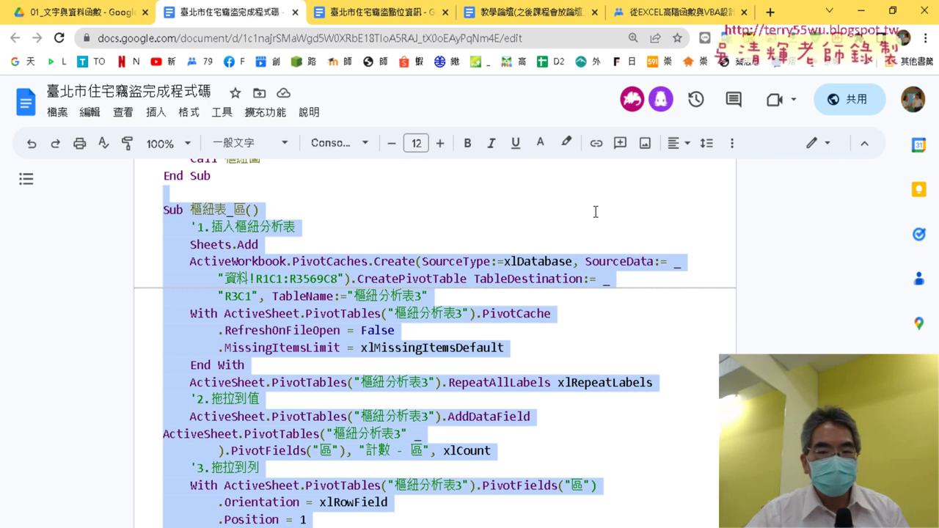
scroll(576, 243, "down", 1)
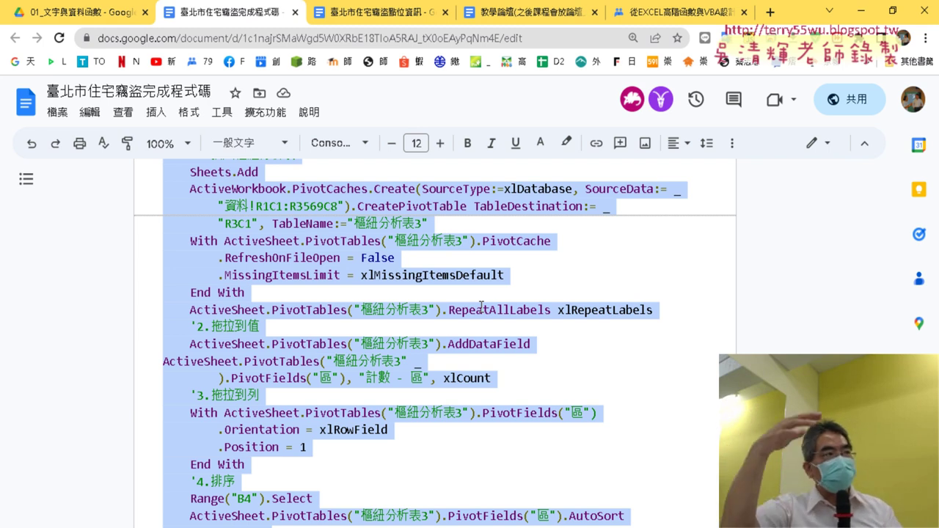
scroll(482, 379, "up", 1)
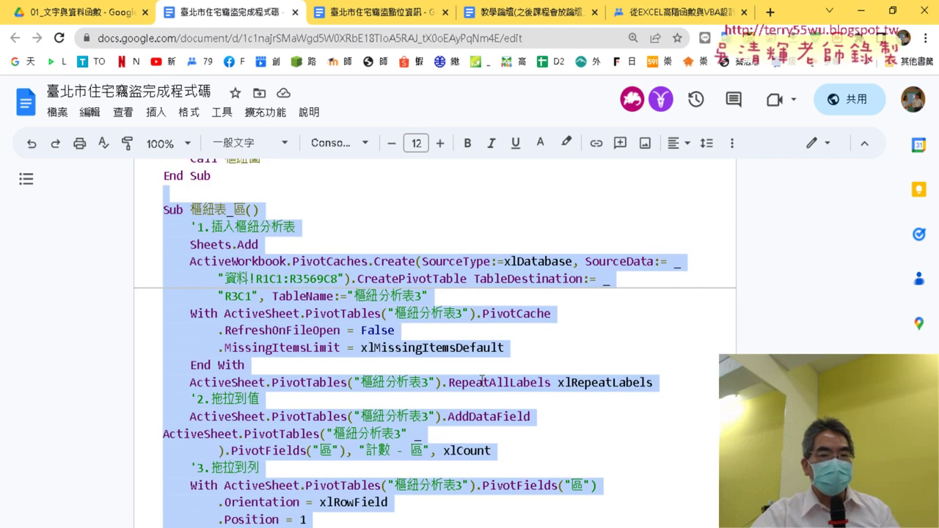
left_click(350, 296)
left_click_drag(302, 227, 190, 223)
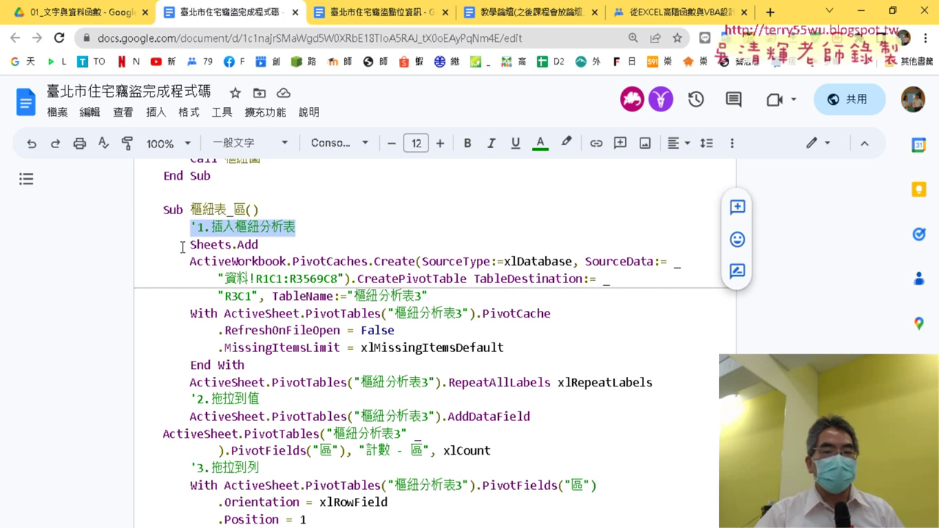
Back in the VBA editor, put the caret on PivotCaches.Create and press F1 for its help
left_click(405, 491)
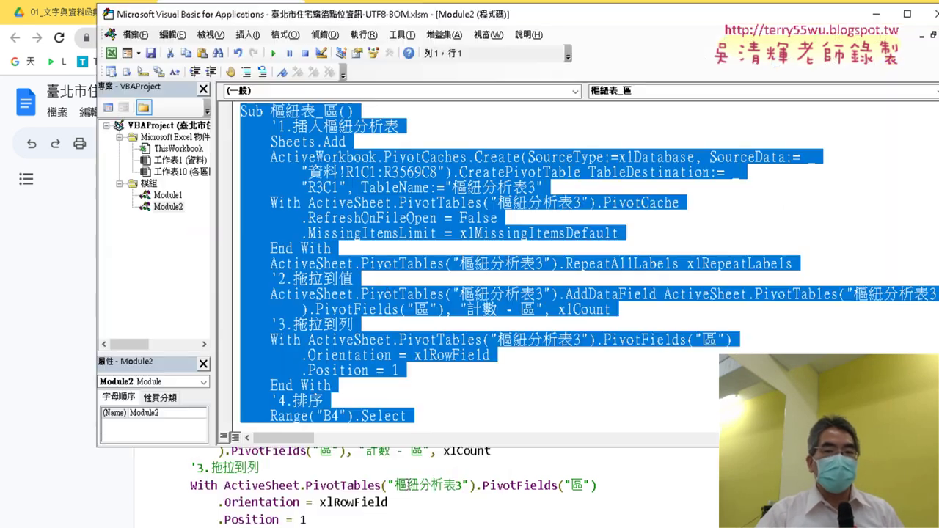
left_click(381, 279)
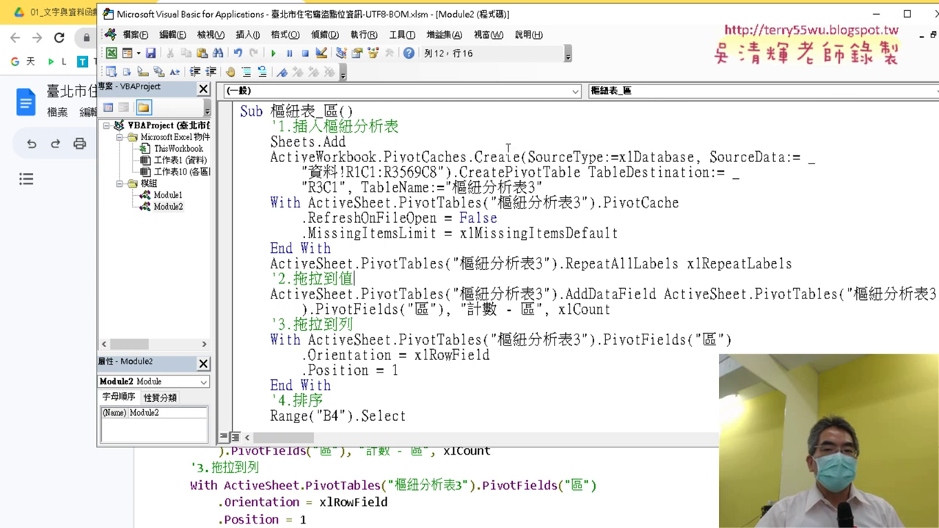
left_click(500, 156)
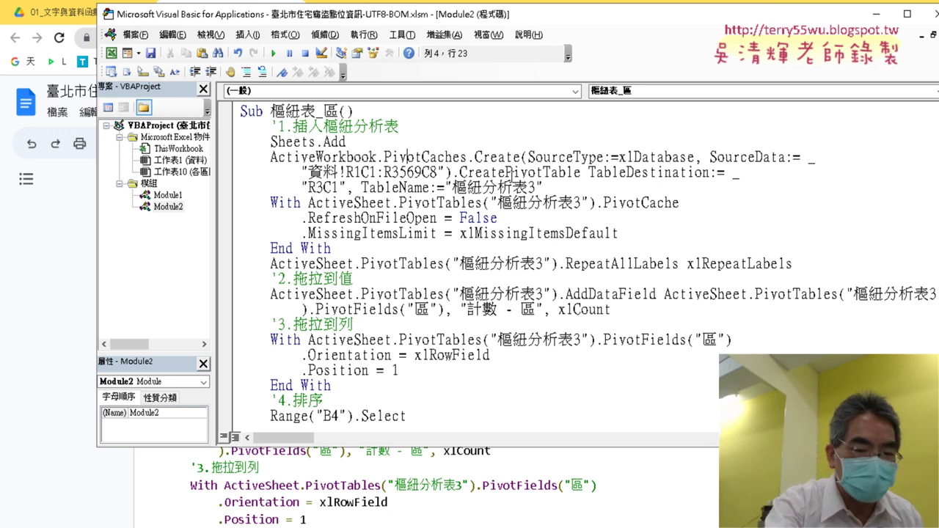
key("F1")
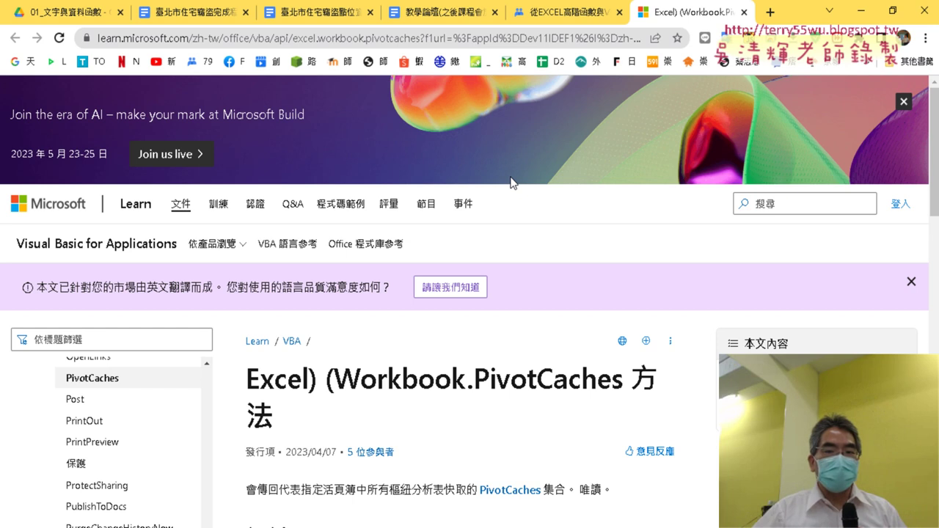
Read the Workbook.PivotCaches article, highlighting its title and 樞紐分析表快取, then close it
scroll(511, 182, "down", 2)
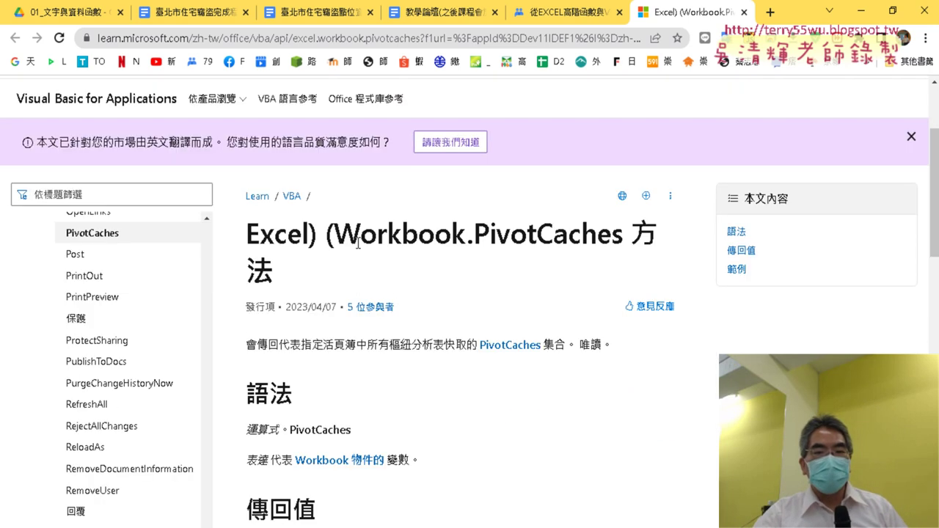
left_click_drag(336, 234, 628, 248)
left_click(486, 240)
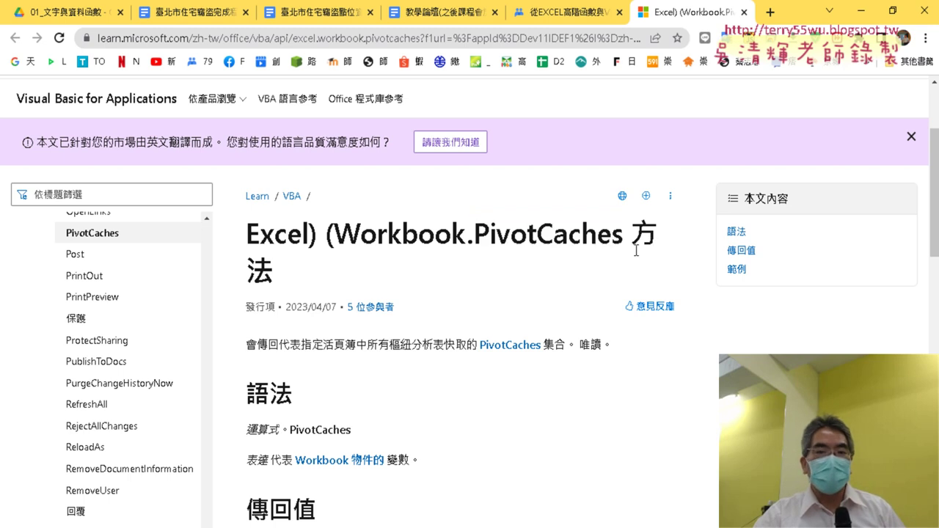
double_click(636, 251)
scroll(618, 280, "down", 1)
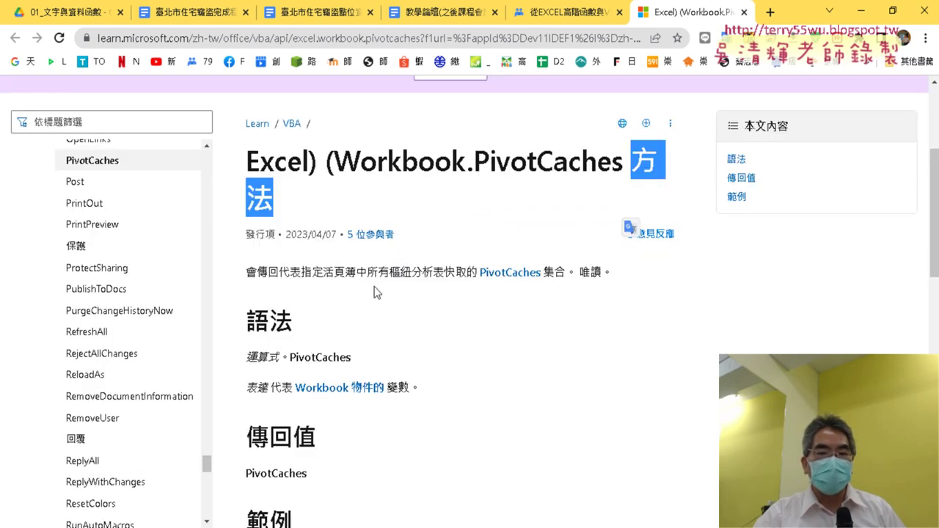
left_click_drag(246, 272, 455, 273)
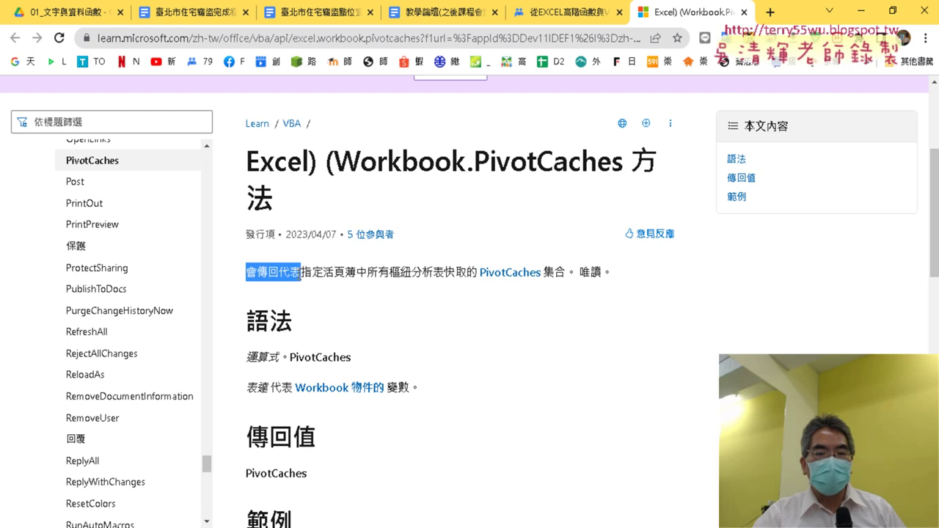
left_click(397, 272)
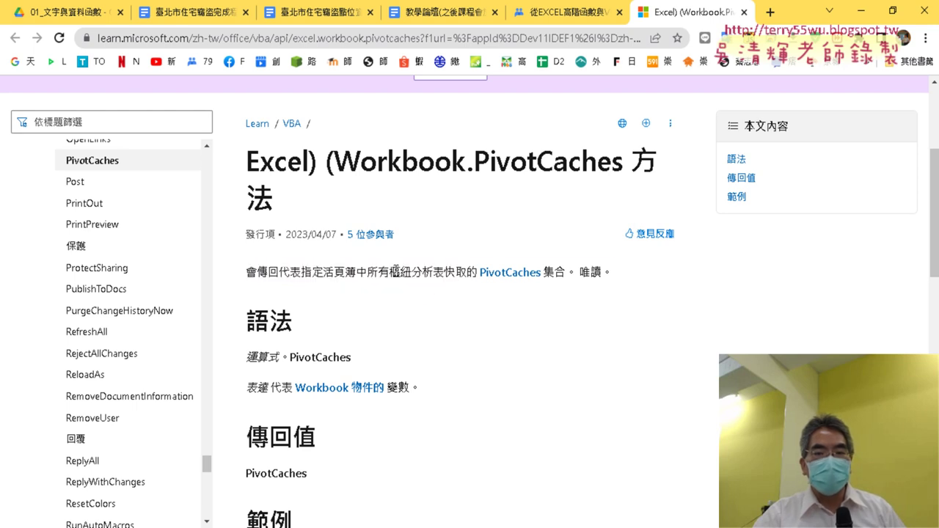
left_click_drag(469, 273, 391, 263)
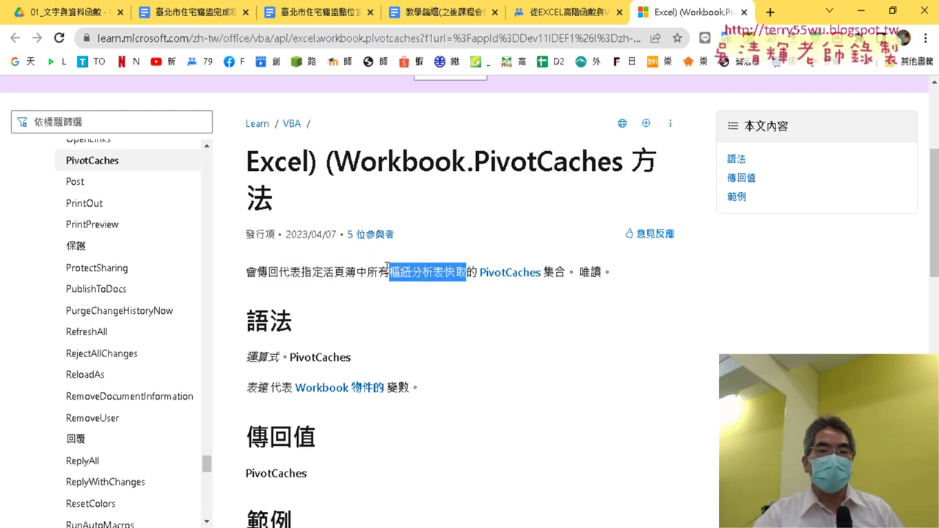
scroll(490, 318, "down", 3)
scroll(506, 329, "down", 2)
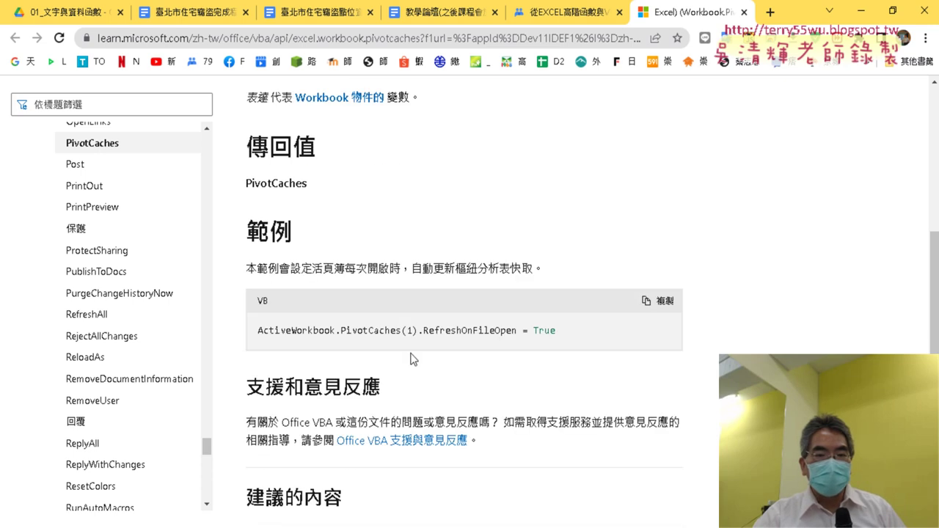
scroll(411, 358, "down", 4)
scroll(546, 342, "down", 2)
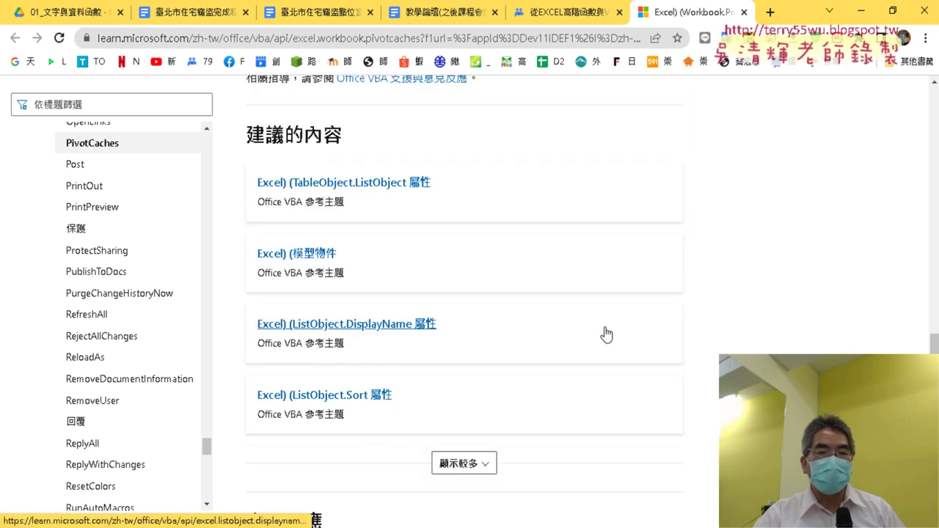
scroll(594, 308, "up", 5)
scroll(588, 289, "up", 5)
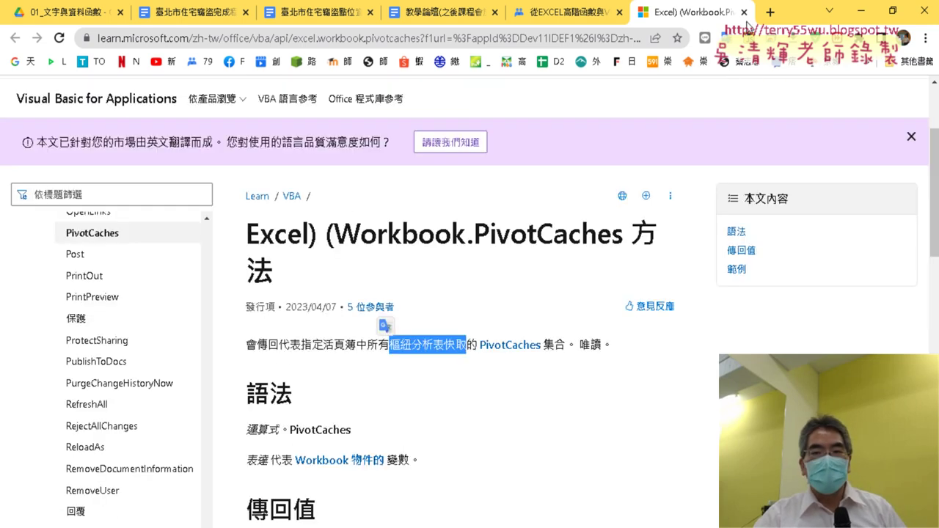
left_click(744, 11)
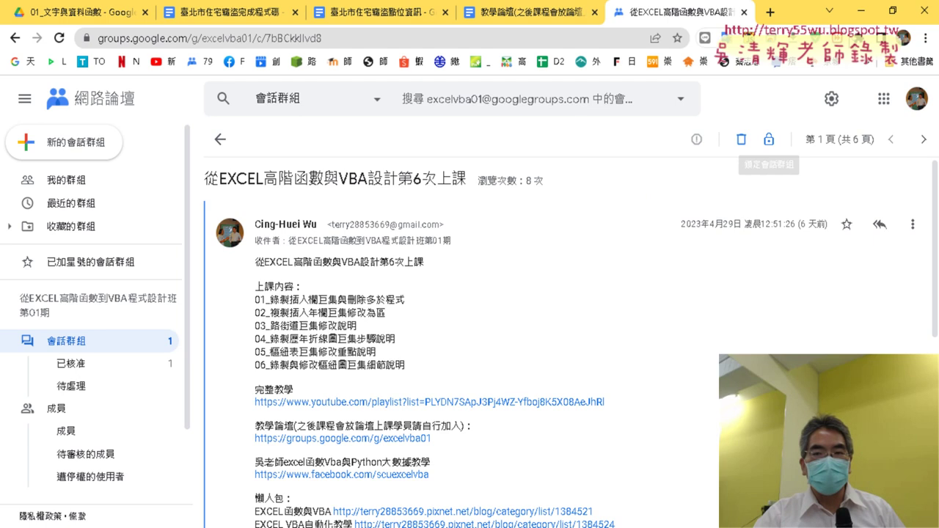
Bring the VBA editor with Sub 樞紐表_區 back in front of Chrome
left_click(860, 12)
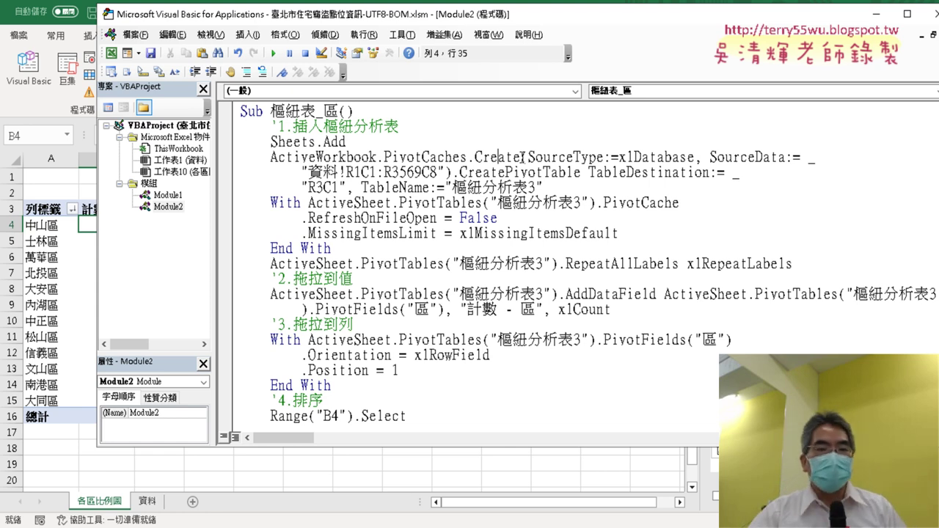
Open the Insert Chart dialog for the district count pivot table on the 各區比例圖 sheet
left_click(68, 310)
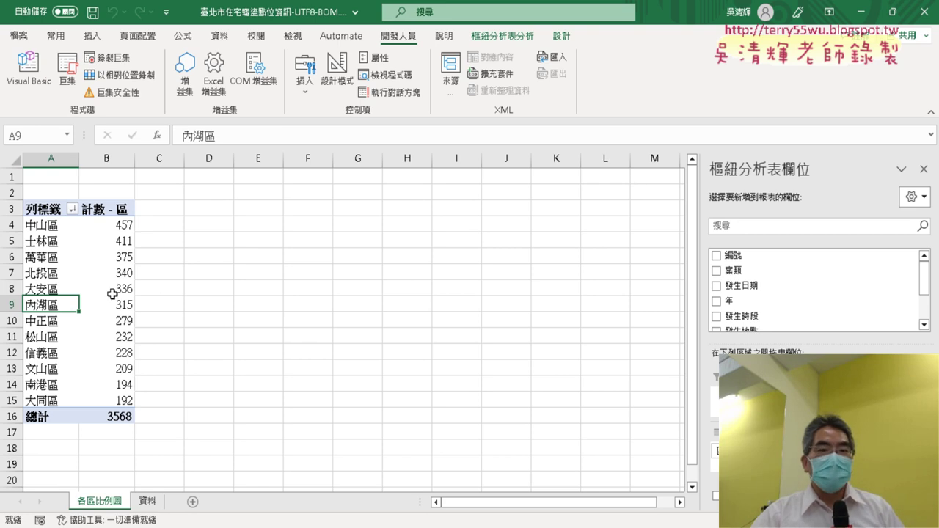
left_click(502, 35)
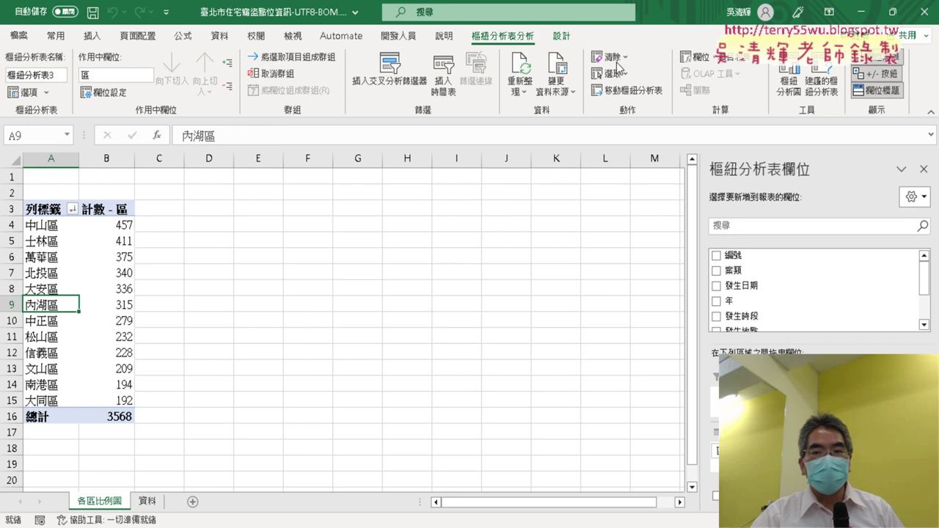
left_click(789, 86)
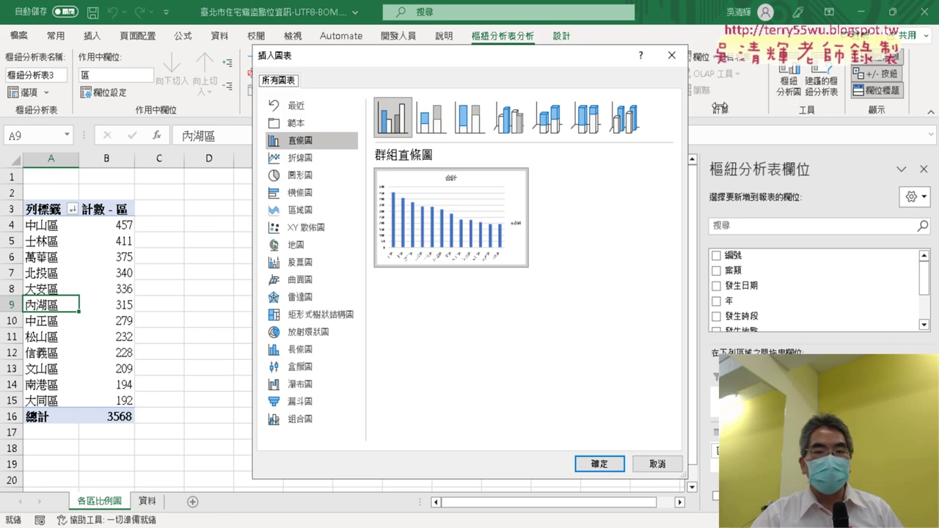
Preview the district counts as a pie chart, then cancel without inserting a chart
left_click(308, 182)
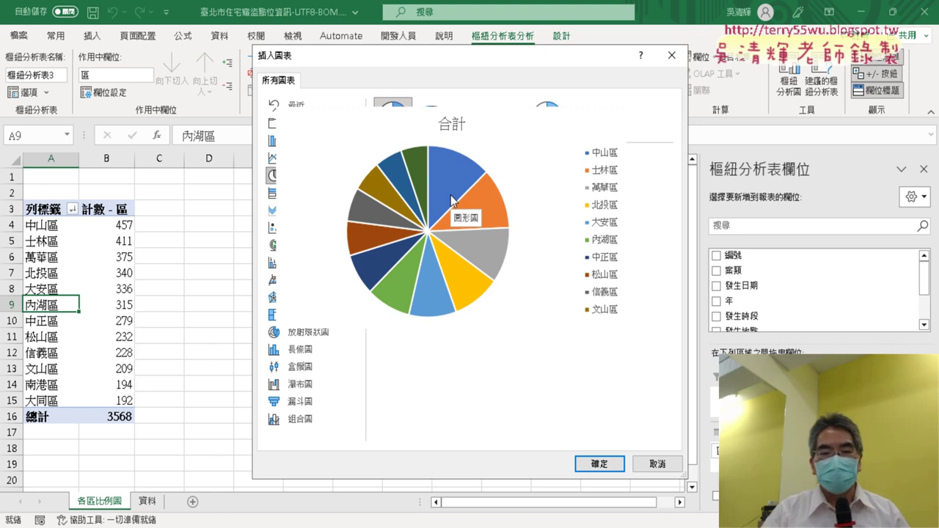
left_click(665, 466)
Delete the 各區比例圖 pivot sheet and confirm the deletion
left_click(147, 504)
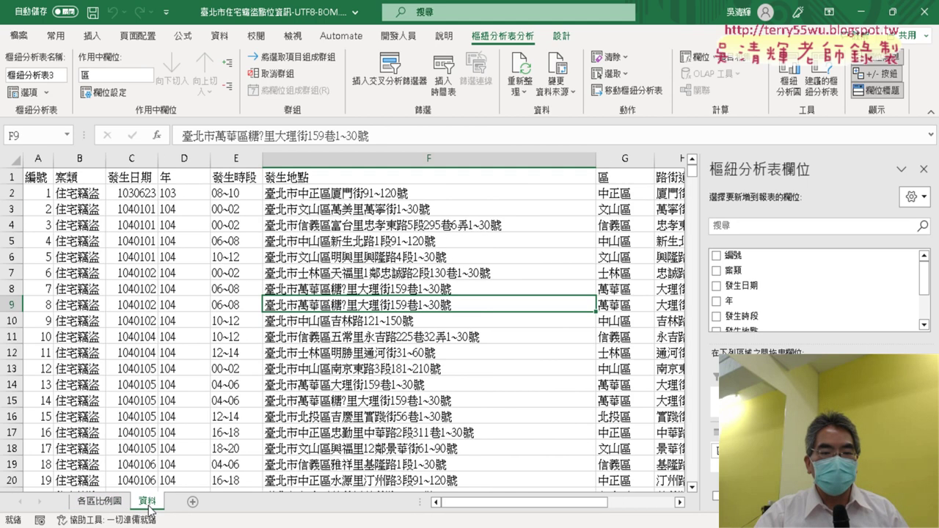
left_click(112, 505)
right_click(112, 505)
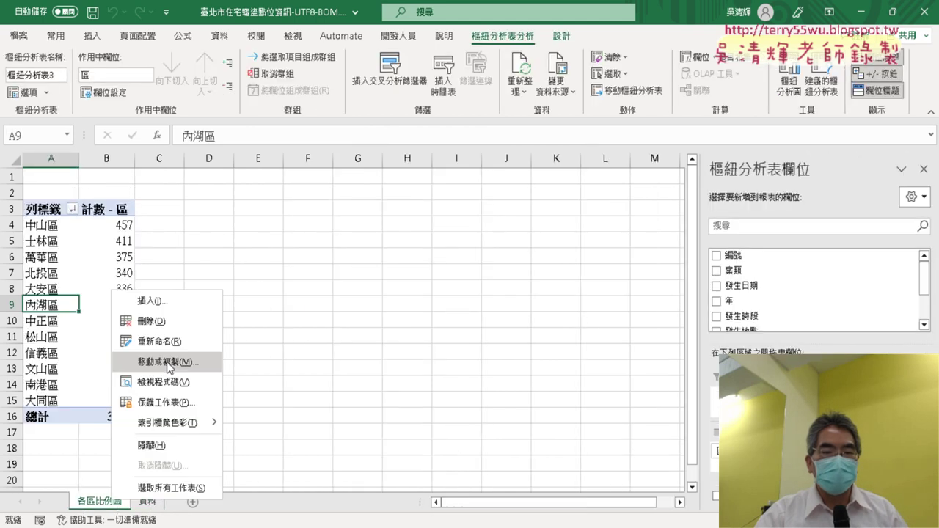
left_click(157, 323)
left_click(442, 309)
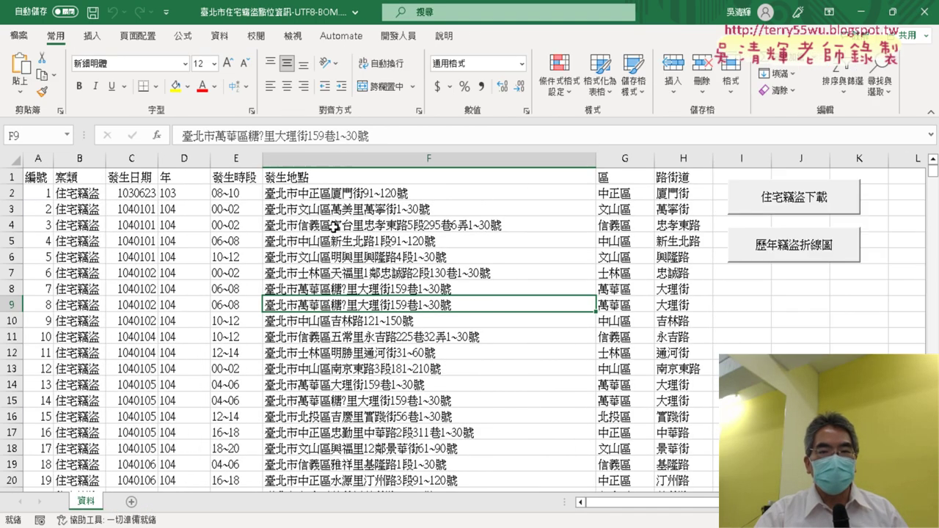
Run the 樞紐表_區 macro again from the VBA editor to rebuild the pivot sheet
left_click(399, 35)
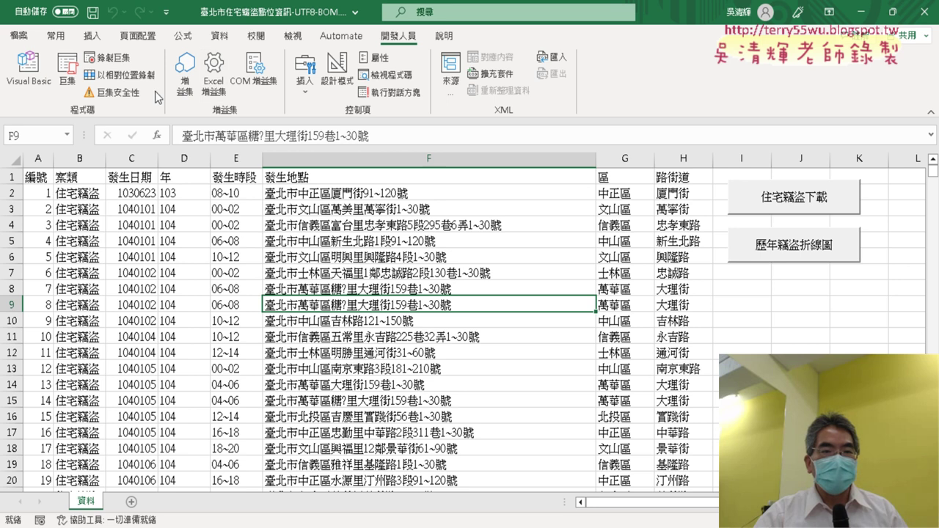
left_click(28, 80)
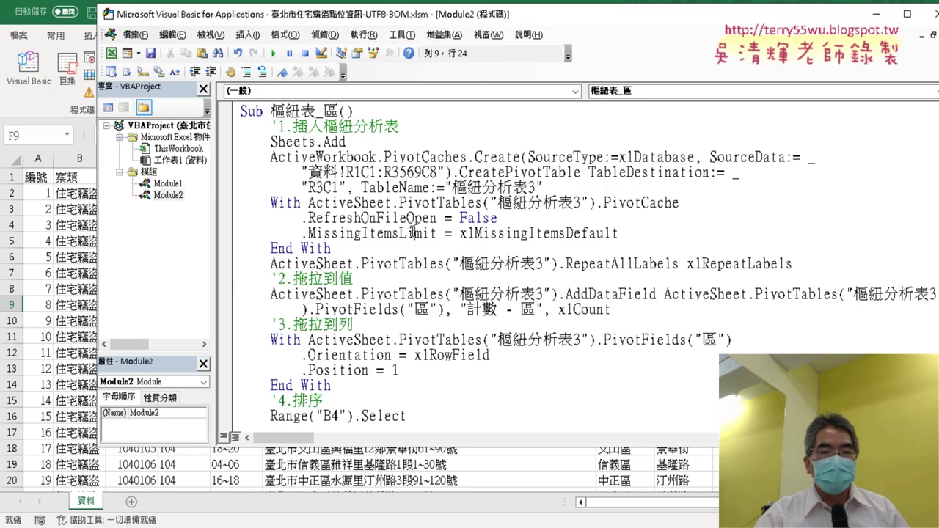
left_click(274, 54)
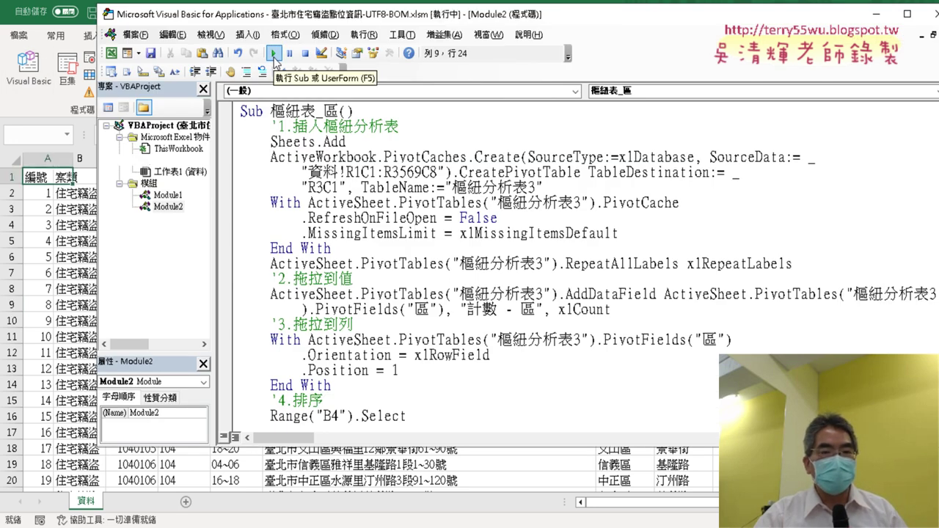